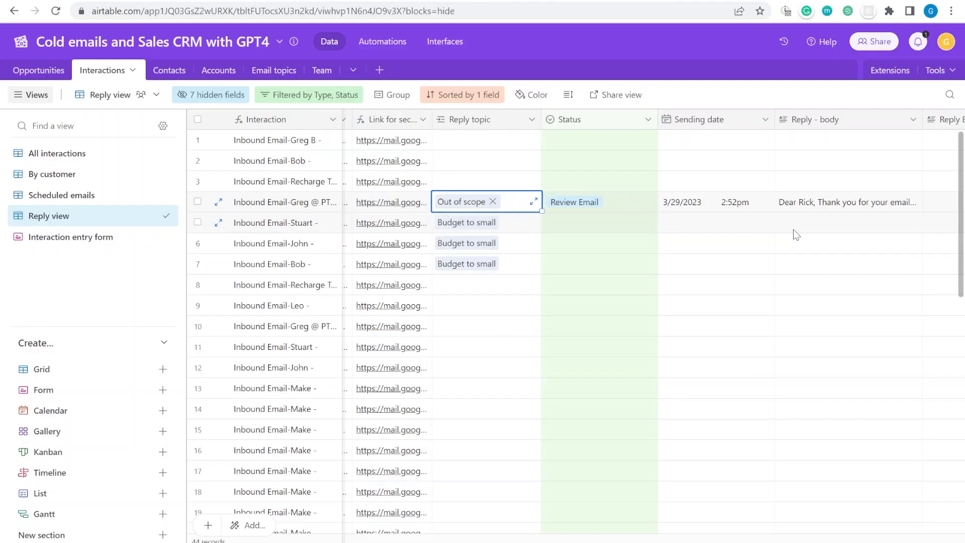
Read the full drafted reply in row 4's Reply - body cell.
key(Right)
key(Right)
key(Right)
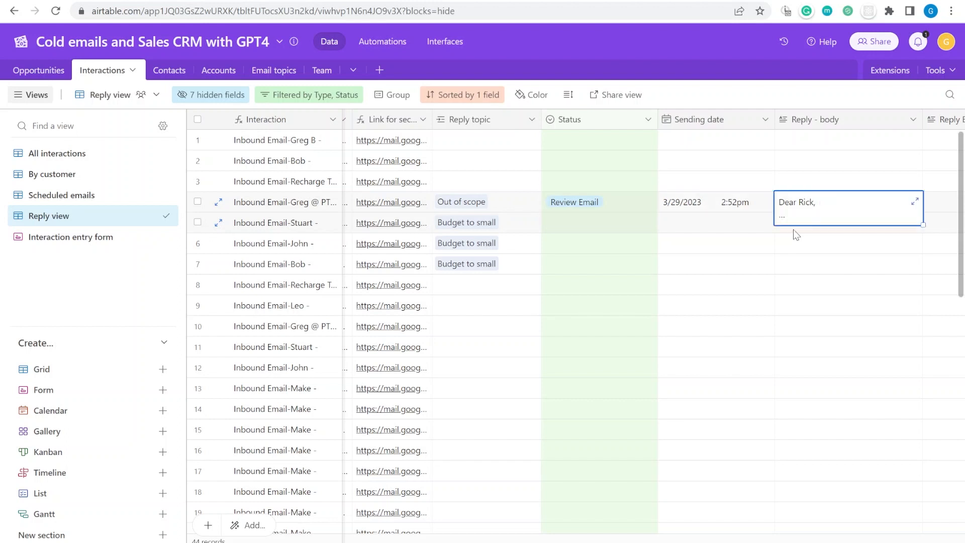
key(Right)
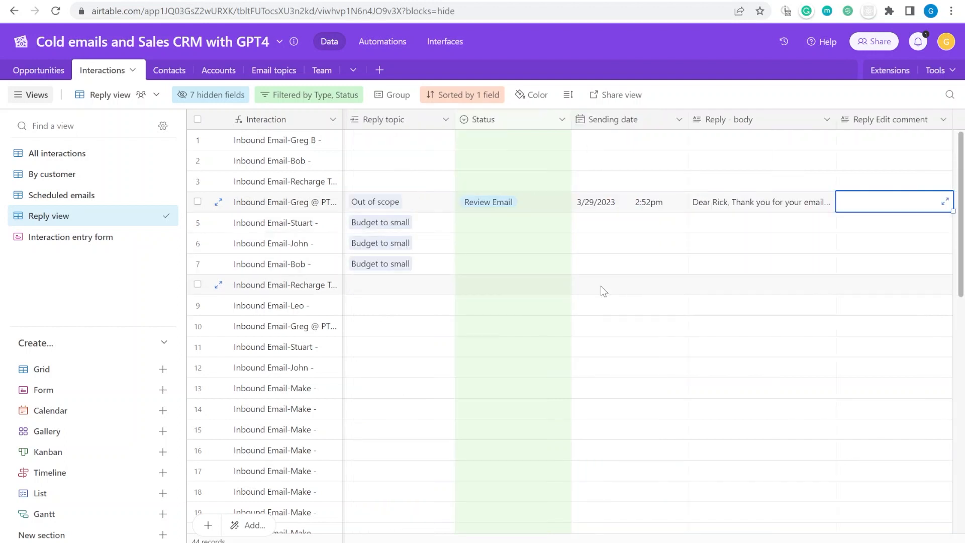
click(739, 206)
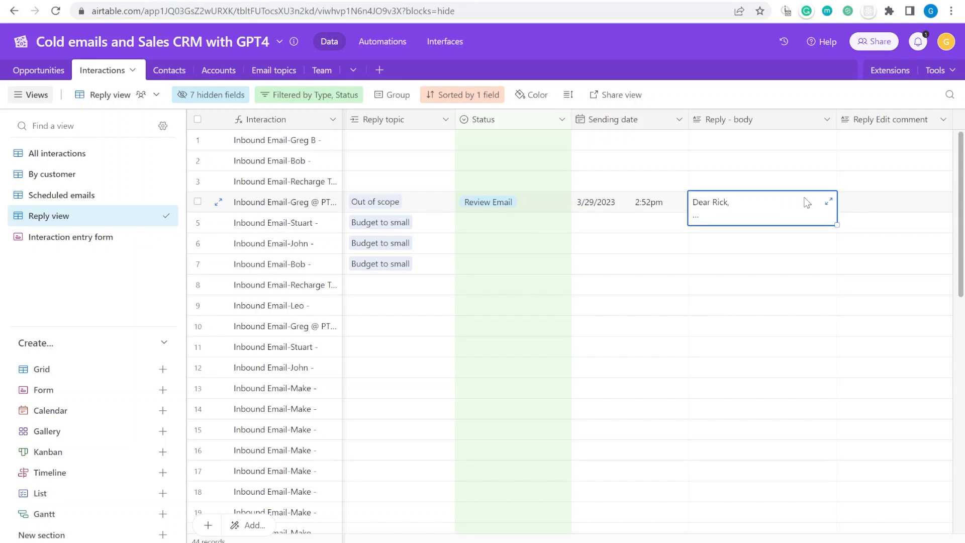
click(829, 201)
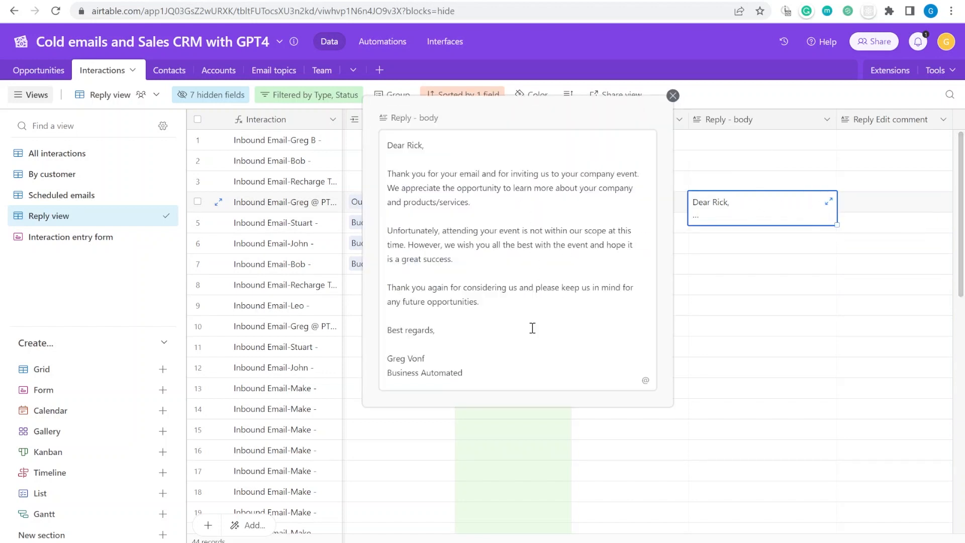
click(743, 245)
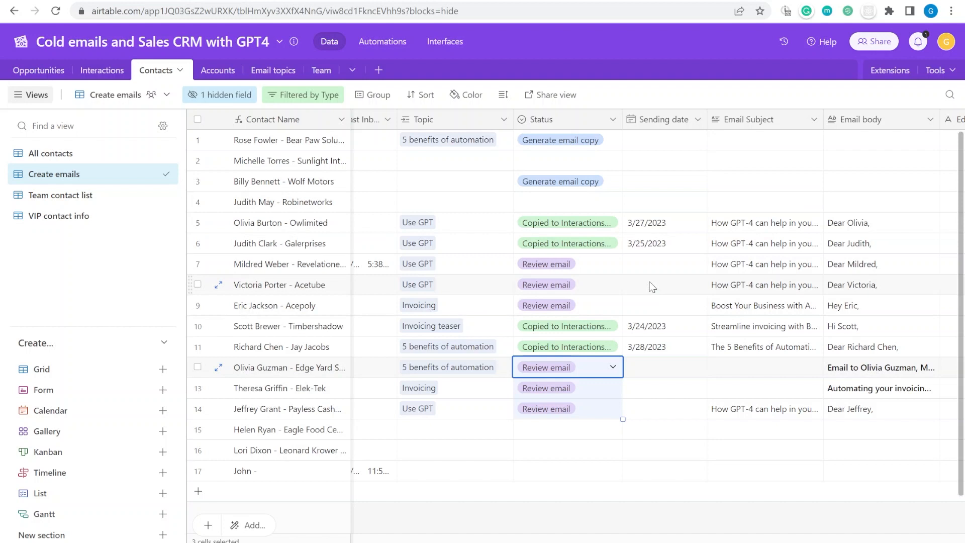
Select cells across several contact rows to review their sending dates, statuses and emails.
drag(401, 186, 219, 182)
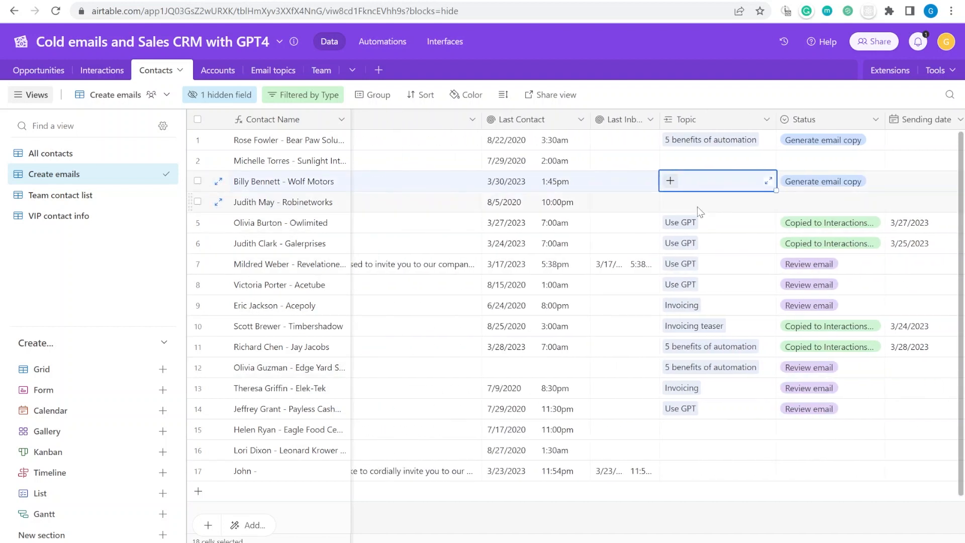
drag(508, 201, 221, 202)
click(198, 202)
drag(448, 266, 964, 264)
drag(656, 300, 932, 302)
scroll(729, 302, down, 1)
drag(729, 346, 935, 340)
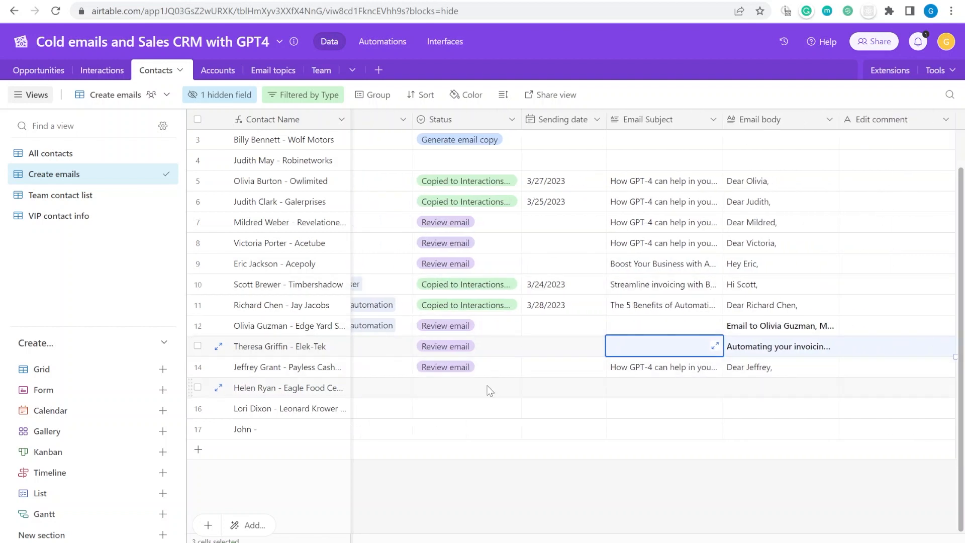
click(558, 284)
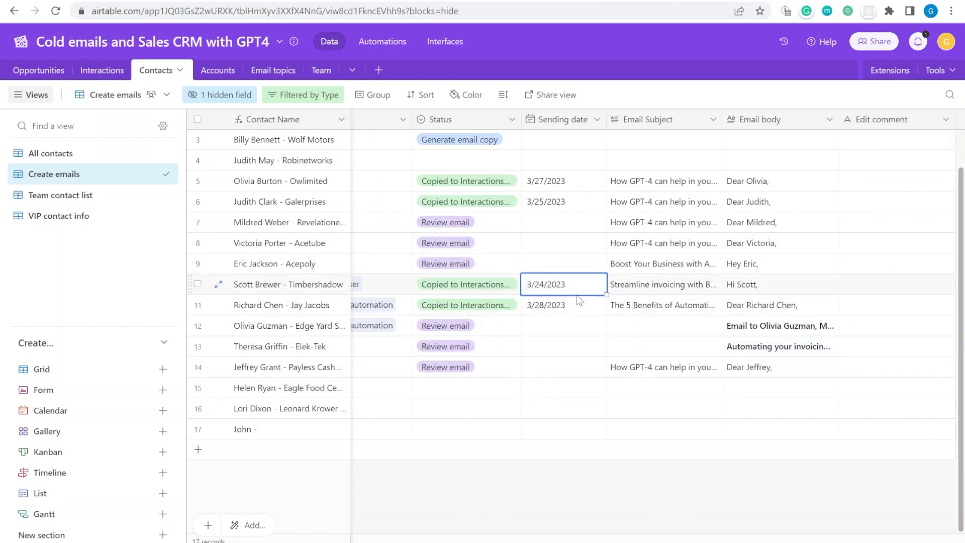
drag(558, 326, 466, 325)
drag(385, 186, 286, 176)
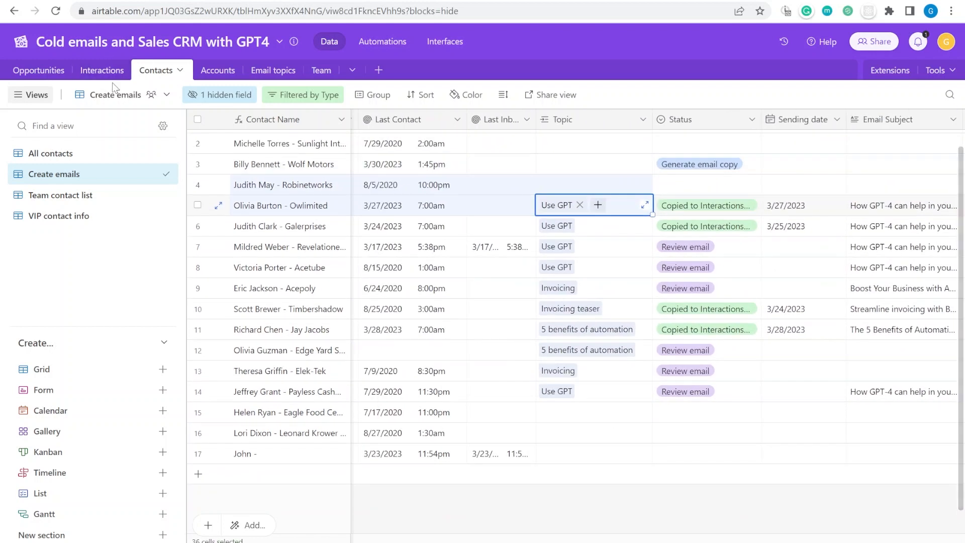
click(518, 293)
drag(518, 293, 169, 293)
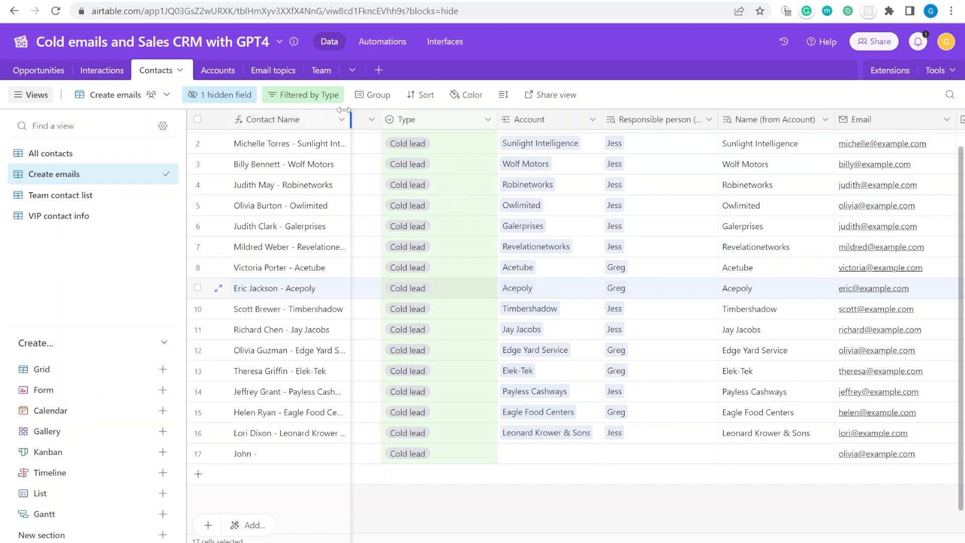
Check that the view is filtered to Type is Cold lead.
click(327, 95)
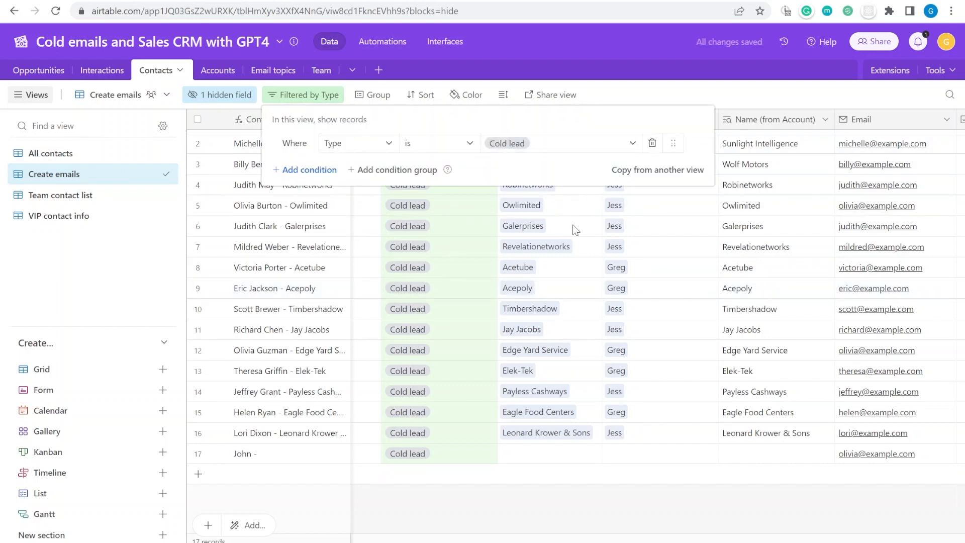
click(753, 229)
key(Right)
key(Right)
key(Right)
key(Right)
key(Right)
key(Right)
key(Right)
key(Right)
key(Right)
key(Right)
key(Right)
key(Right)
key(Right)
key(Right)
key(Right)
key(Right)
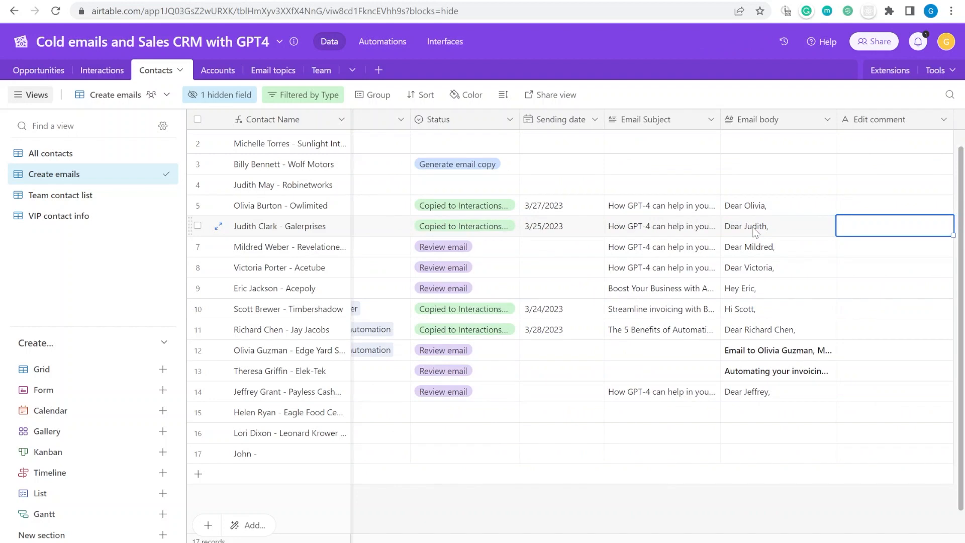
Clear the Status, Sending date, Email Subject and Email body cells for rows 7–14.
drag(512, 249, 854, 378)
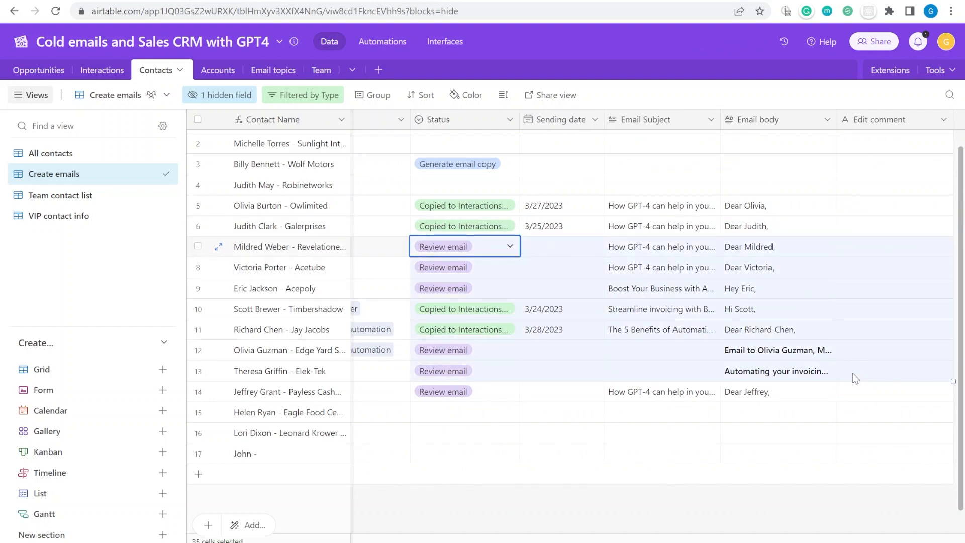
click(659, 289)
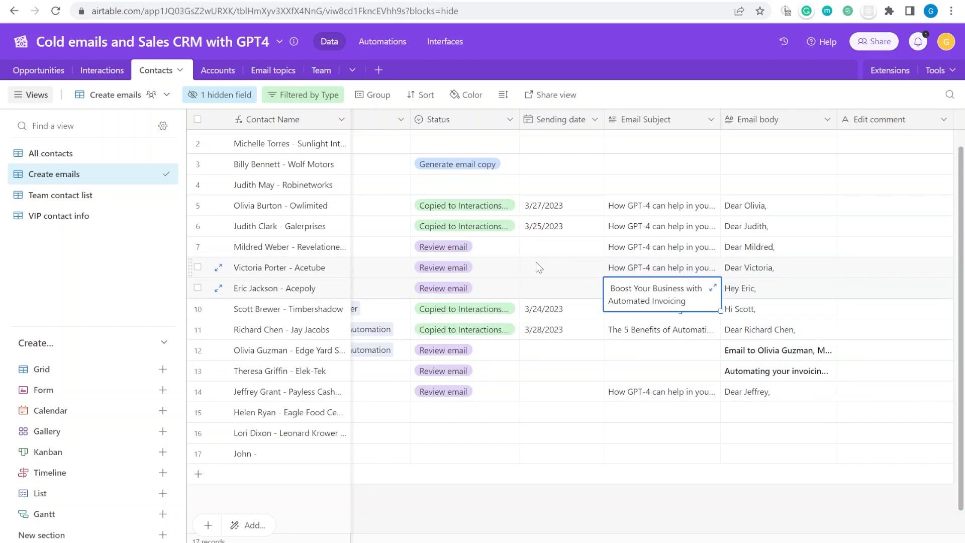
drag(511, 249, 799, 399)
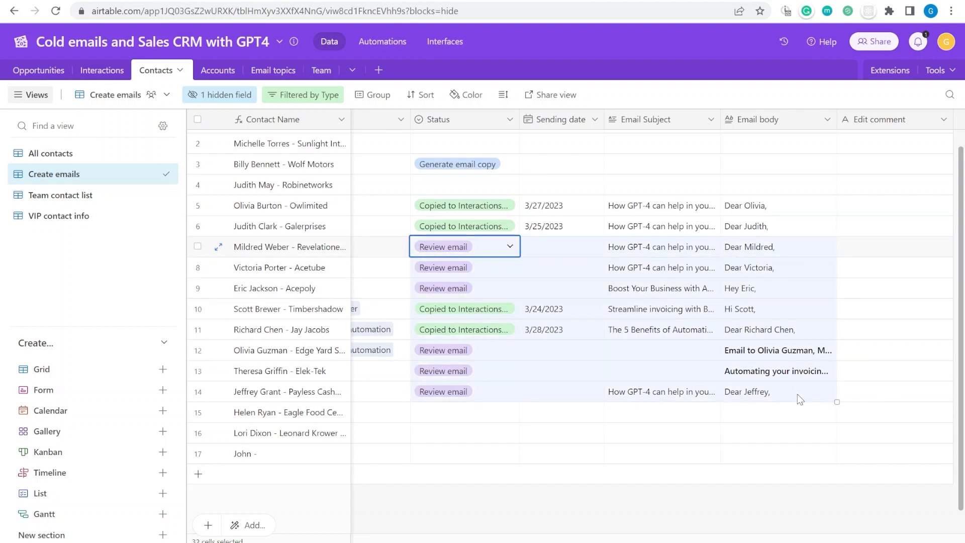
key(Delete)
key(Left)
key(Left)
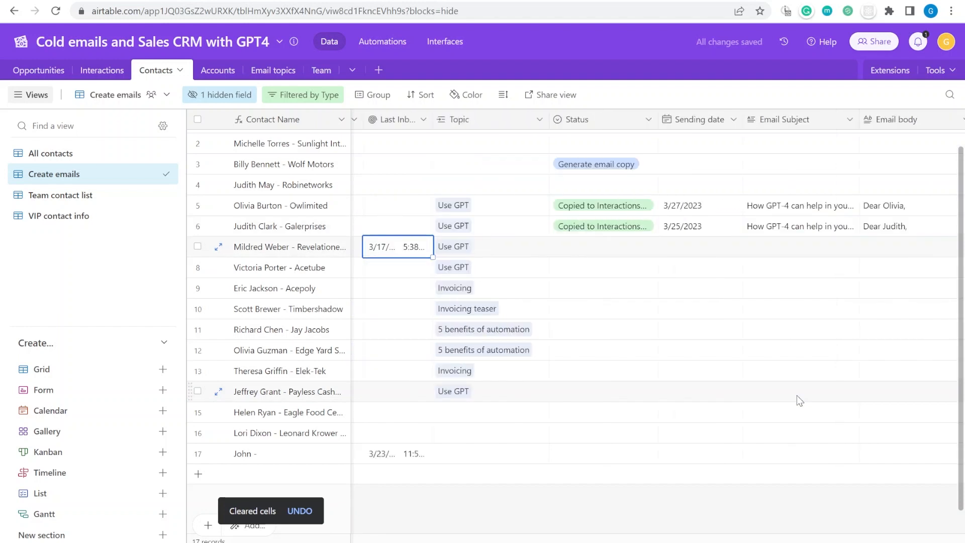
key(Left)
key(Left)
key(Left)
key(Right)
key(Right)
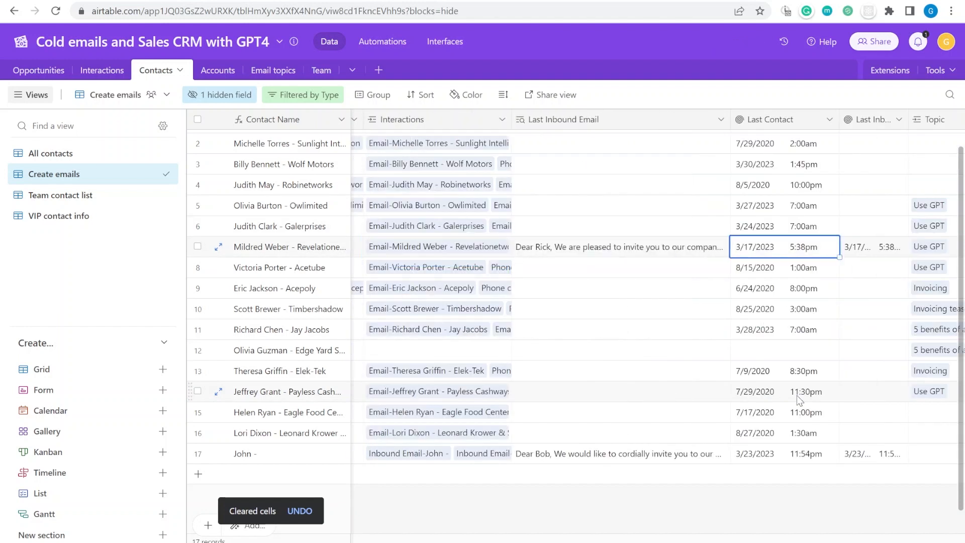
key(Right)
key(Right)
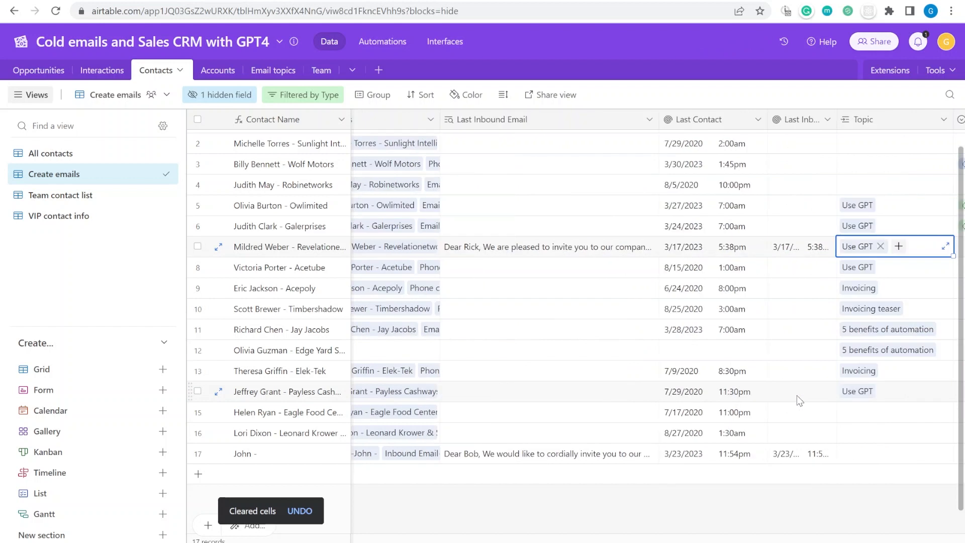
Clear the Topic values in rows 7–14, then go to the Email topics table.
click(724, 264)
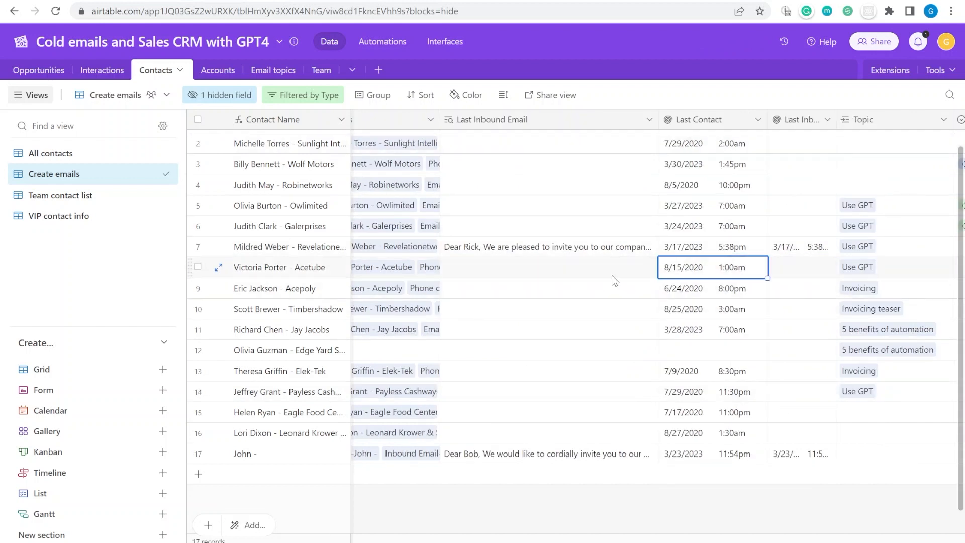
drag(723, 293, 845, 274)
drag(510, 188, 542, 333)
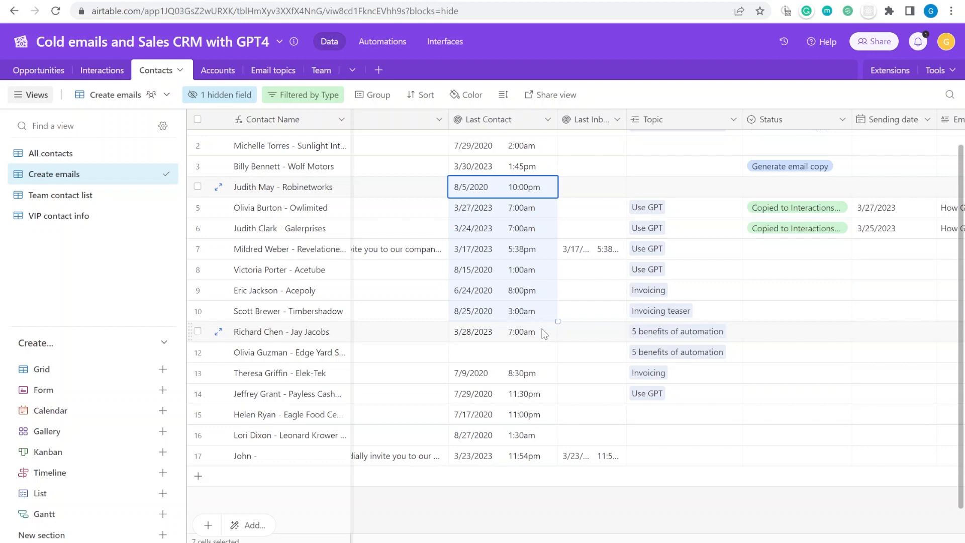
drag(714, 250, 708, 392)
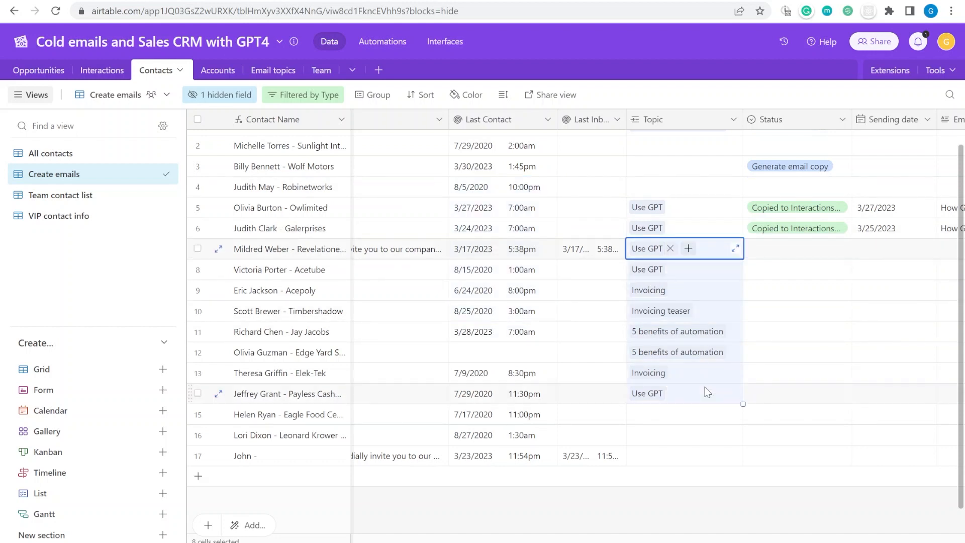
key(Delete)
key(Right)
key(Right)
key(Right)
key(Right)
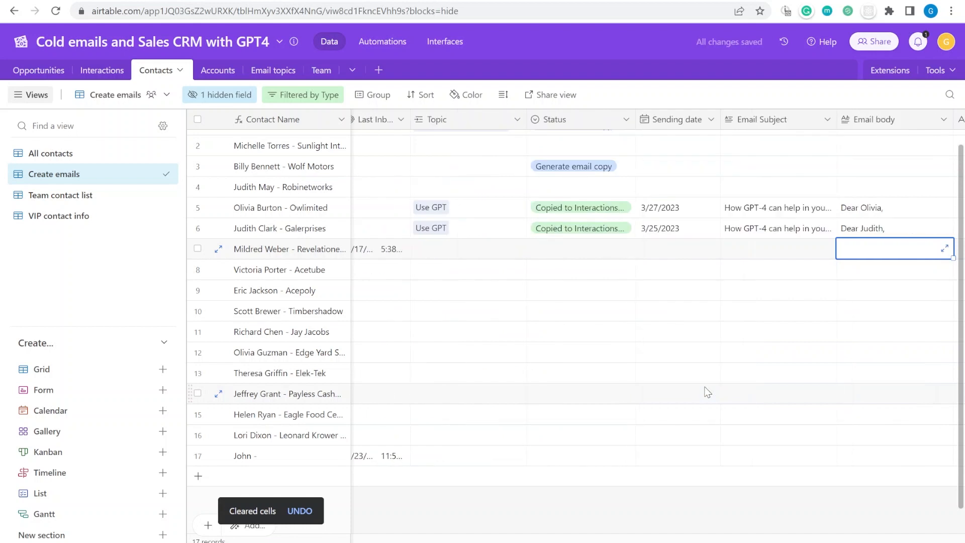
key(Left)
key(Left)
key(Left)
key(Left)
key(Right)
key(Right)
key(Right)
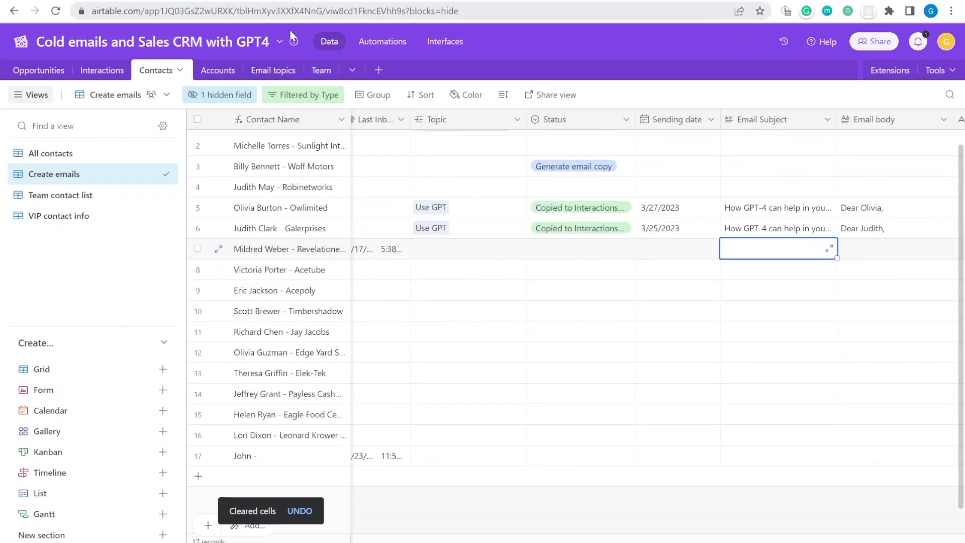
click(281, 71)
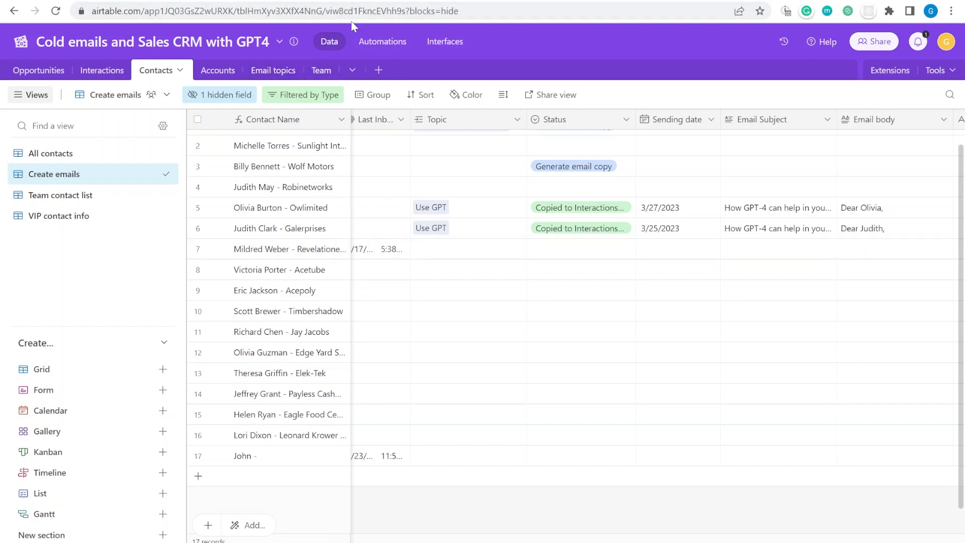
Filter Email topics by Type is not Replies, leaving only Cold emails topics.
click(138, 153)
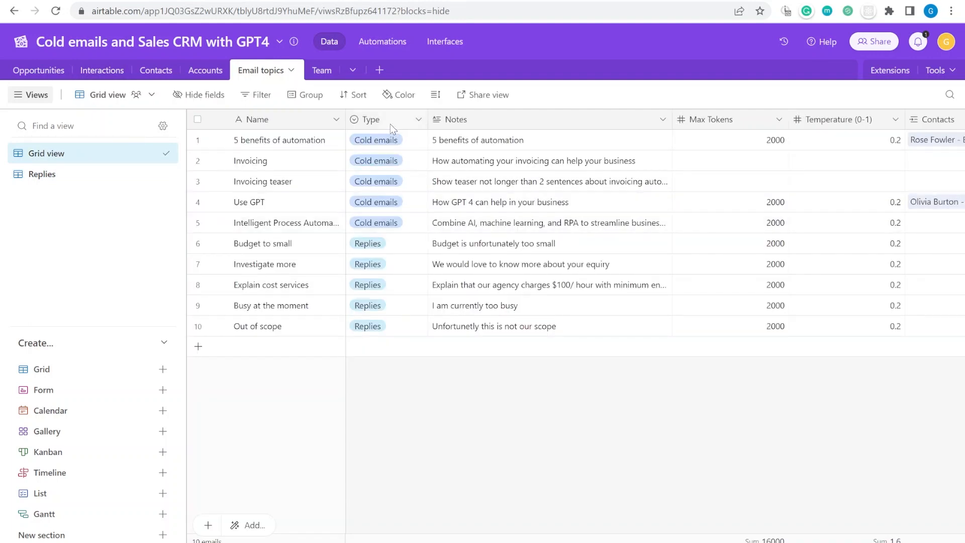
drag(423, 139, 417, 220)
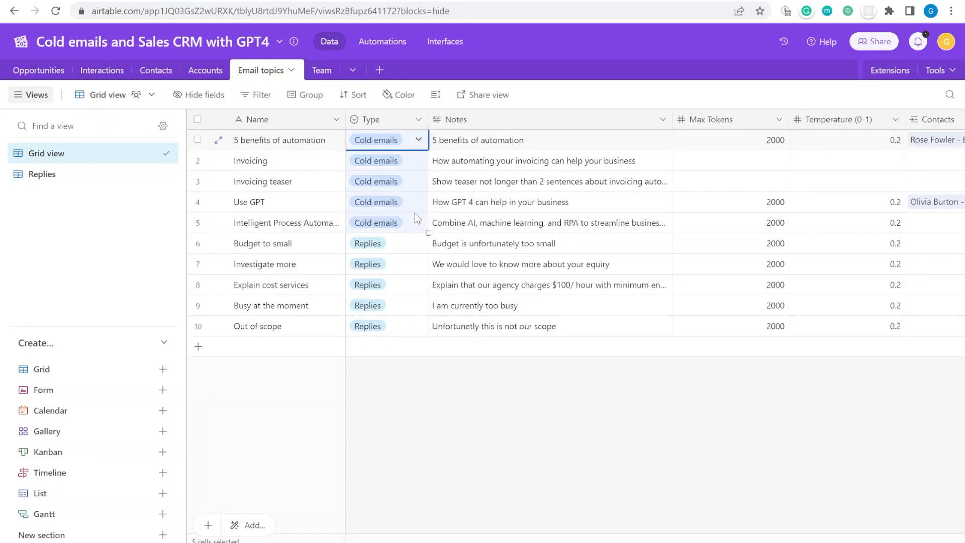
right_click(373, 116)
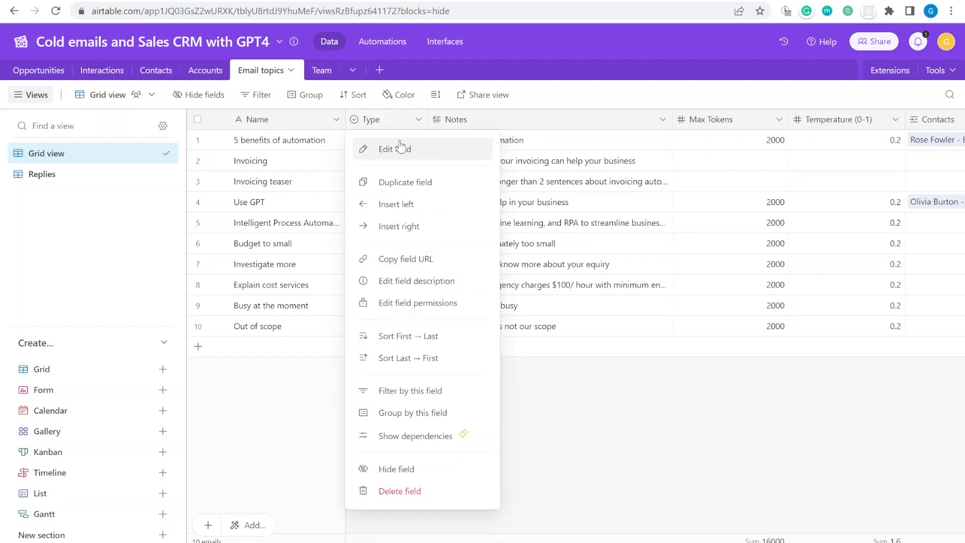
click(433, 390)
click(482, 143)
click(436, 143)
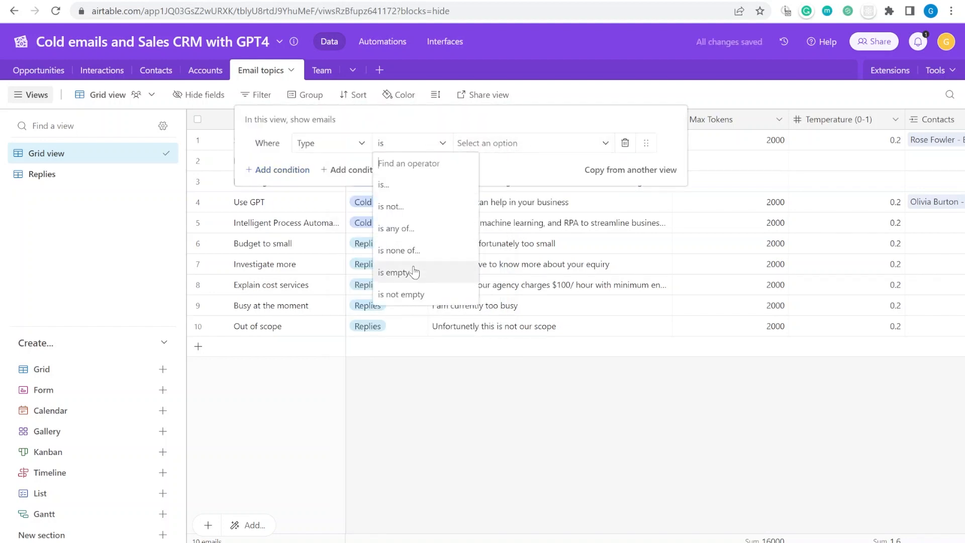
click(415, 207)
click(505, 145)
click(522, 211)
click(500, 206)
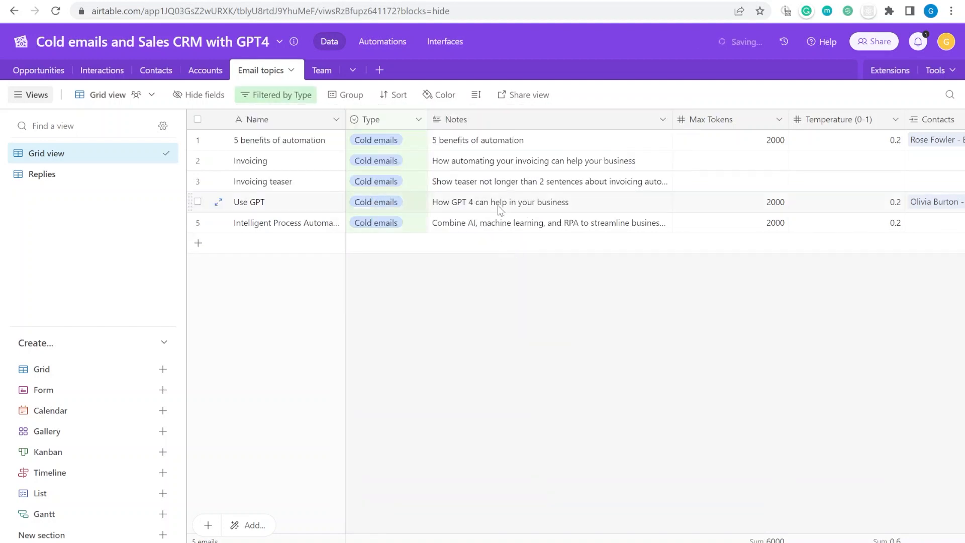
Select the names and notes of the five Cold emails topics.
click(498, 140)
drag(284, 142, 285, 218)
drag(505, 145, 521, 225)
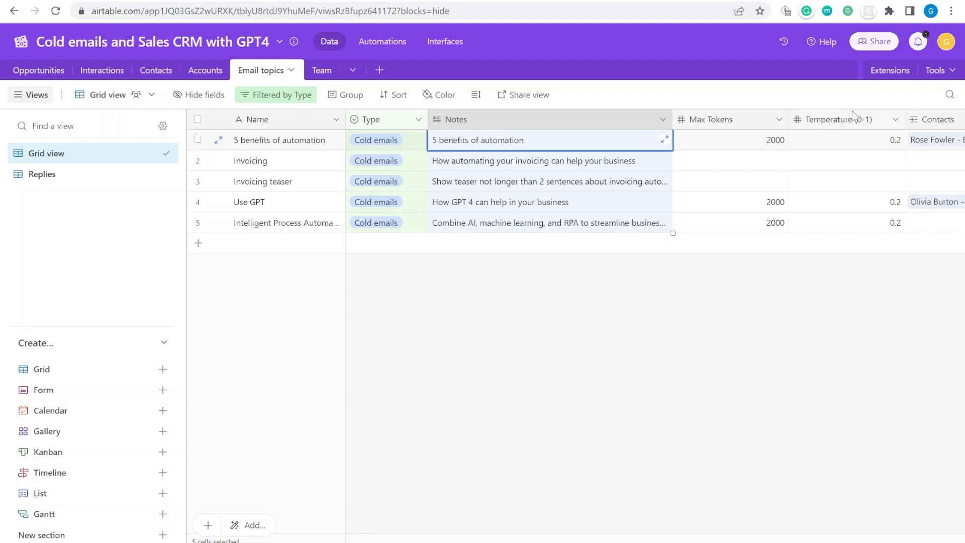
Open the Extensions panel and switch its dashboard to AI board.
click(890, 75)
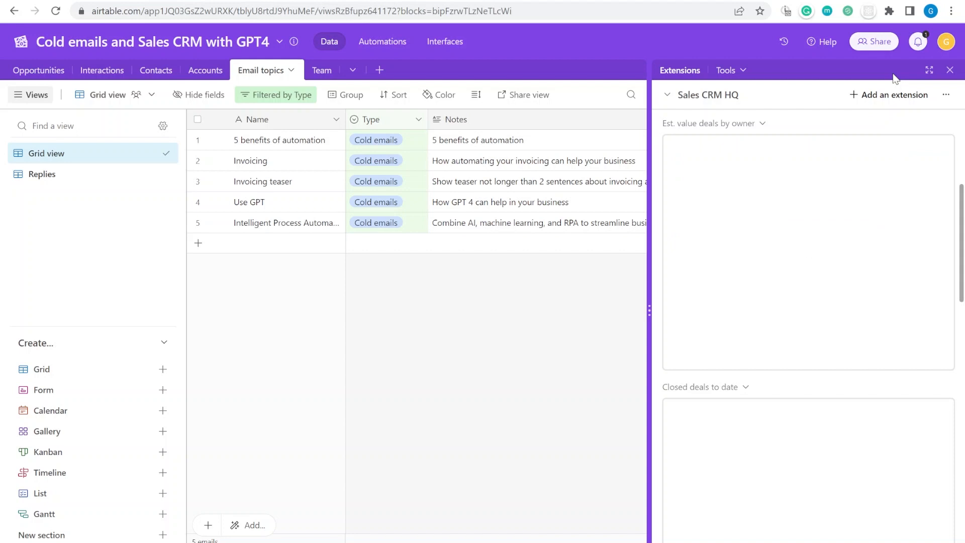
click(676, 95)
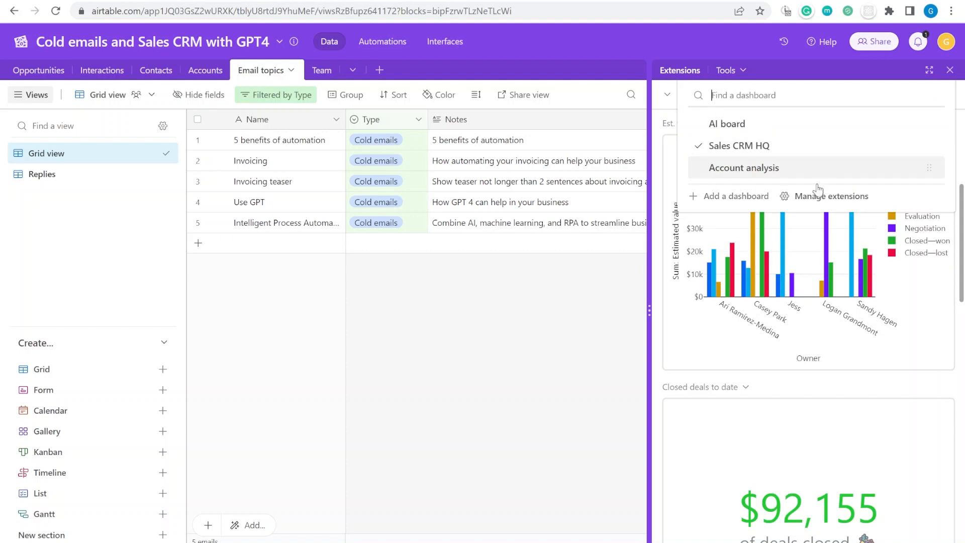
click(712, 123)
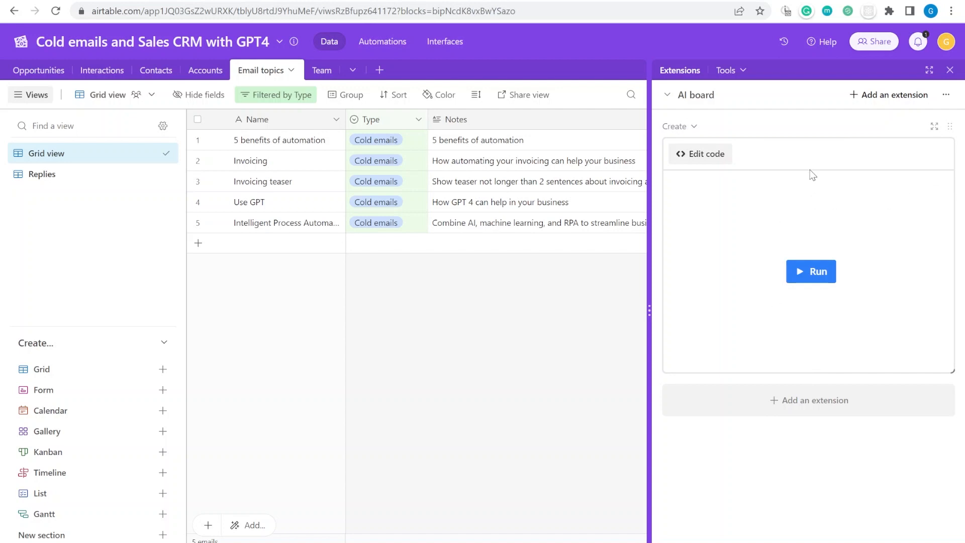
Review the script's API key line, usingGPT4 hint, gpt-4/gpt-3.5 model choice and prompts.
click(706, 154)
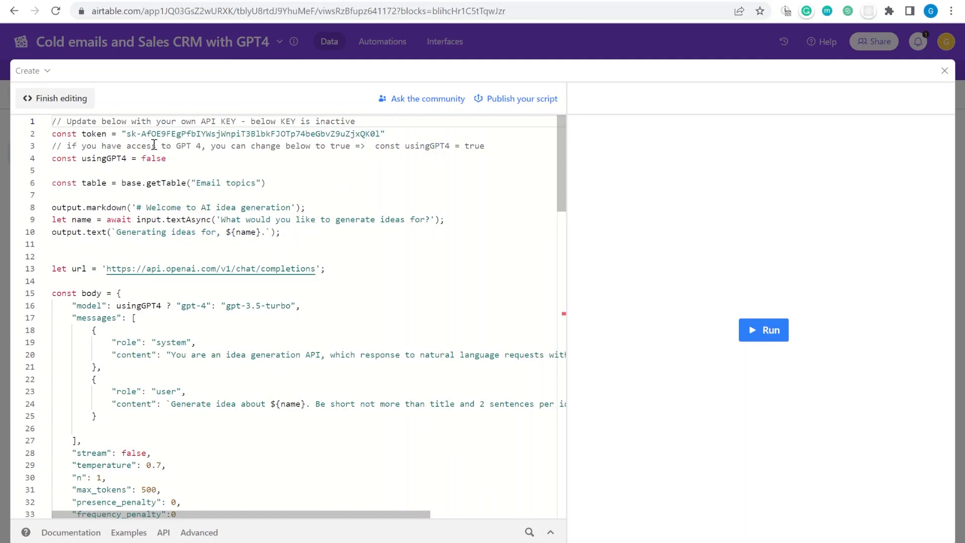
drag(123, 135, 378, 134)
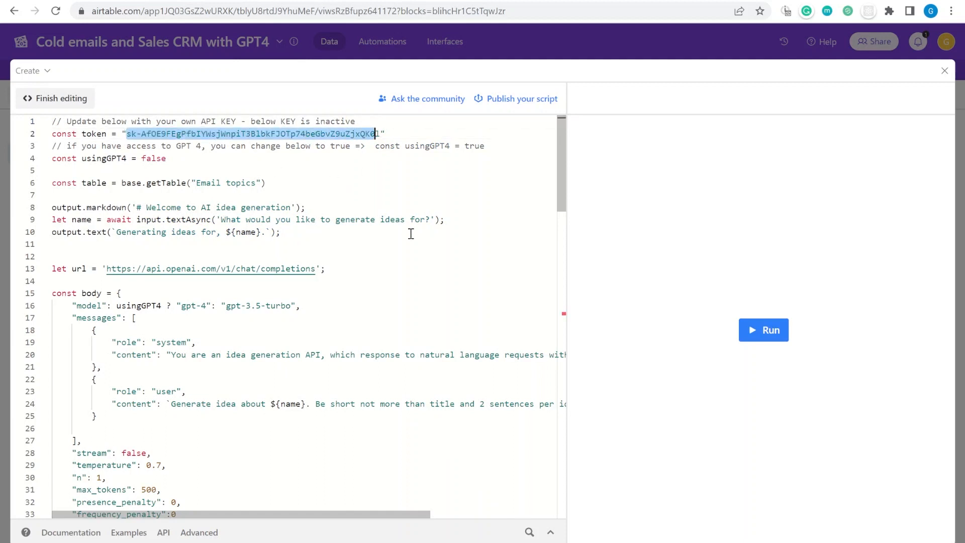
click(232, 209)
drag(147, 138, 260, 134)
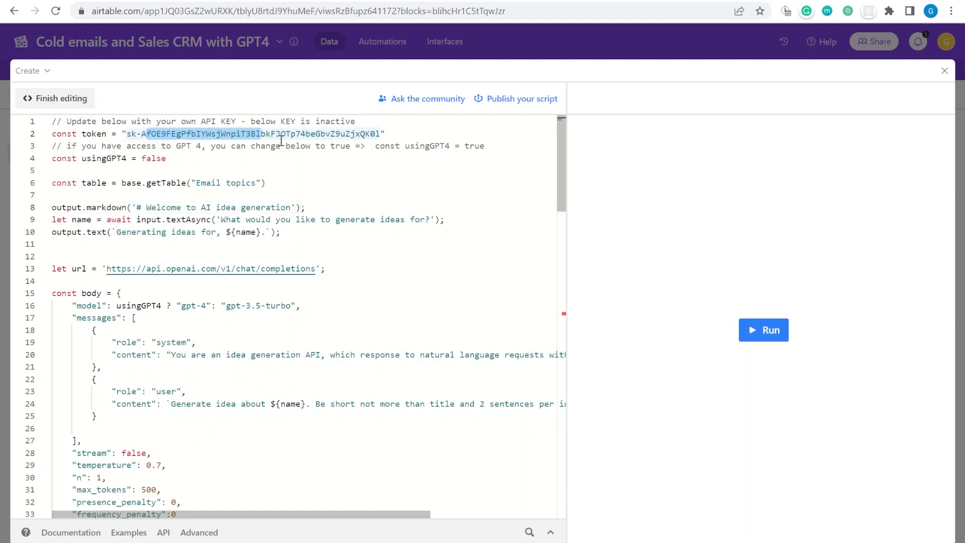
click(345, 124)
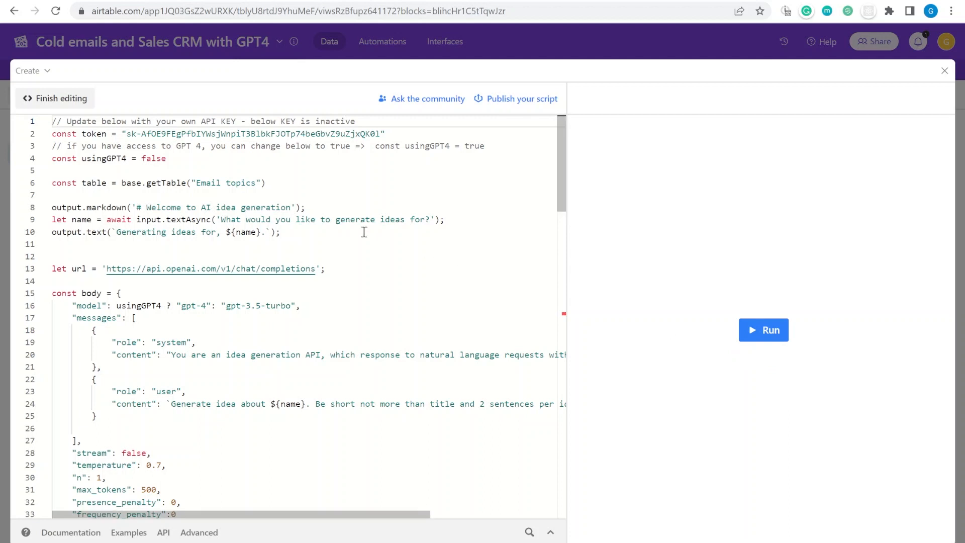
drag(134, 135, 381, 135)
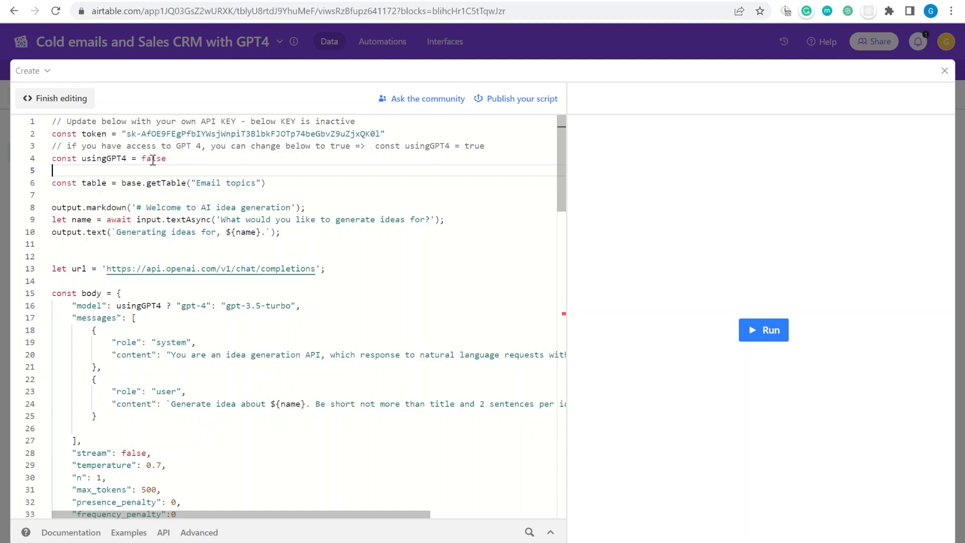
drag(495, 146, 435, 151)
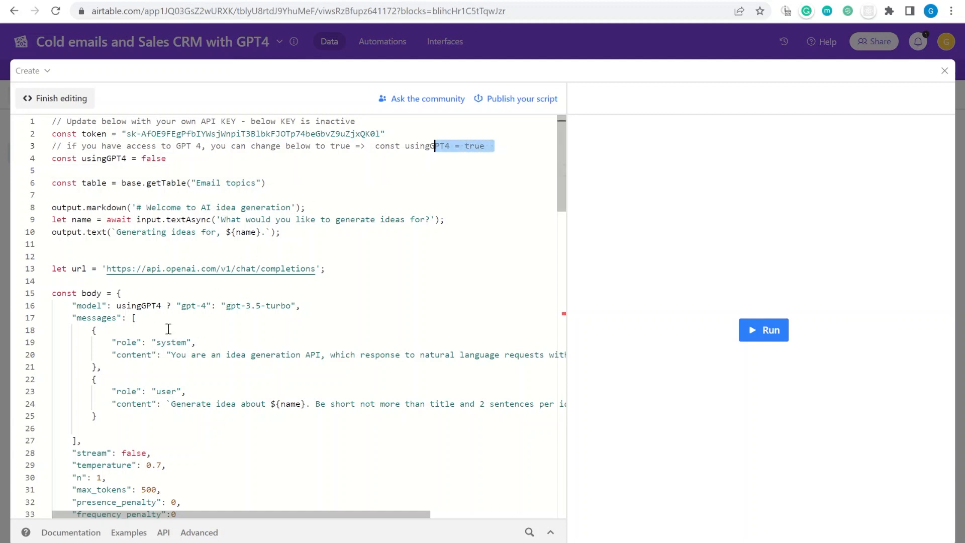
drag(109, 308, 314, 307)
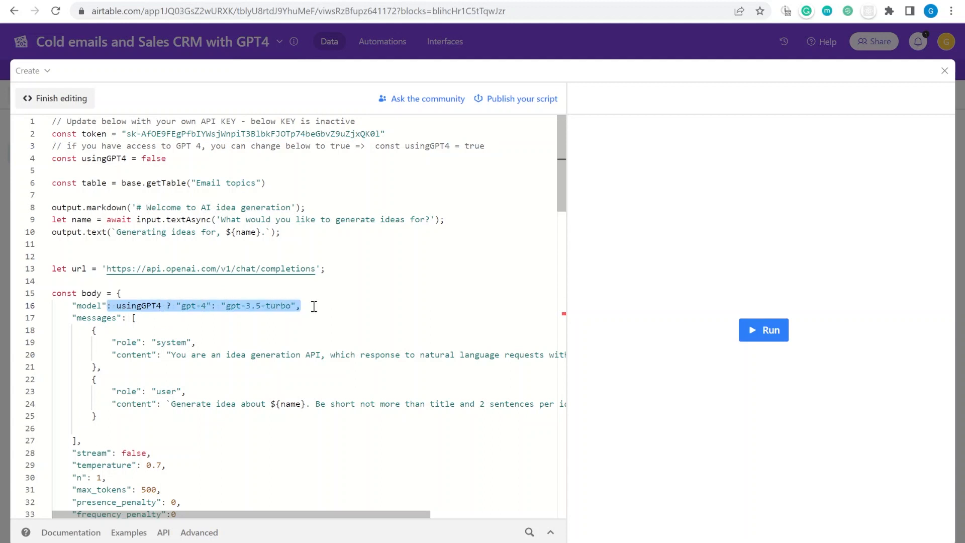
scroll(314, 306, down, 2)
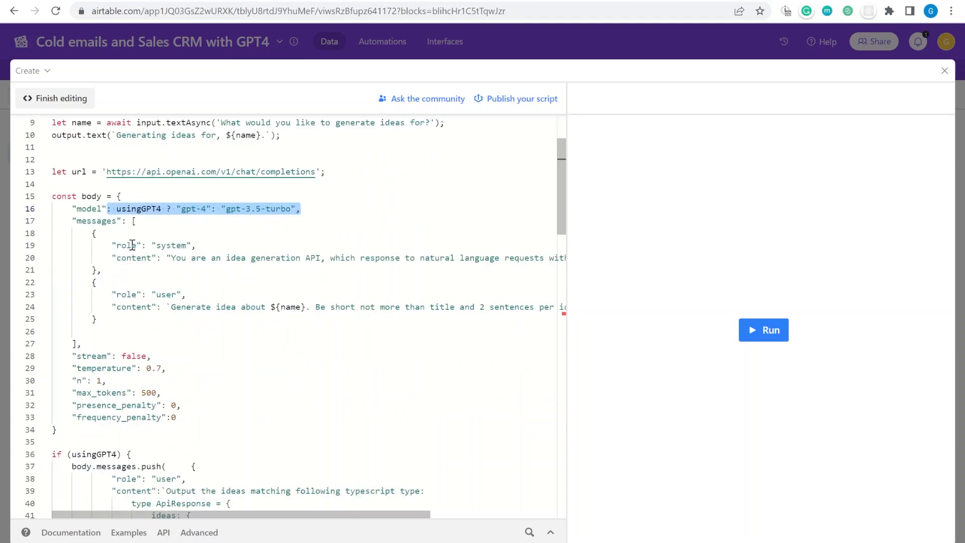
drag(132, 234, 347, 308)
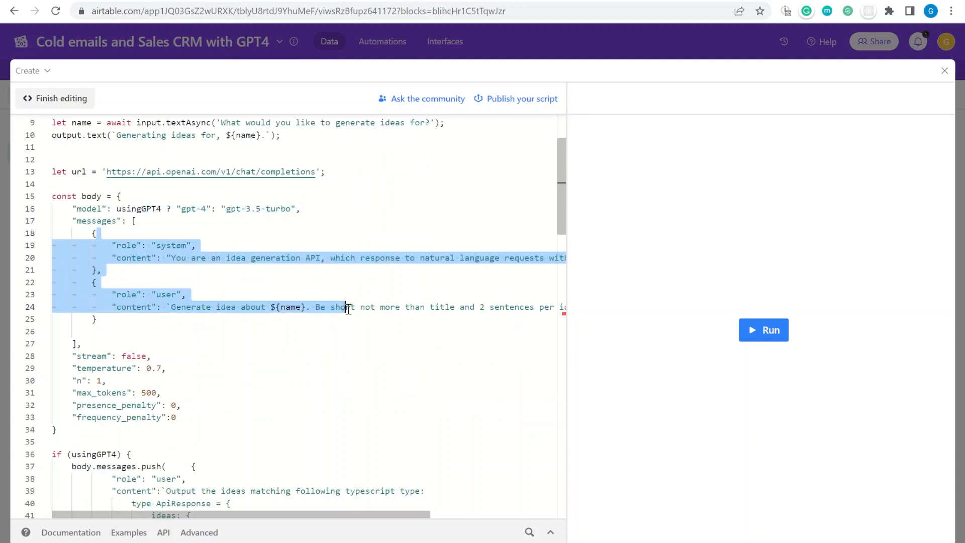
scroll(297, 329, up, 2)
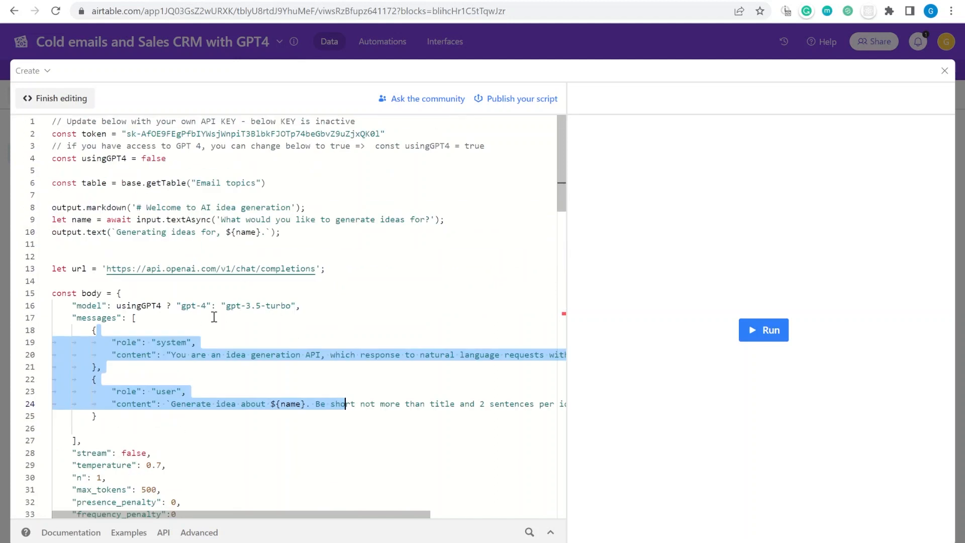
drag(183, 307, 260, 305)
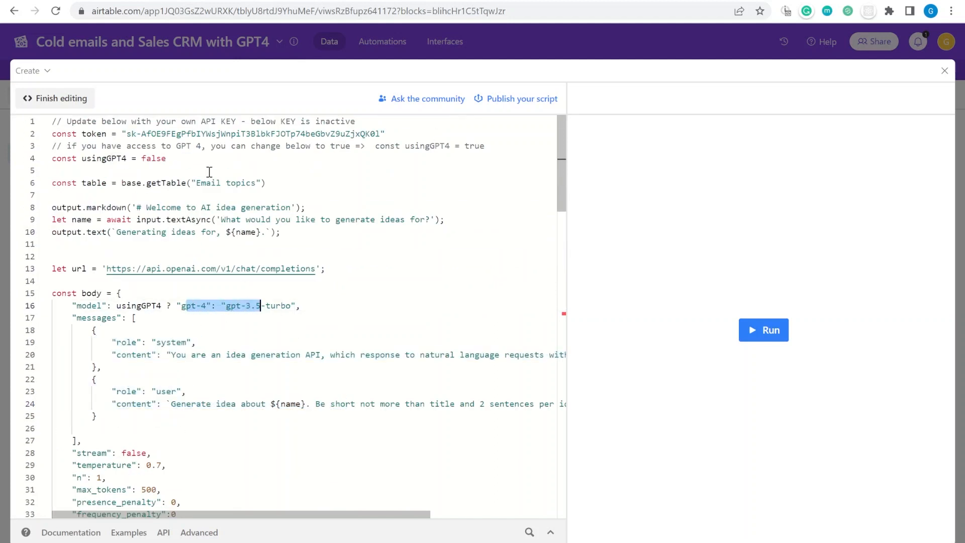
Change usingGPT4 from false to true and close the full-screen editor.
double_click(156, 158)
text(true)
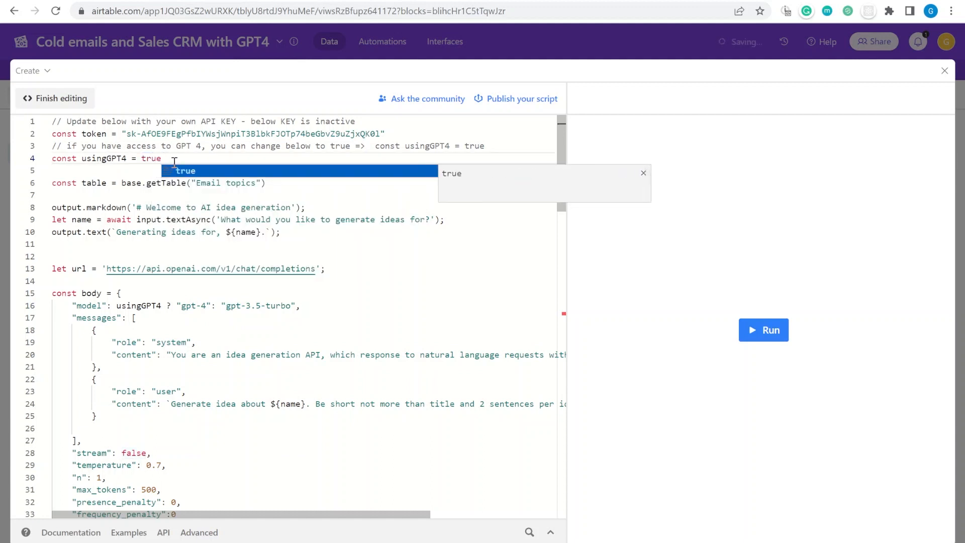
key(Escape)
click(300, 208)
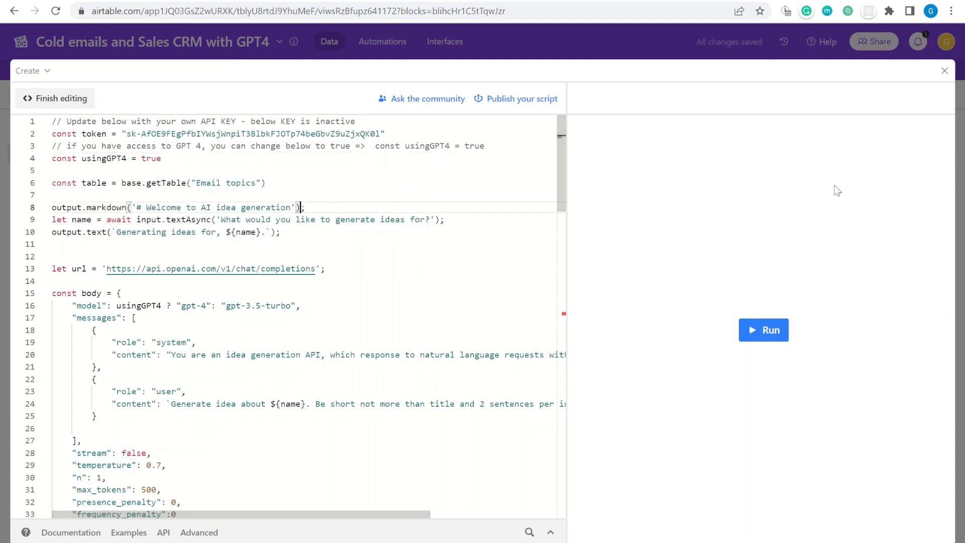
click(944, 71)
Scroll through the AI board script in the Extensions panel.
scroll(850, 269, down, 1)
drag(799, 239, 839, 321)
scroll(839, 321, down, 3)
scroll(784, 216, down, 15)
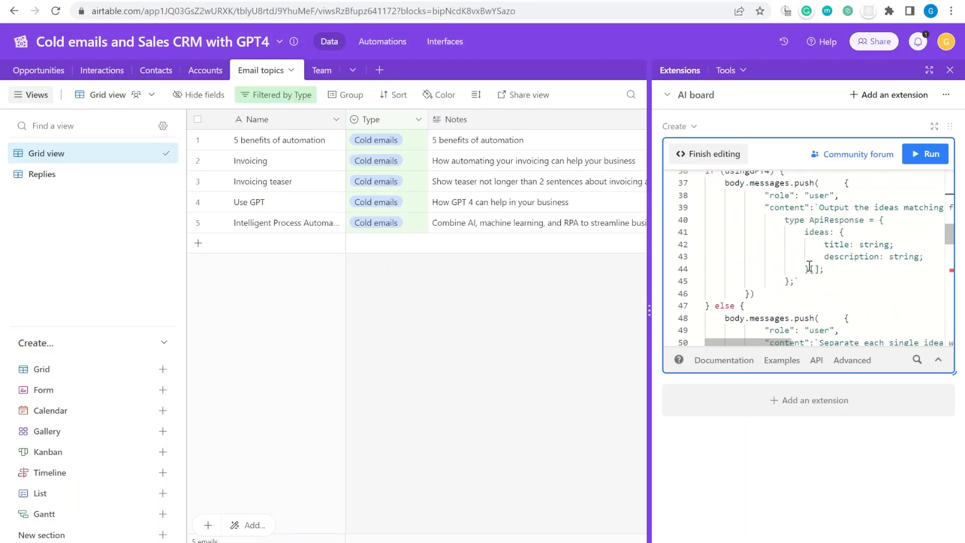
scroll(805, 304, down, 10)
scroll(804, 252, up, 20)
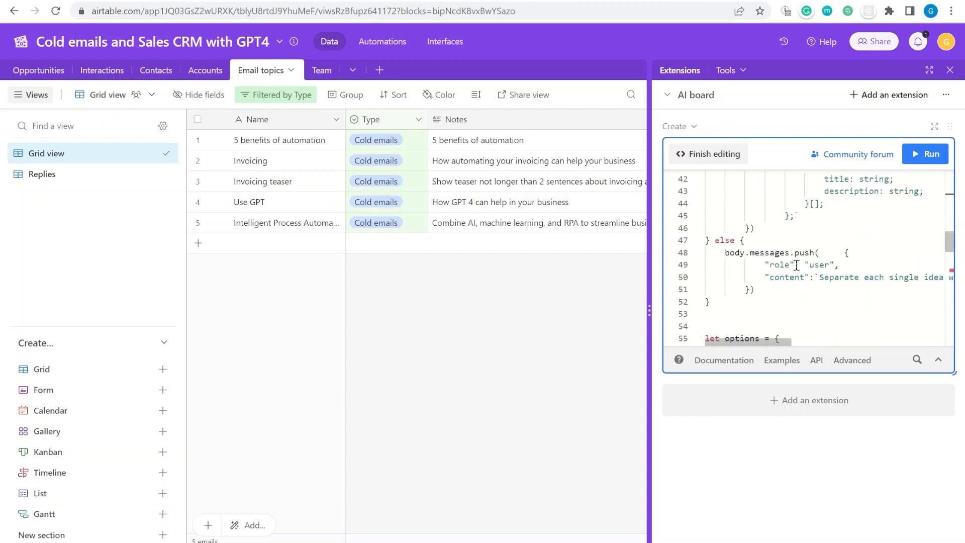
scroll(888, 249, up, 3)
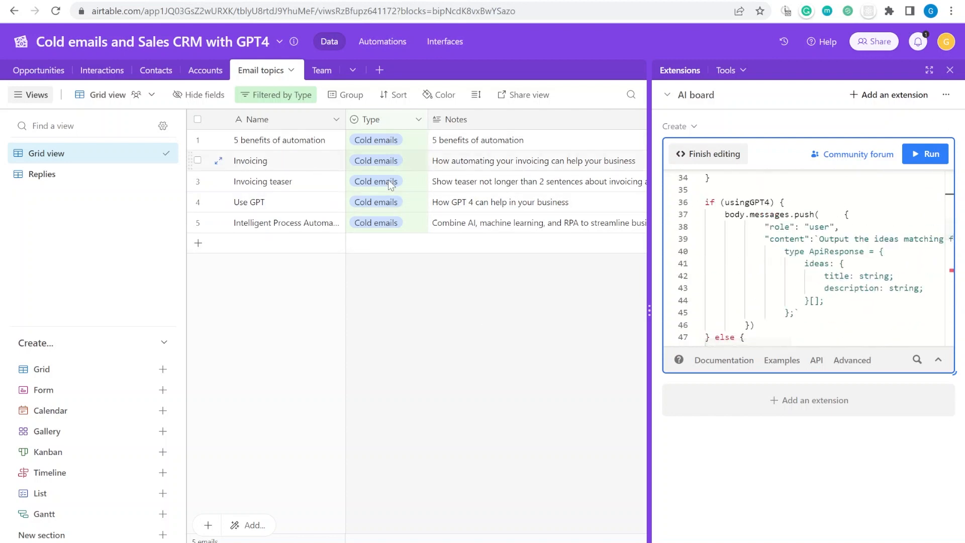
Run the script requesting 5 cold email ideas about business automation.
click(927, 154)
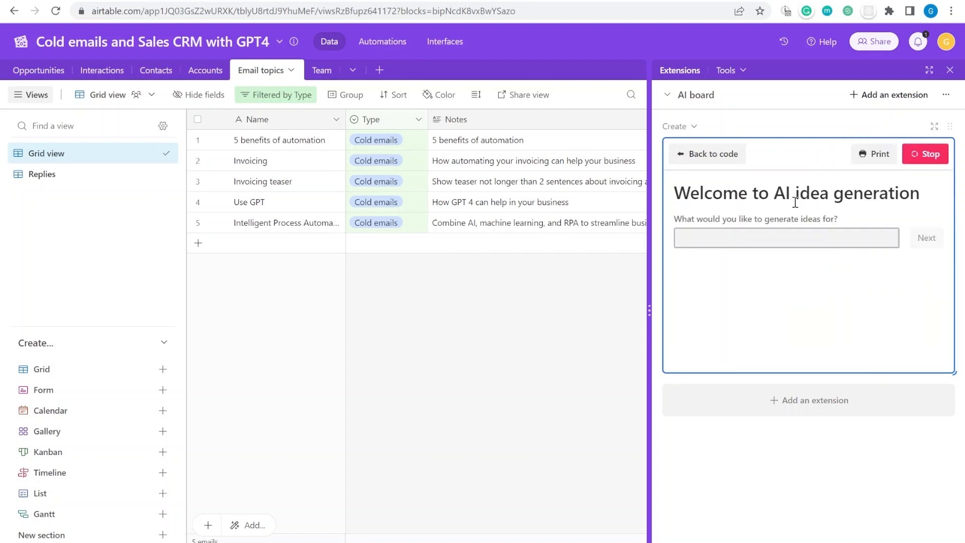
click(738, 241)
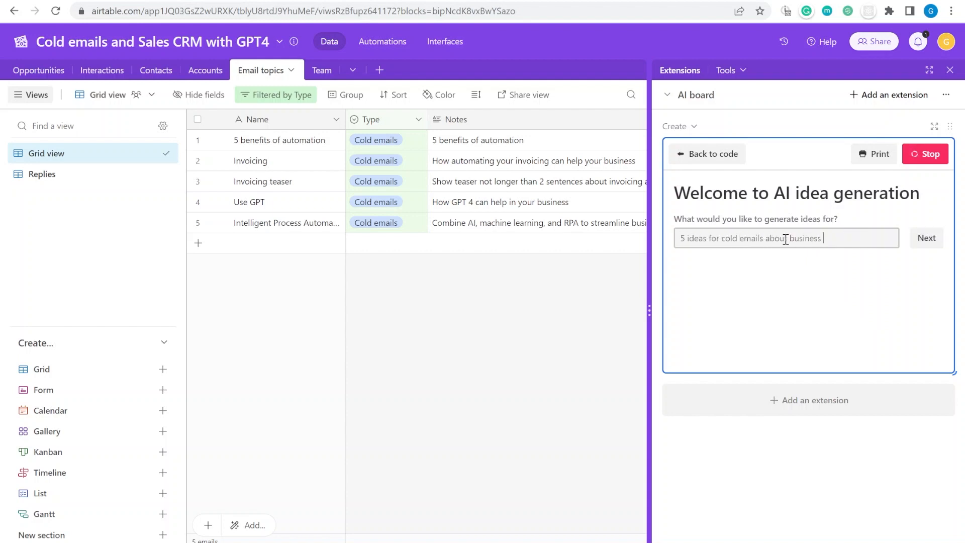
text(ion)
click(927, 237)
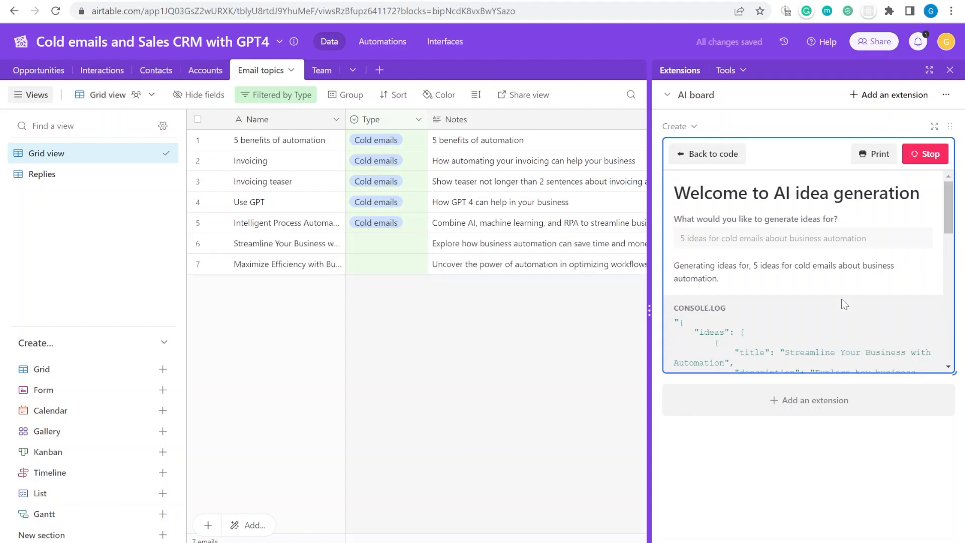
scroll(807, 302, down, 1)
scroll(809, 309, down, 5)
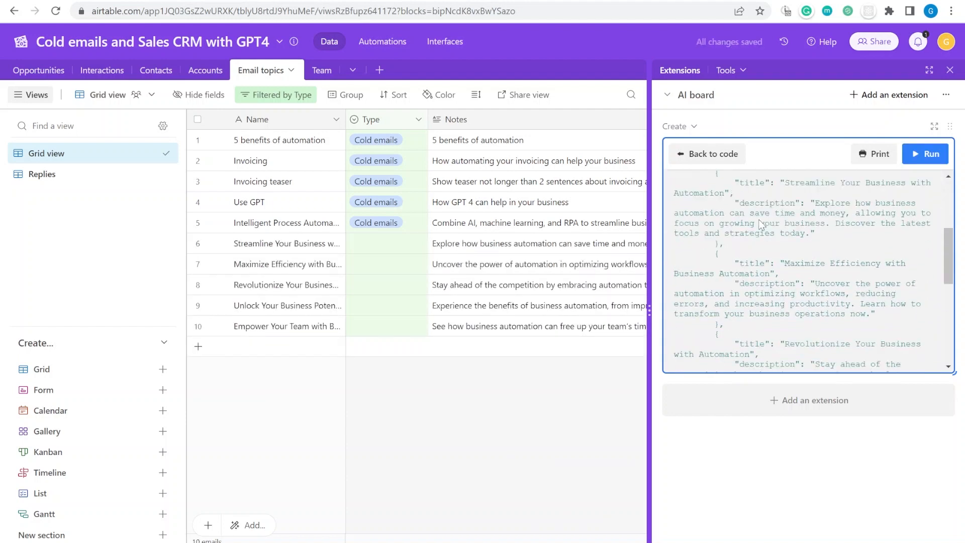
scroll(804, 314, down, 2)
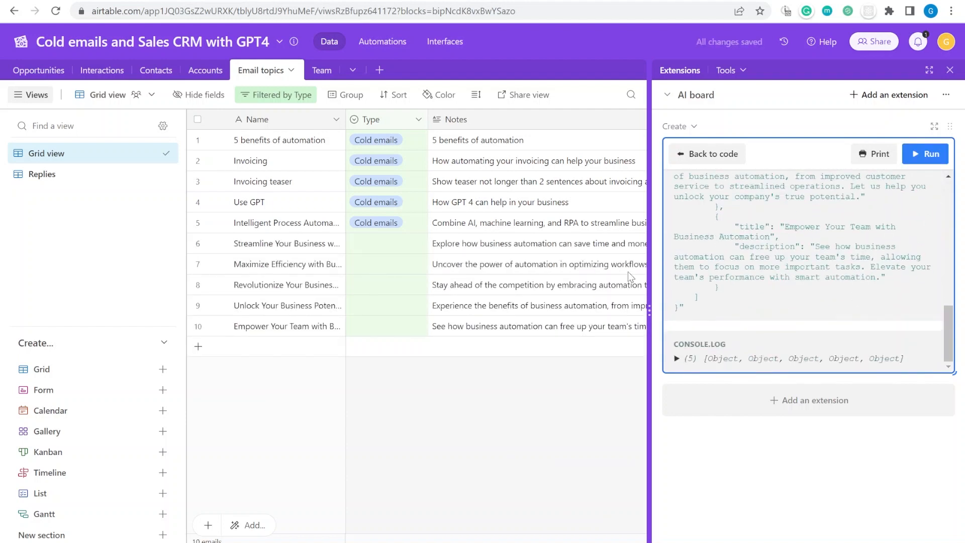
Close the extensions panel and review the new topics' names and notes in rows 6–9.
click(951, 71)
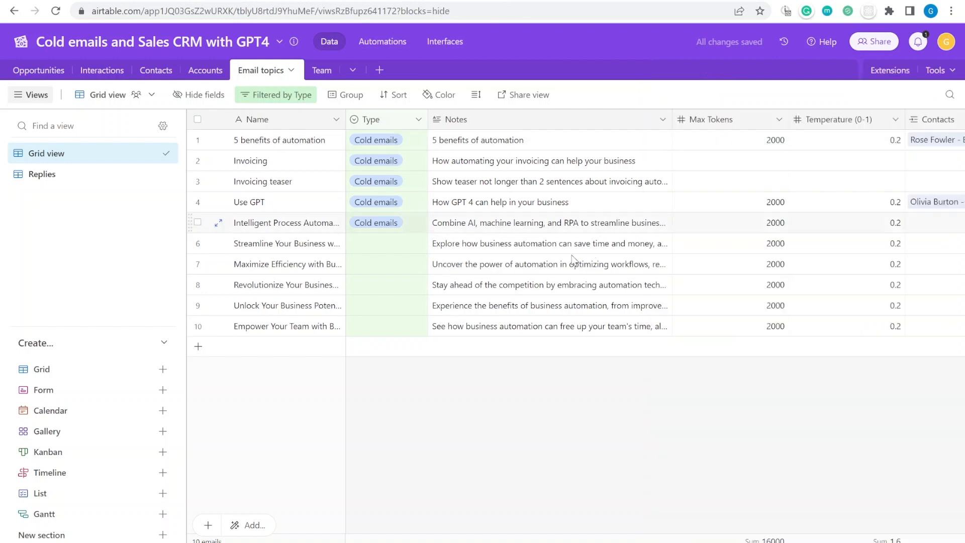
click(248, 247)
click(296, 262)
drag(346, 119, 411, 120)
key(ctrl+z)
click(269, 243)
click(522, 246)
click(591, 273)
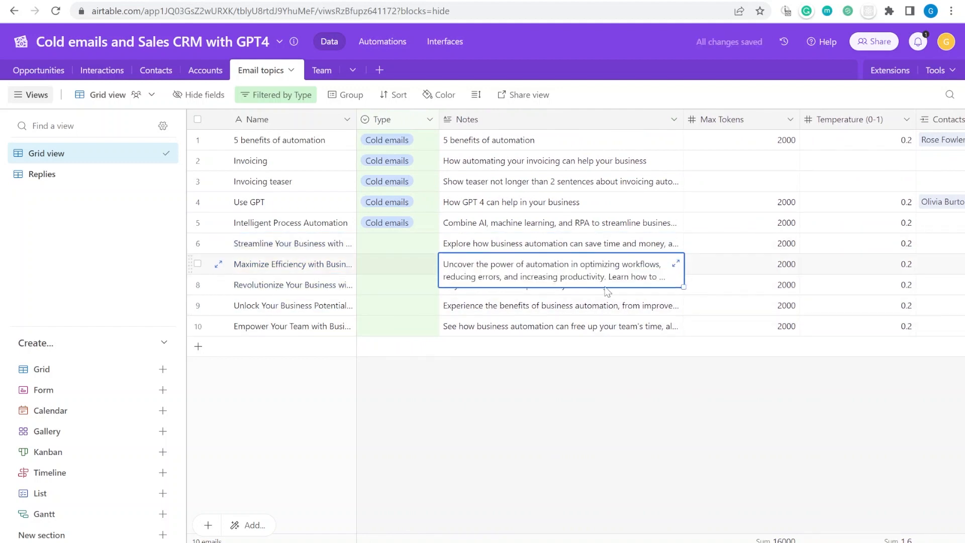
click(603, 306)
click(578, 245)
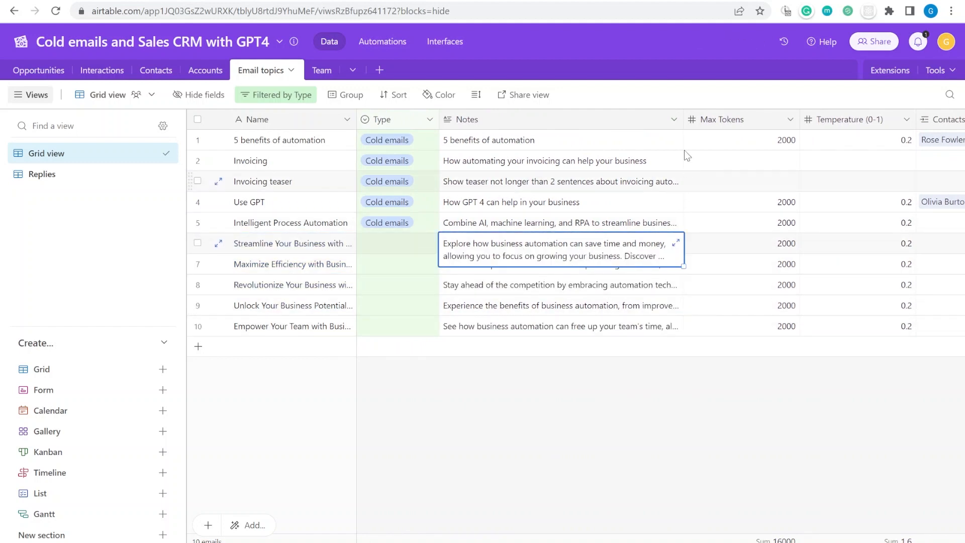
Expand the full notes of rows 6 and 8, then reopen the Extensions panel.
click(676, 245)
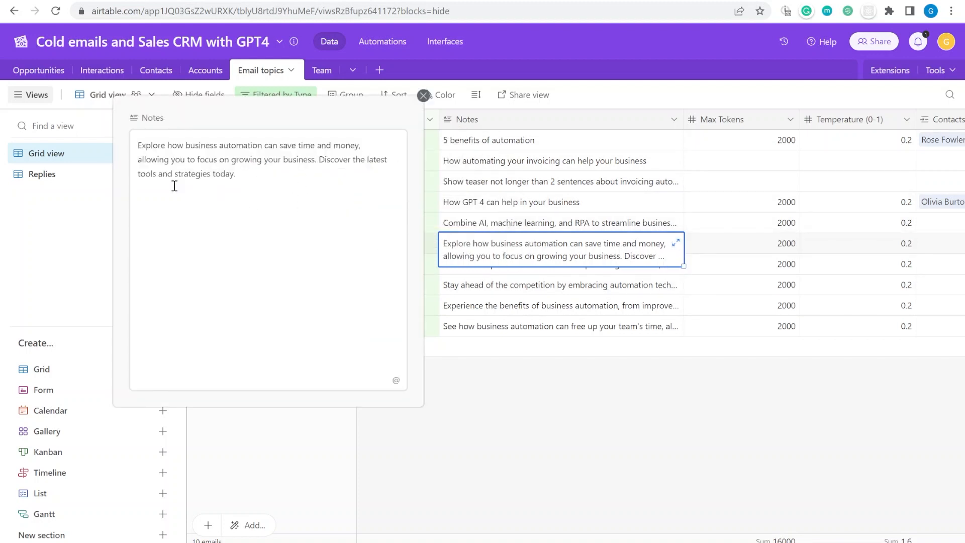
drag(174, 186, 119, 159)
click(594, 295)
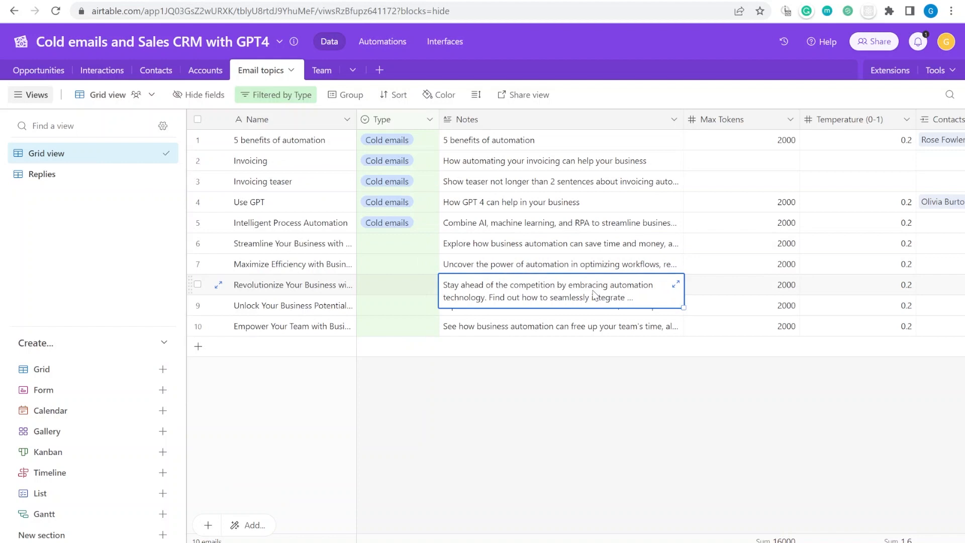
click(676, 284)
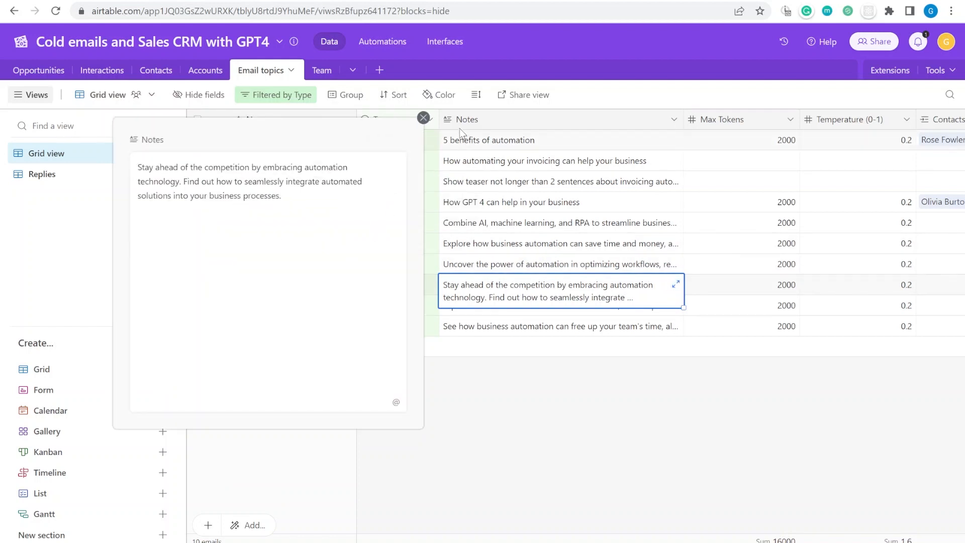
key(Escape)
click(877, 70)
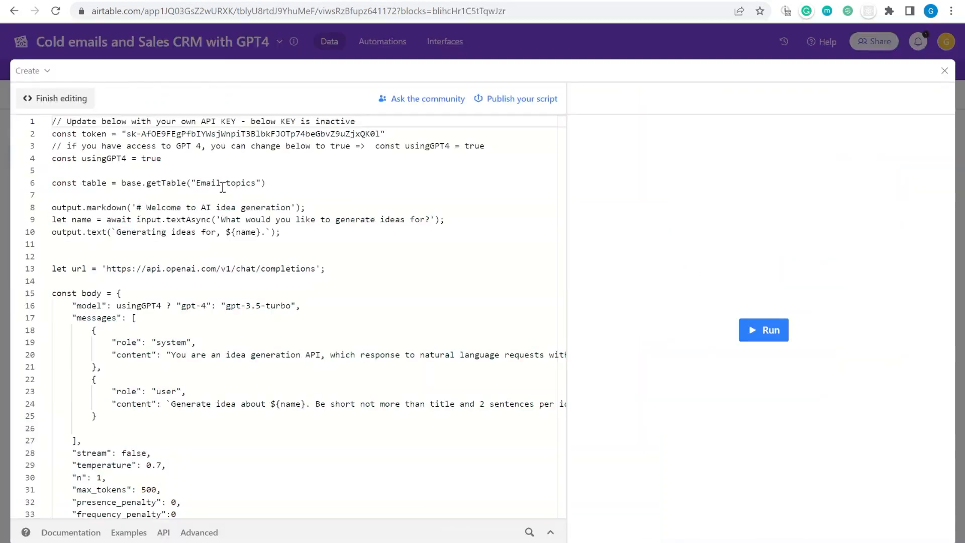
Set usingGPT4 to false and run the script with '5 ideas about business automation'.
text(false)
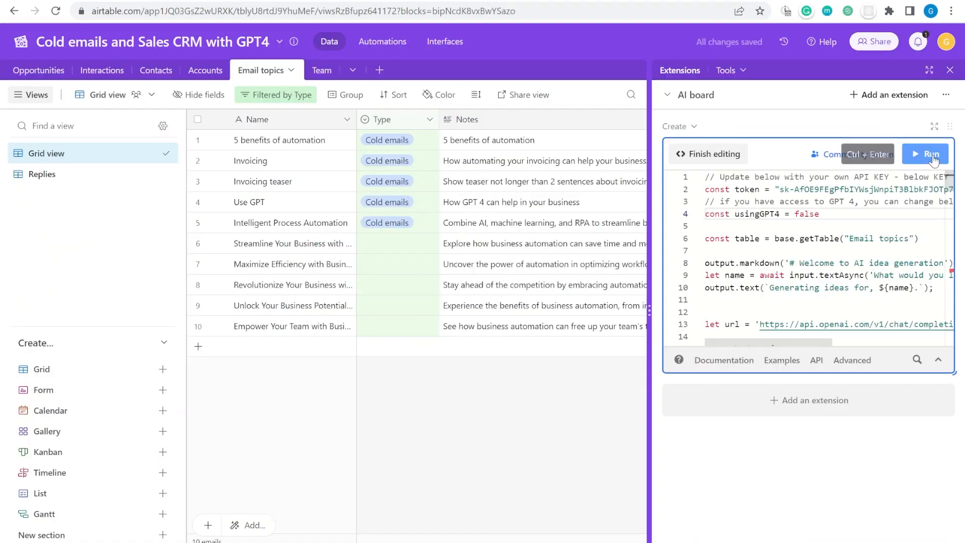
click(932, 156)
text(5 ideas about business automation)
key(Return)
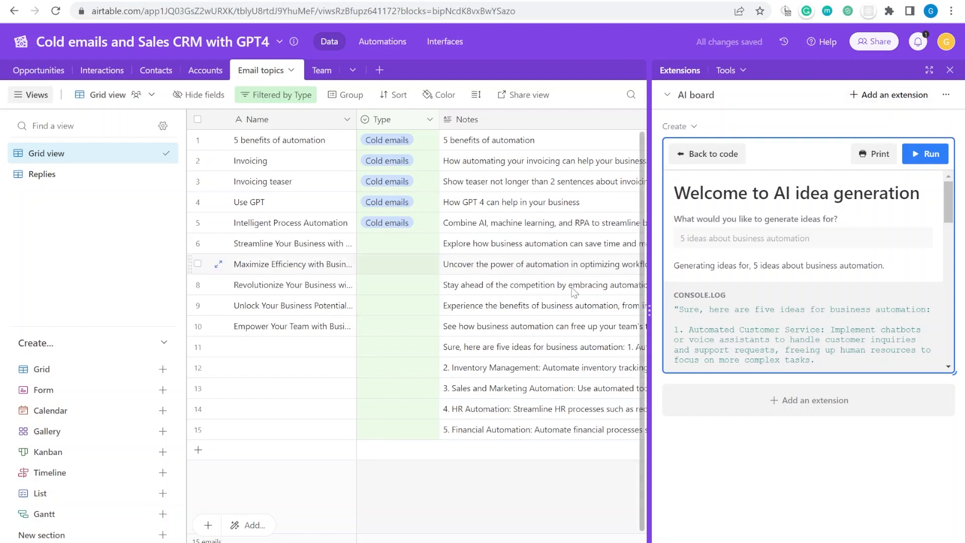
Move 'Automated Customer Service:' from row 11's notes into its Name and trim the notes.
drag(302, 347, 289, 444)
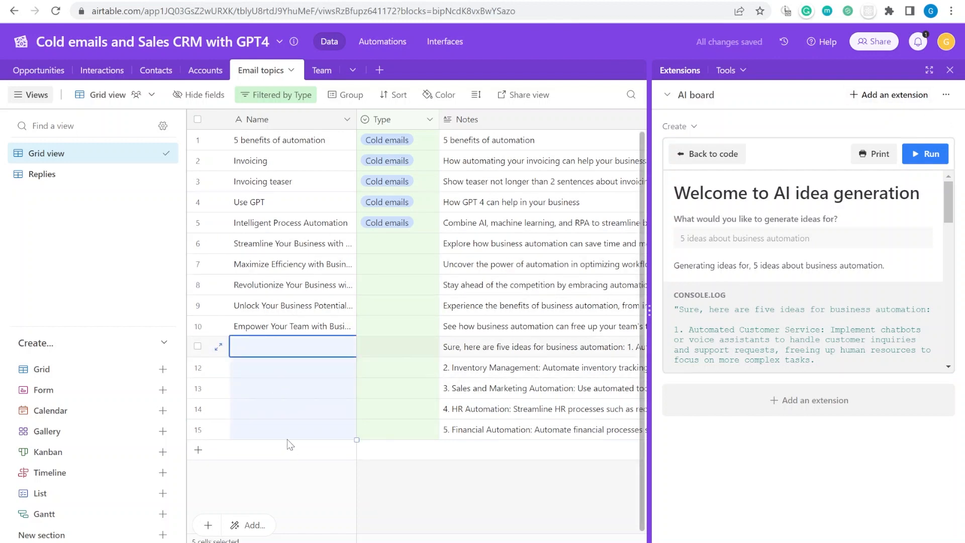
drag(528, 349, 500, 422)
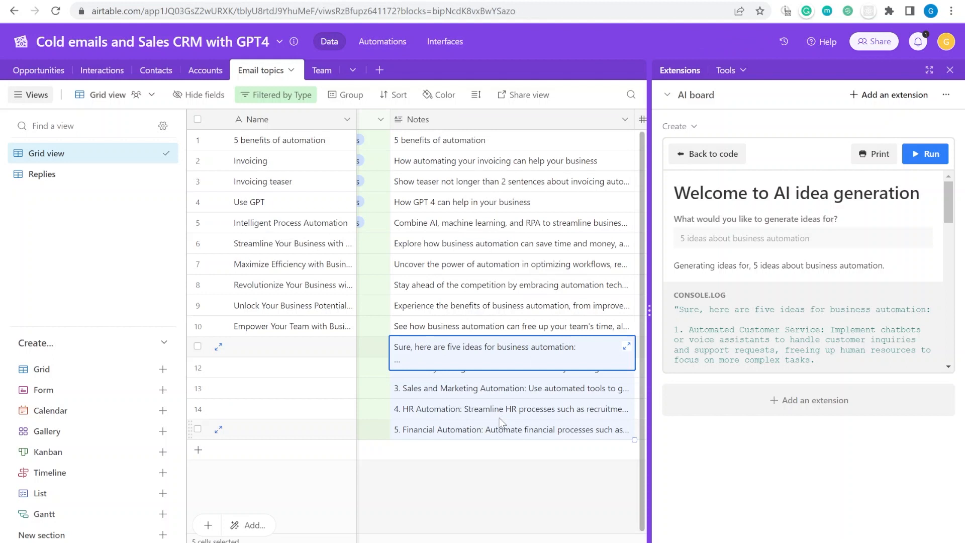
click(497, 396)
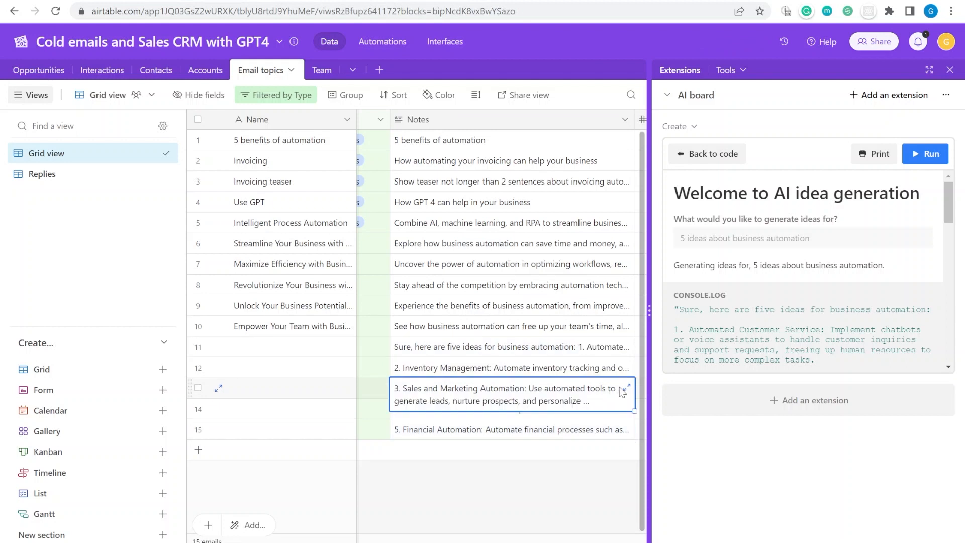
click(507, 347)
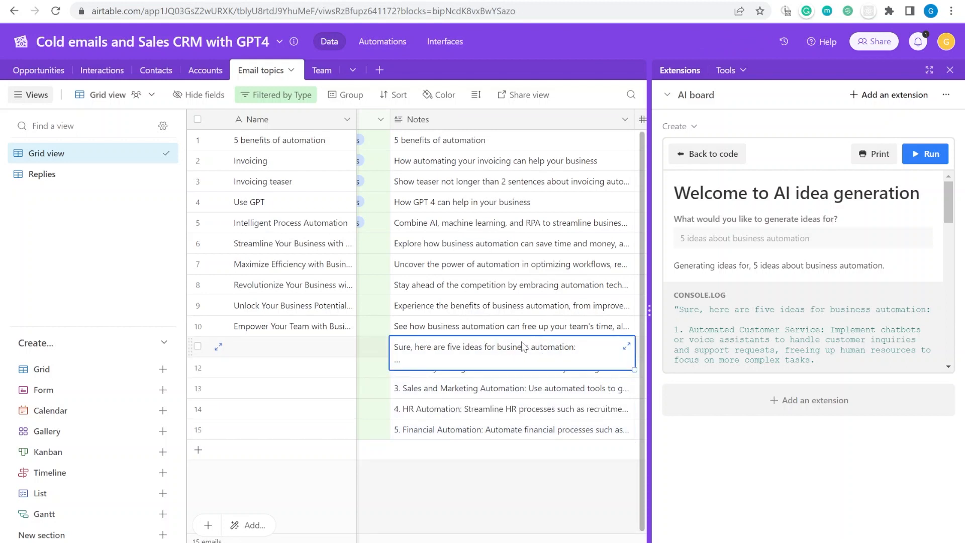
click(523, 346)
drag(583, 347, 397, 352)
key(Delete)
key(Delete)
key(Delete)
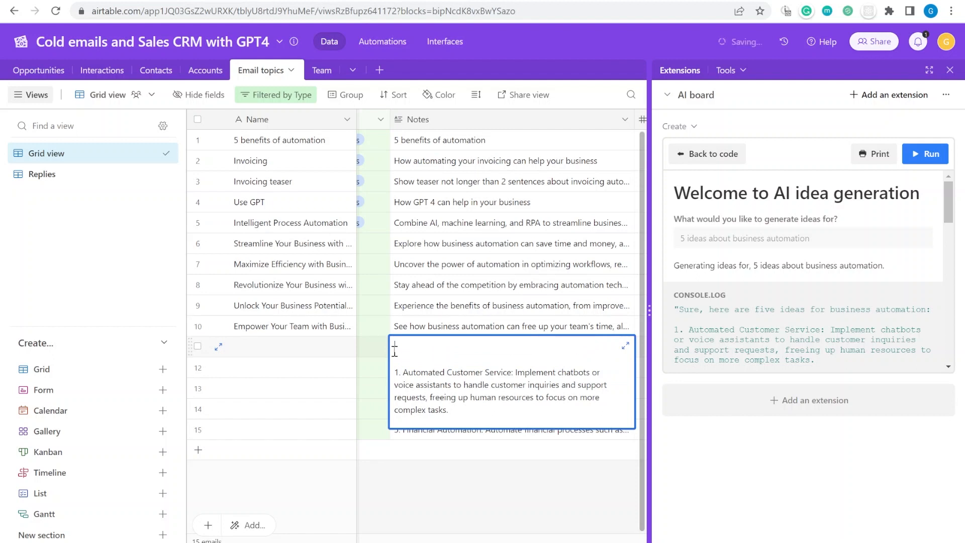
drag(517, 350, 402, 350)
key(shift+Home)
key(ctrl+c)
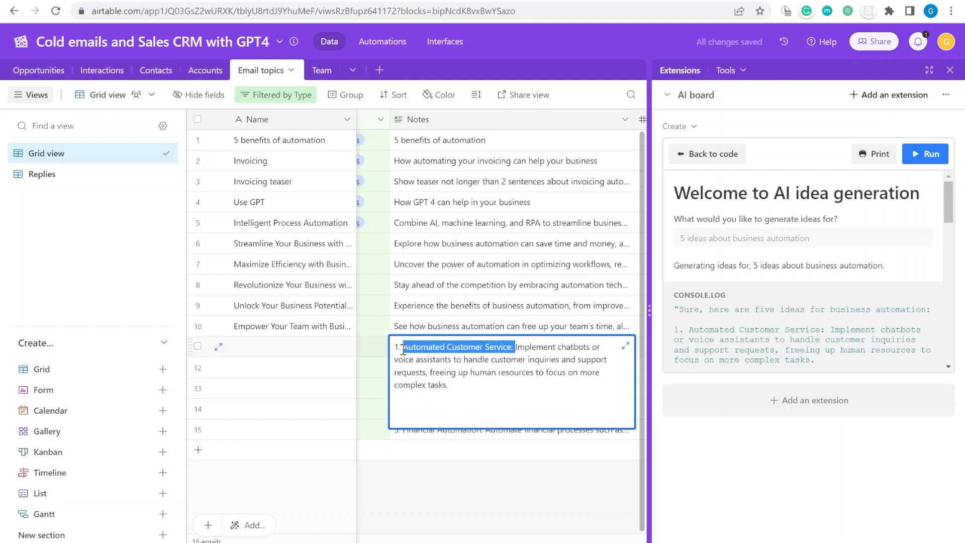
key(Delete)
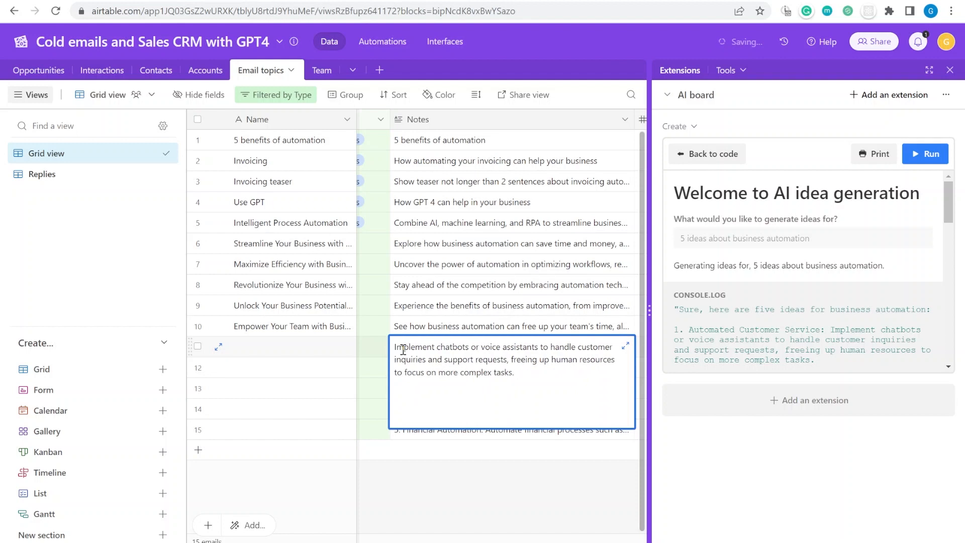
click(275, 356)
key(ctrl+v)
click(501, 346)
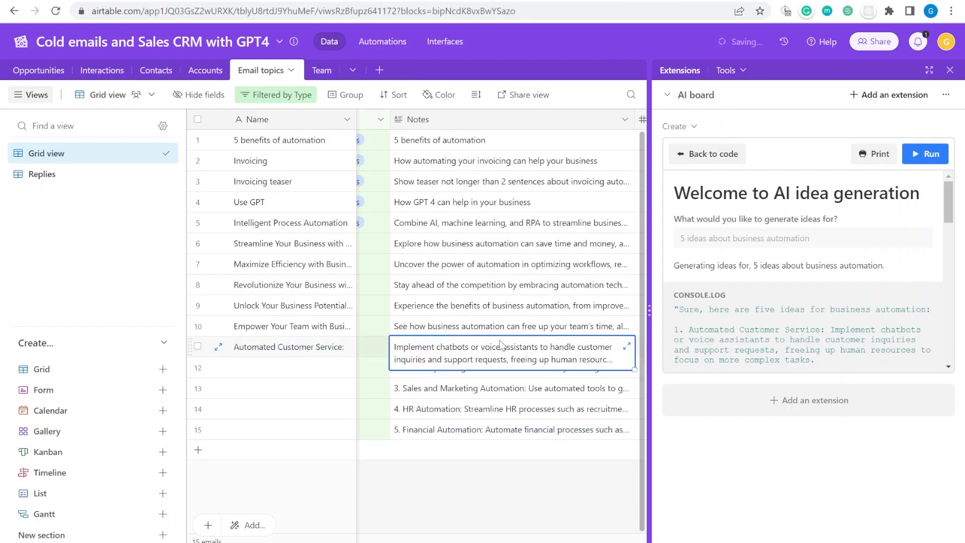
Delete the extra generated rows 12–15.
click(197, 367)
shift+click(197, 428)
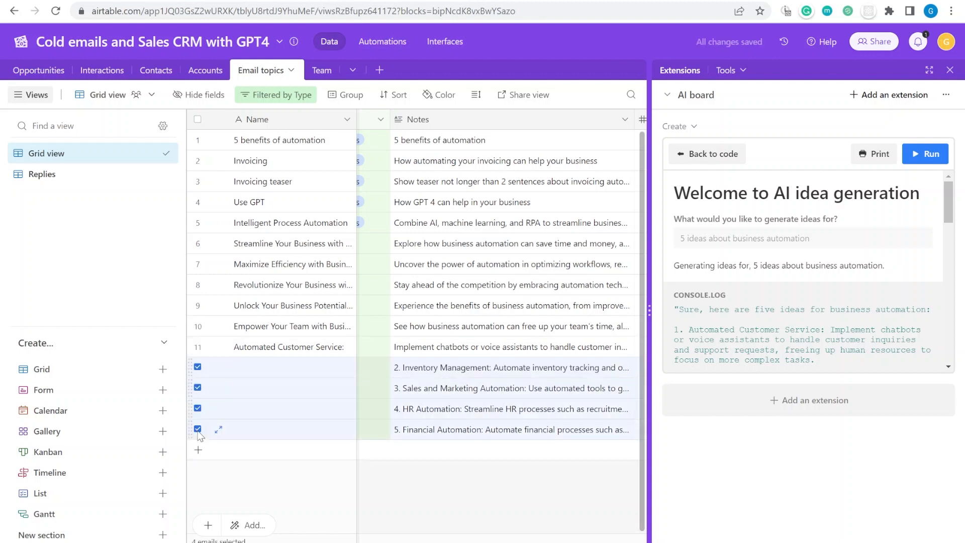
right_click(304, 407)
click(352, 454)
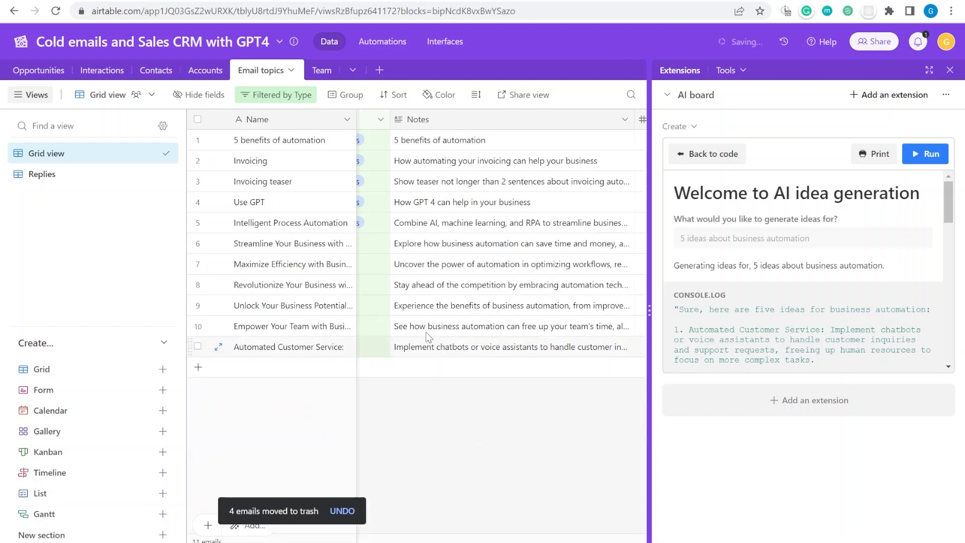
Fill the Cold emails type down to rows 6–11, then go to Contacts.
click(508, 334)
click(294, 334)
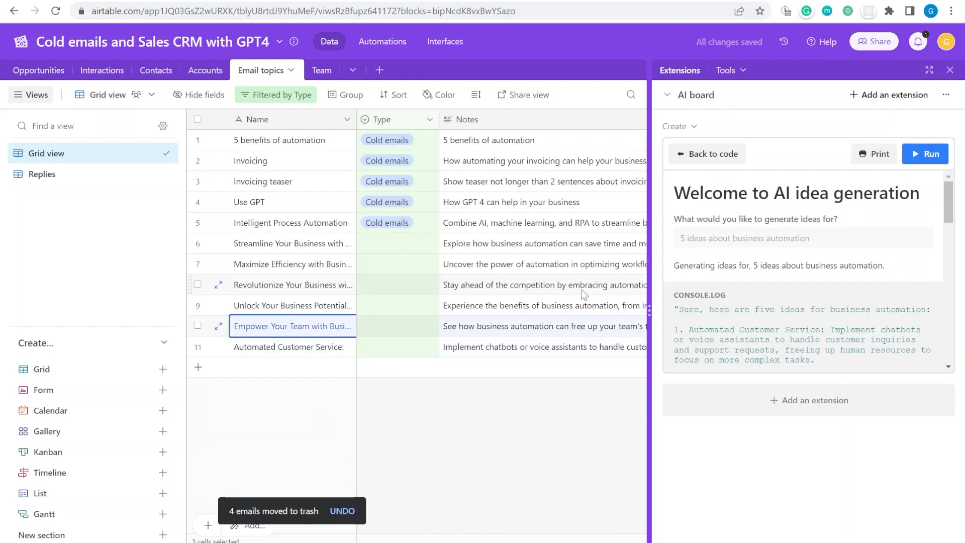
click(430, 222)
drag(439, 233, 417, 348)
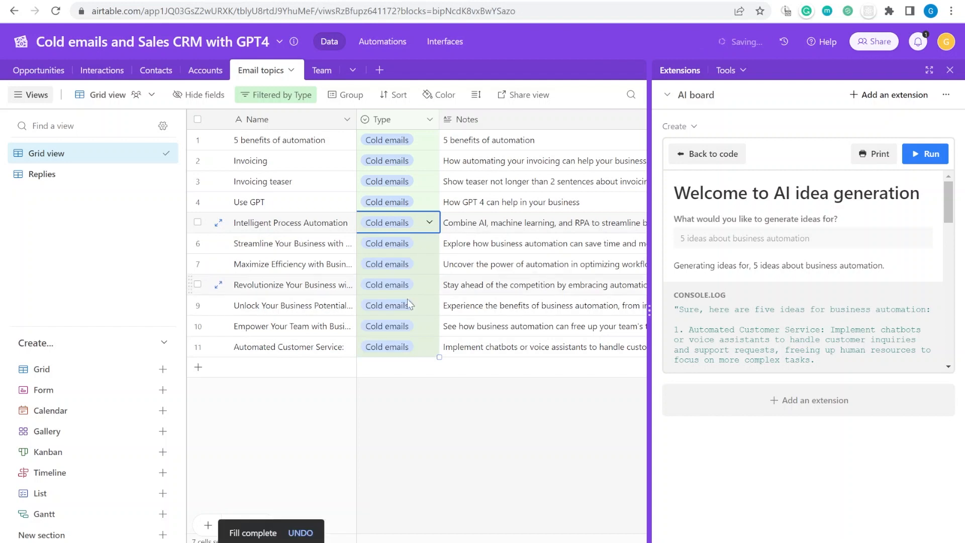
click(525, 293)
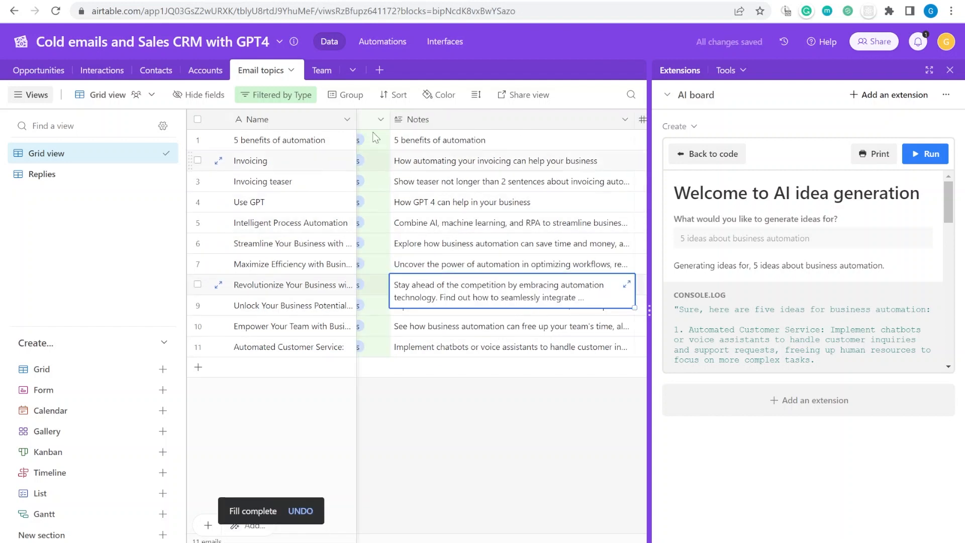
click(147, 73)
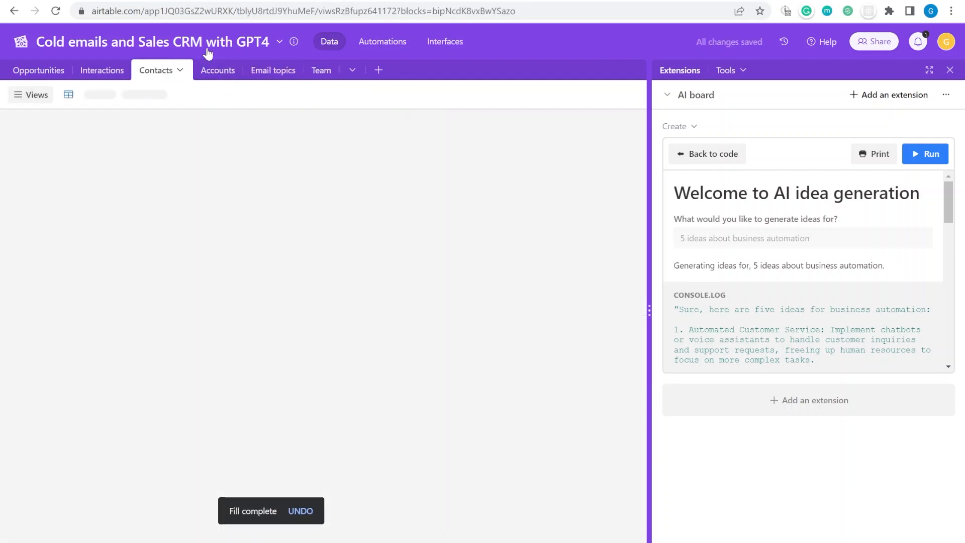
Link the Invoicing topic and set status Generate email copy for contact rows 7 and 8.
drag(278, 253, 624, 257)
drag(720, 265, 964, 265)
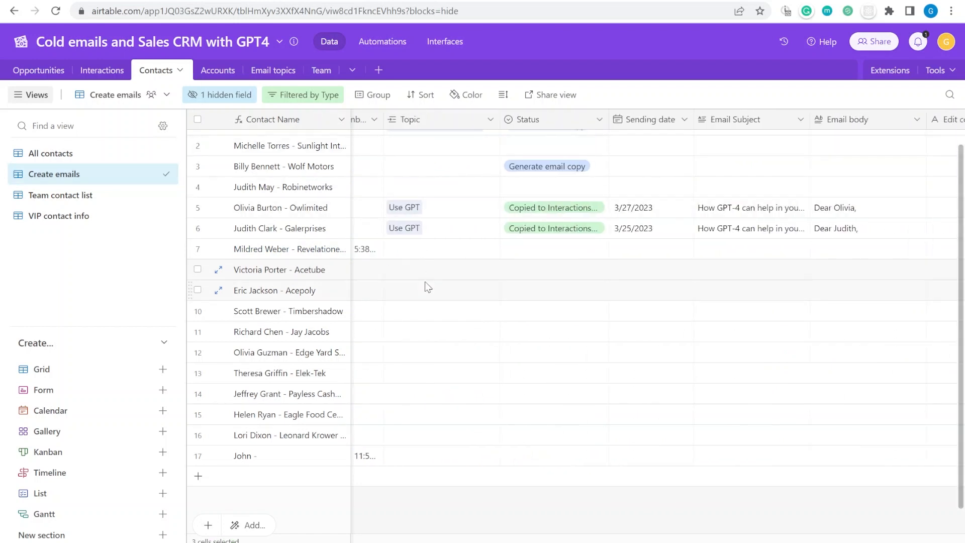
click(422, 255)
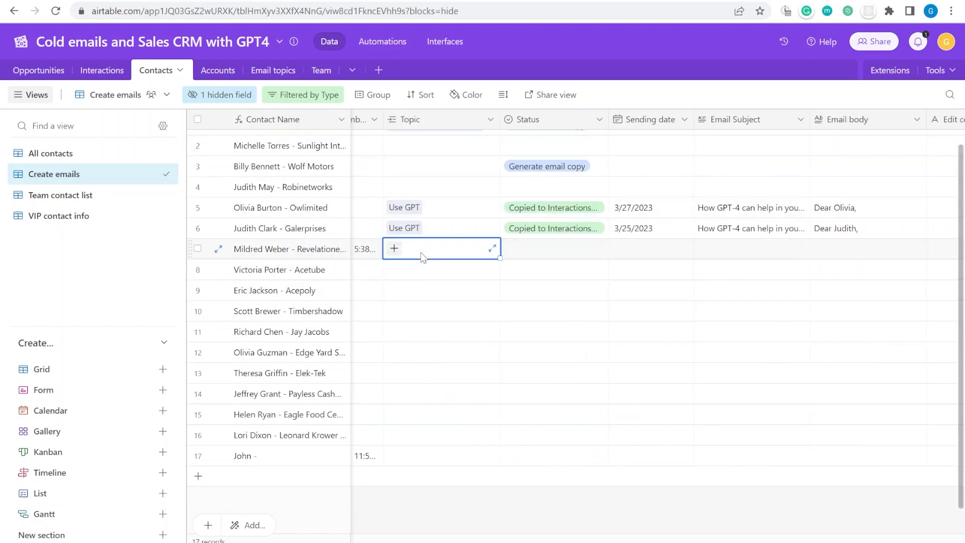
click(395, 250)
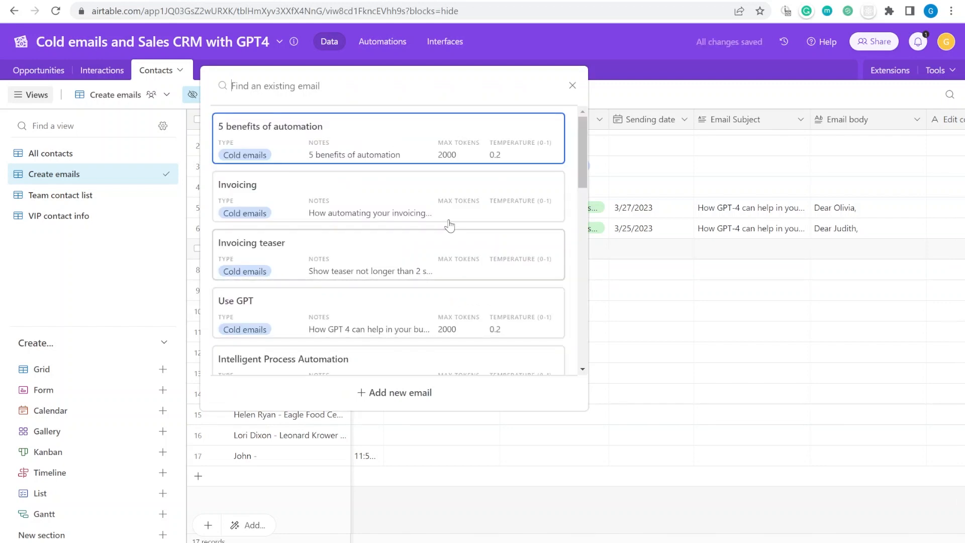
click(386, 217)
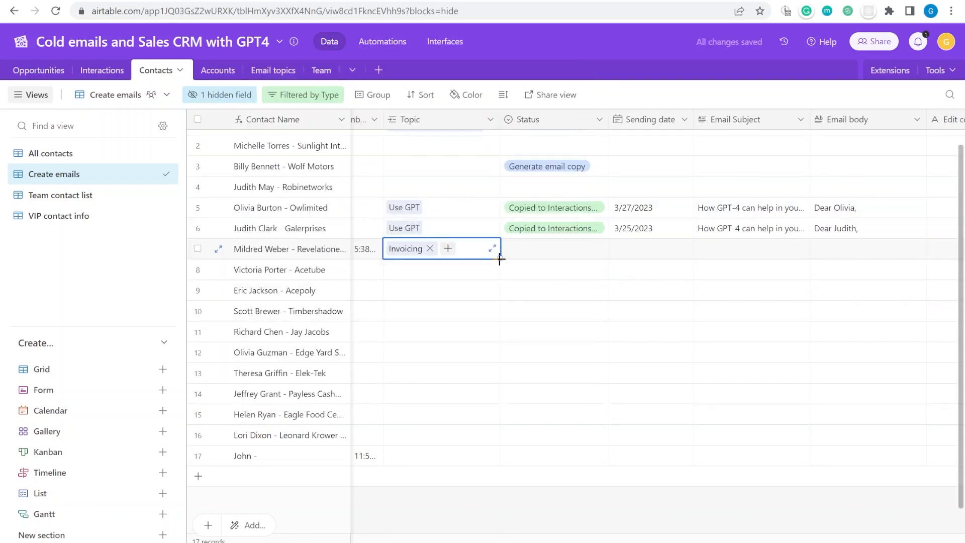
drag(499, 258, 556, 270)
click(555, 253)
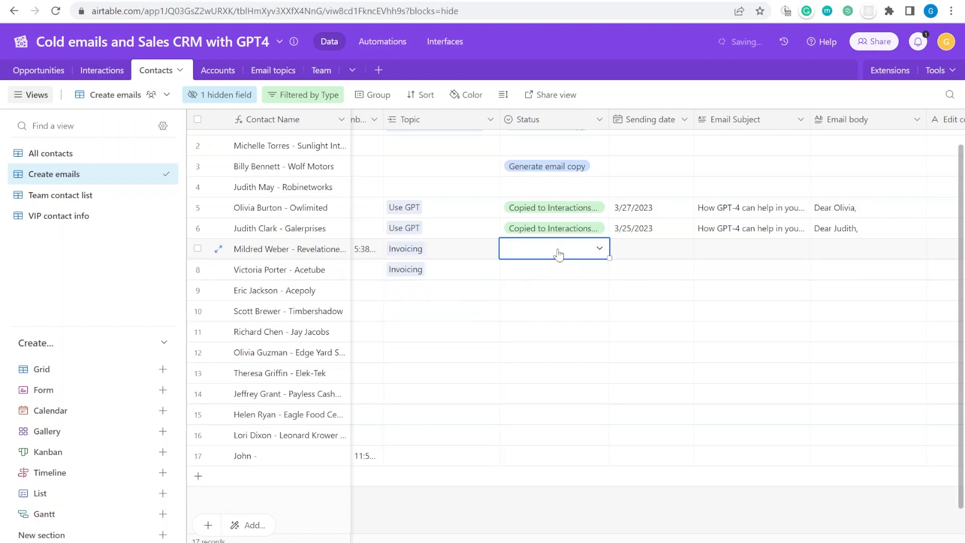
click(555, 253)
click(568, 317)
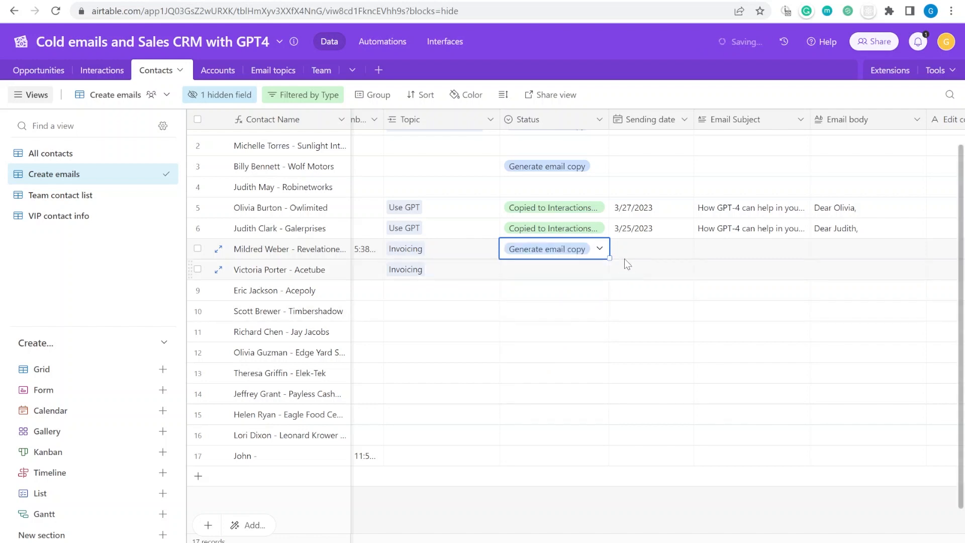
drag(609, 258, 584, 278)
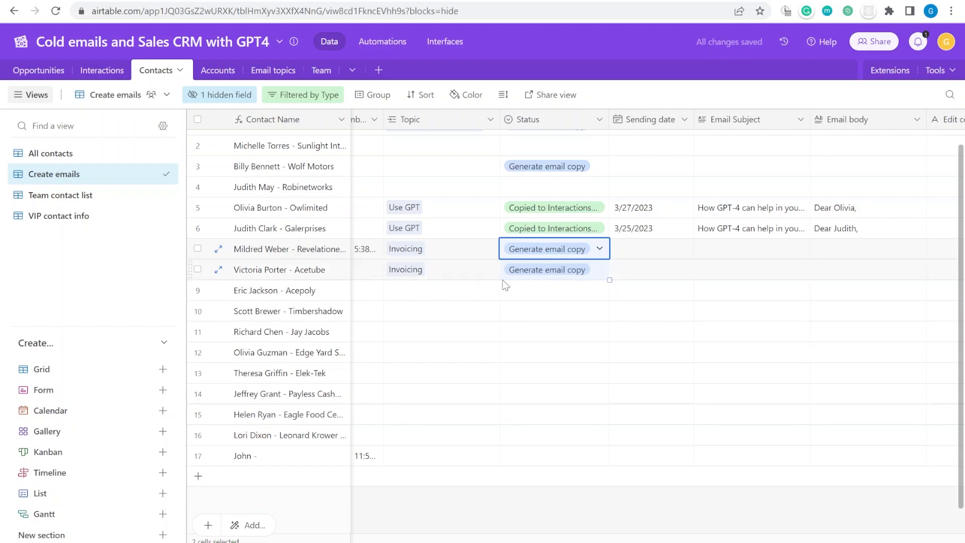
Inspect row 7's generated email and sending date, then go to the base's Automations.
click(447, 288)
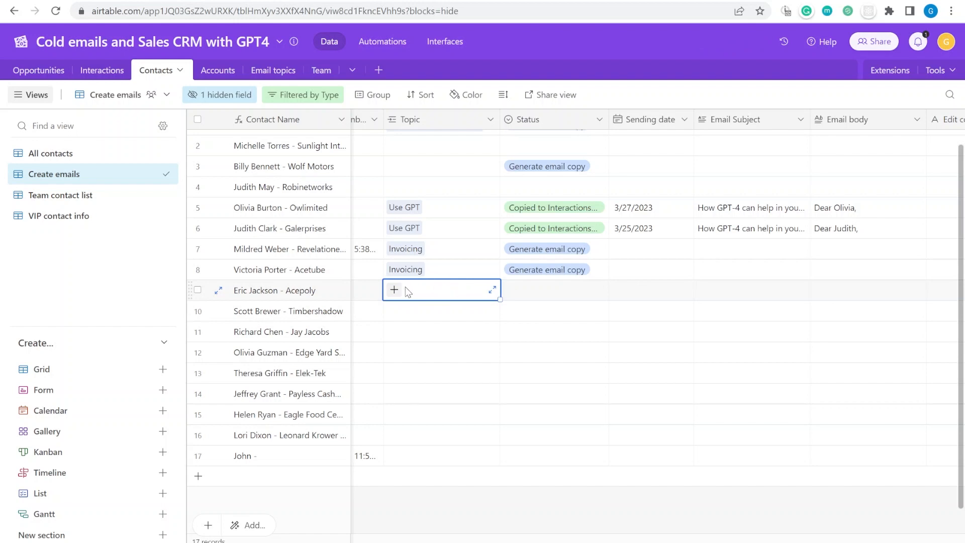
drag(464, 253, 591, 250)
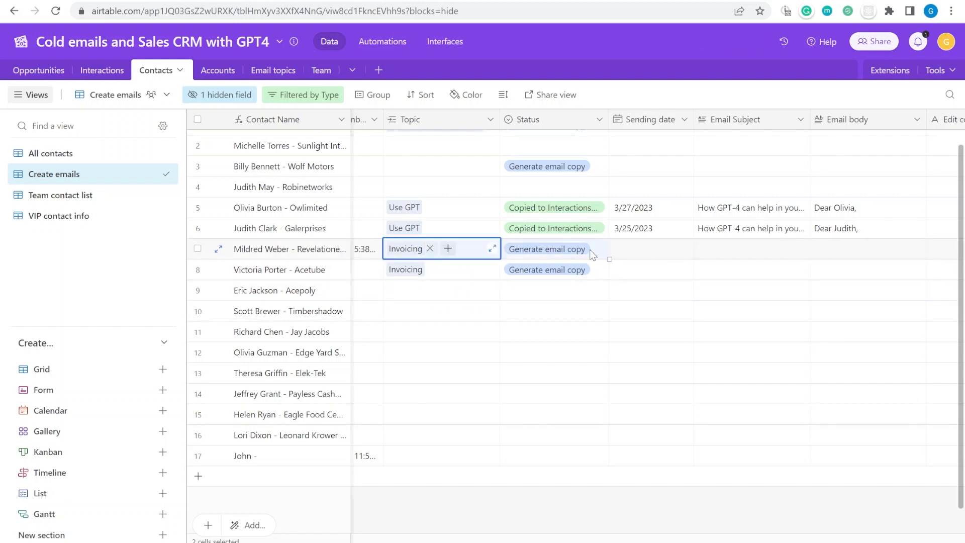
click(665, 247)
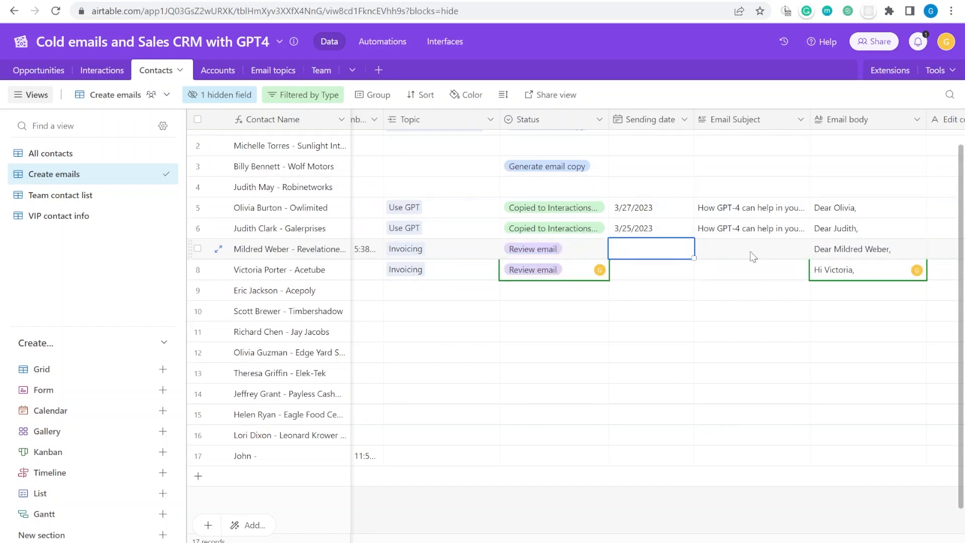
click(855, 255)
click(778, 232)
click(617, 246)
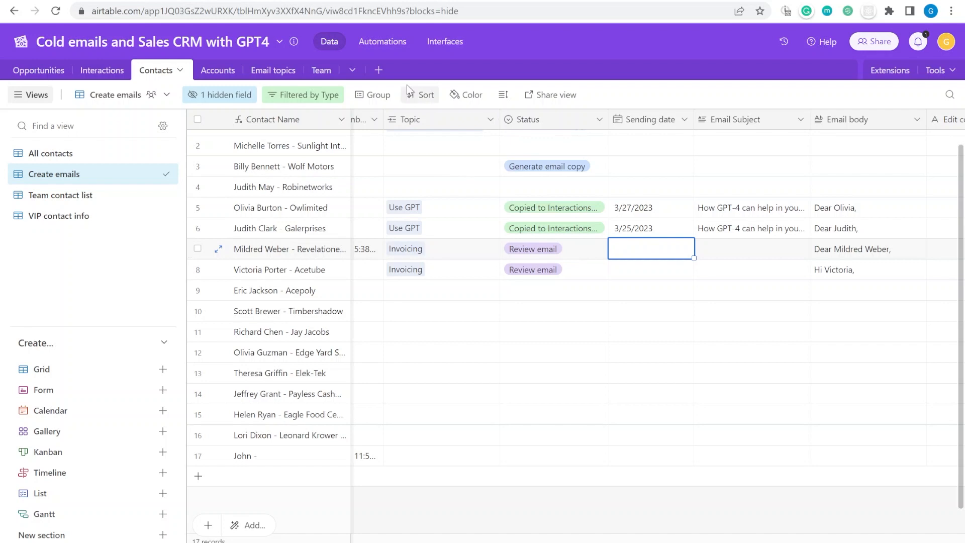
click(386, 44)
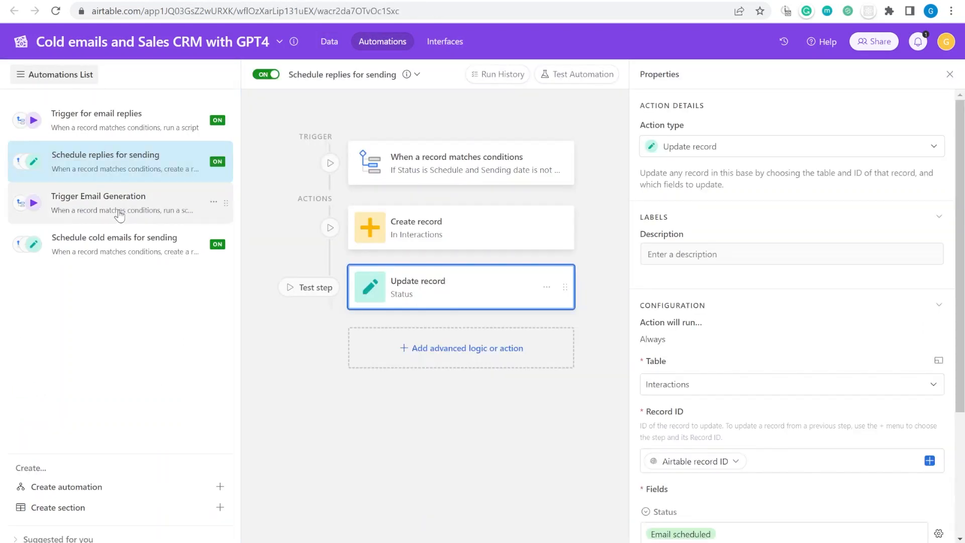
Open Trigger Email Generation and review its script's Make webhook address and recordId input.
click(119, 214)
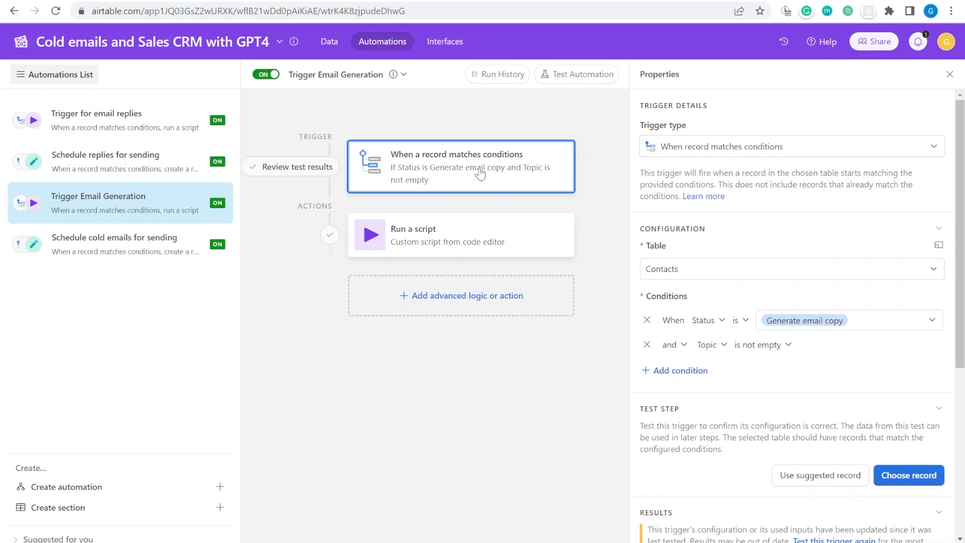
scroll(815, 171, down, 3)
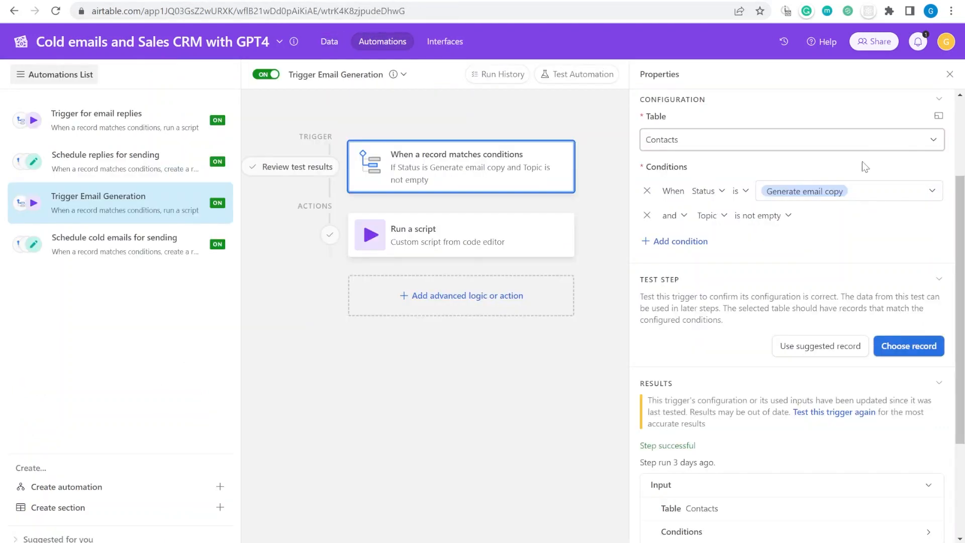
scroll(802, 207, down, 3)
click(465, 239)
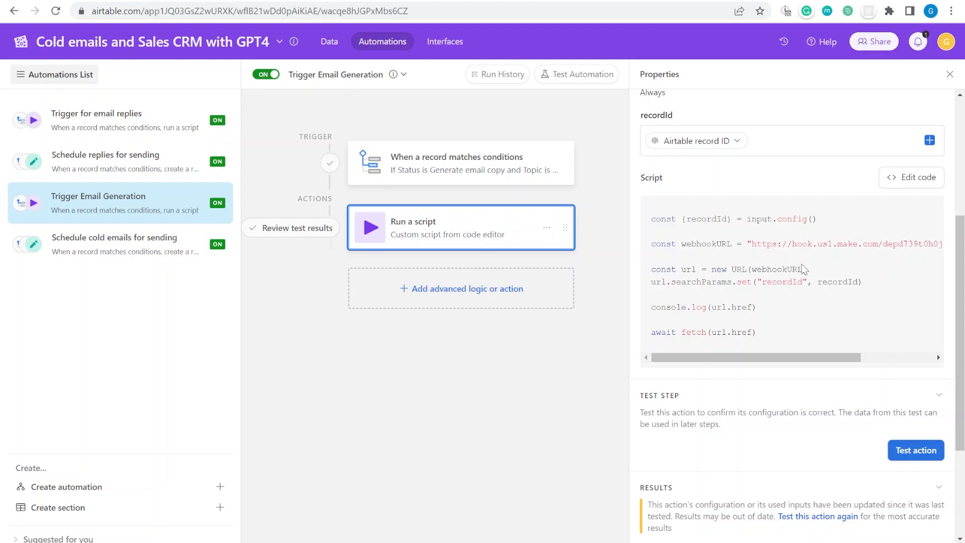
drag(755, 244, 838, 245)
drag(876, 283, 612, 282)
click(803, 262)
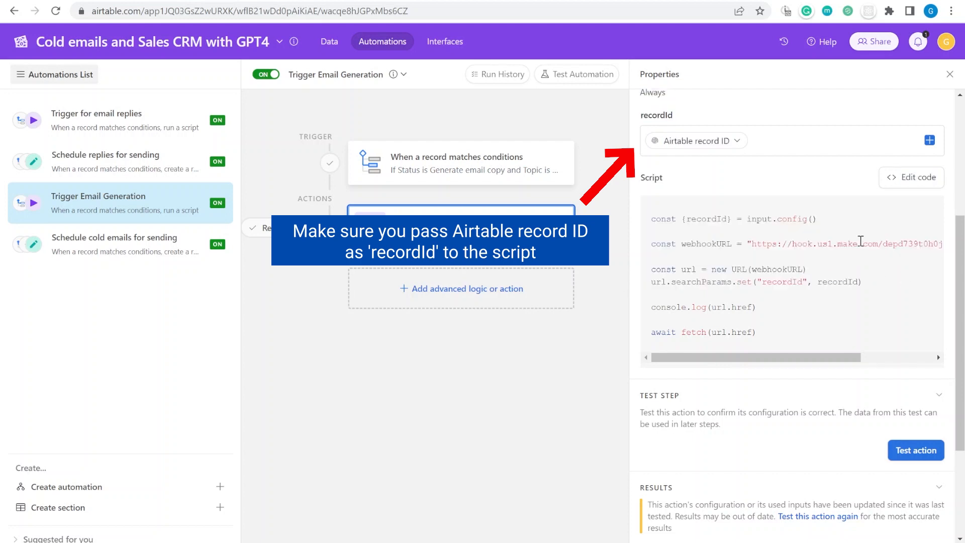
drag(783, 246, 849, 248)
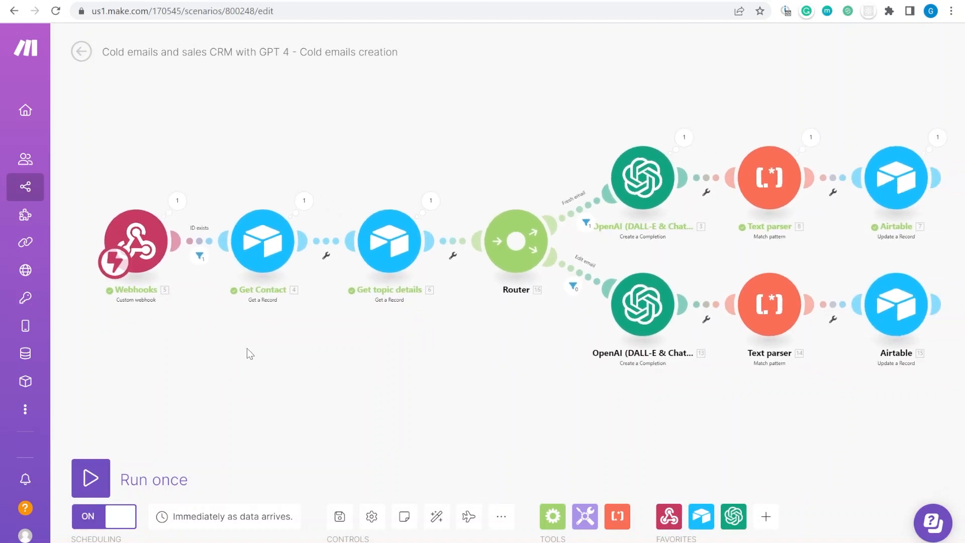
Copy the webhook address from the Cold emails creation scenario's Webhooks module.
click(146, 241)
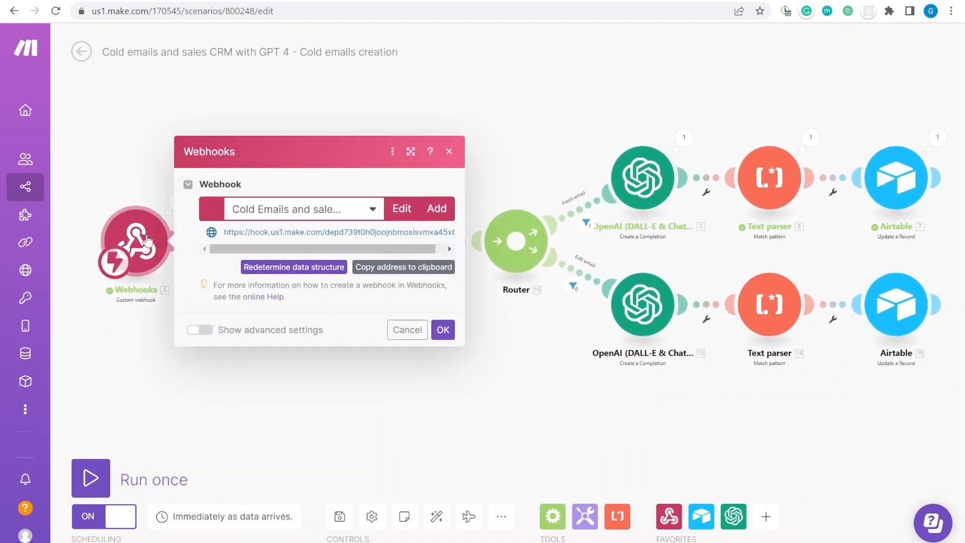
double_click(424, 232)
click(403, 267)
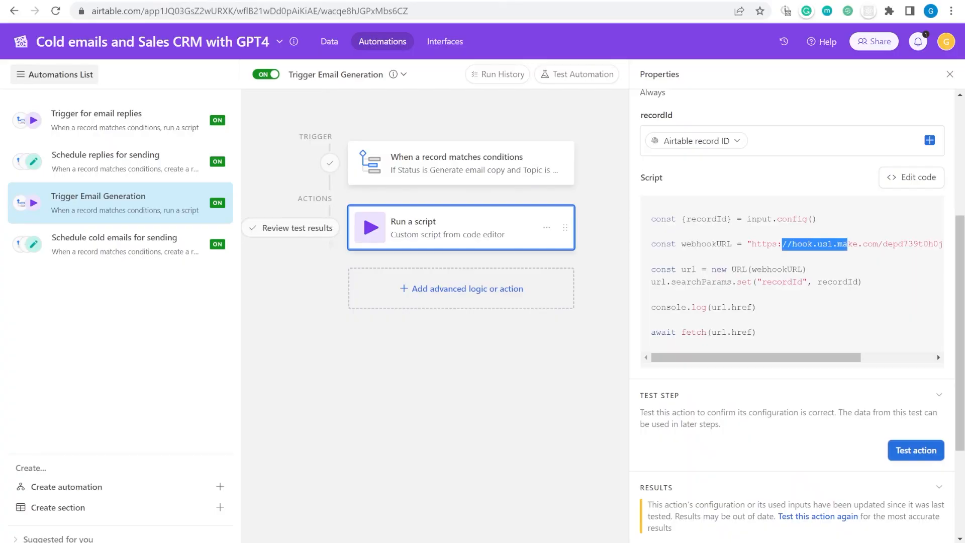
Replace the old webhookURL on line 4 with the pasted Make webhook address and close the editor.
click(746, 254)
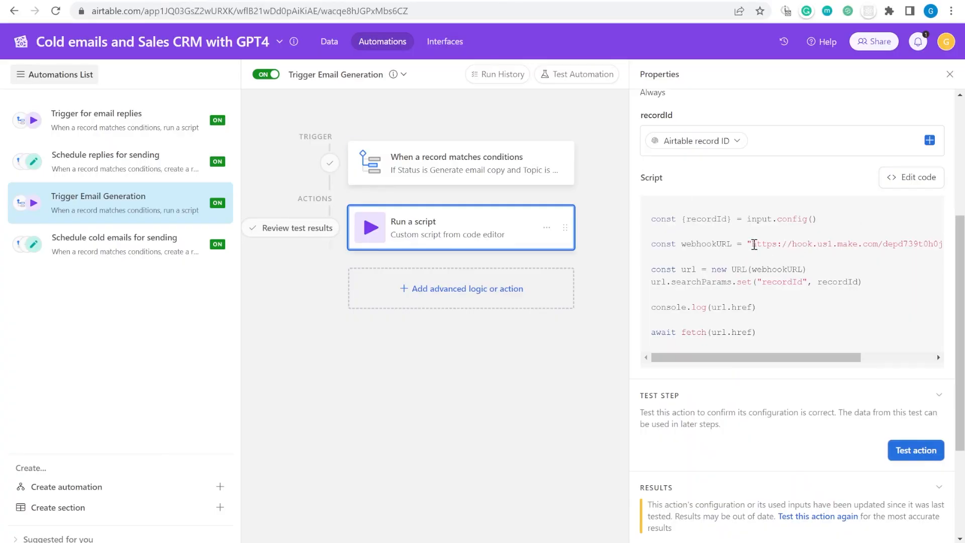
drag(754, 245, 963, 247)
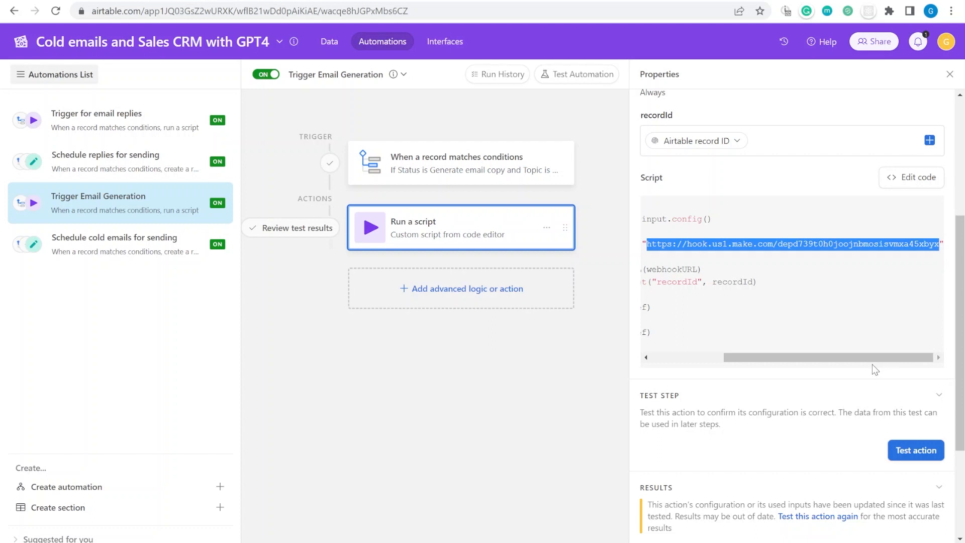
click(930, 175)
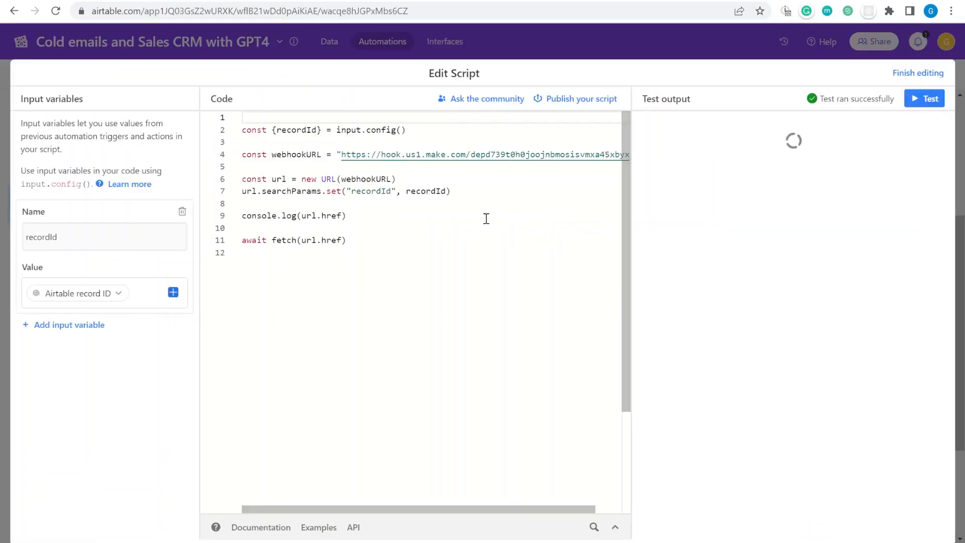
scroll(357, 158, right, 1)
drag(605, 156, 325, 156)
text(ht)
key(BackSpace)
key(ctrl+v)
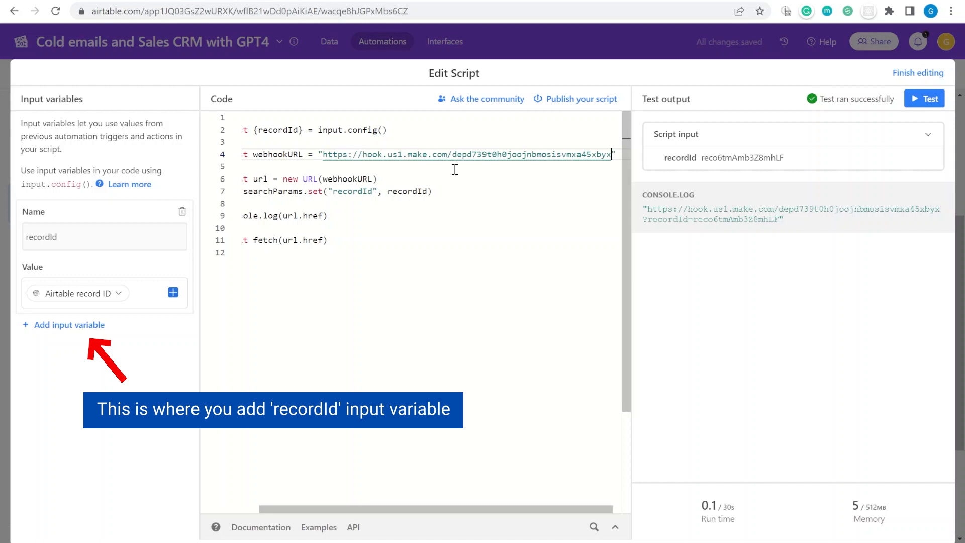
click(920, 74)
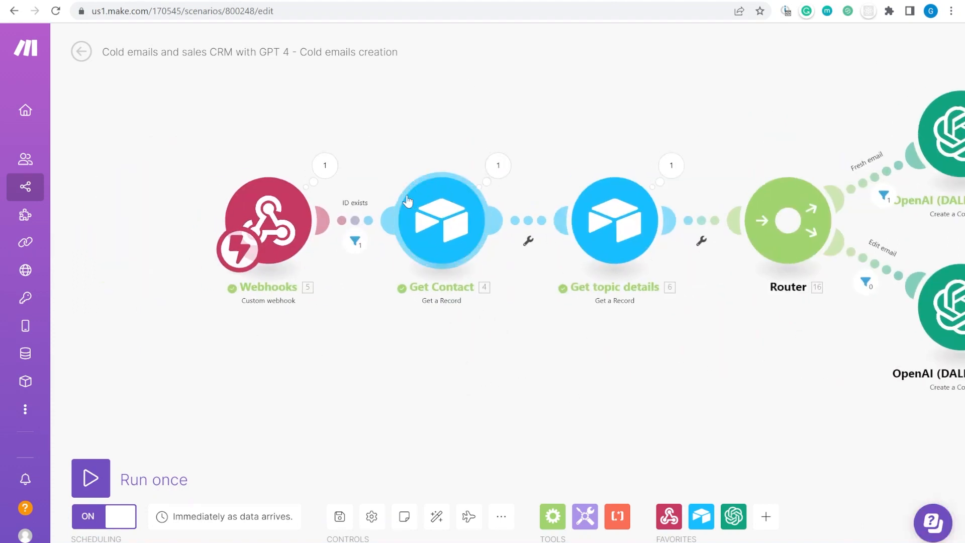
Review the ID exists filter and Get Contact module settings, leaving both unchanged.
click(380, 224)
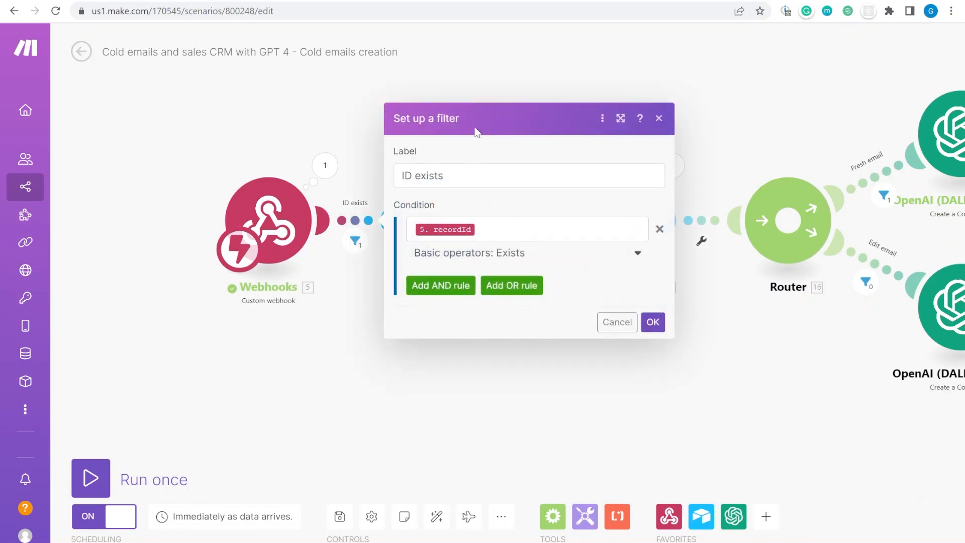
click(655, 322)
scroll(517, 357, up, 2)
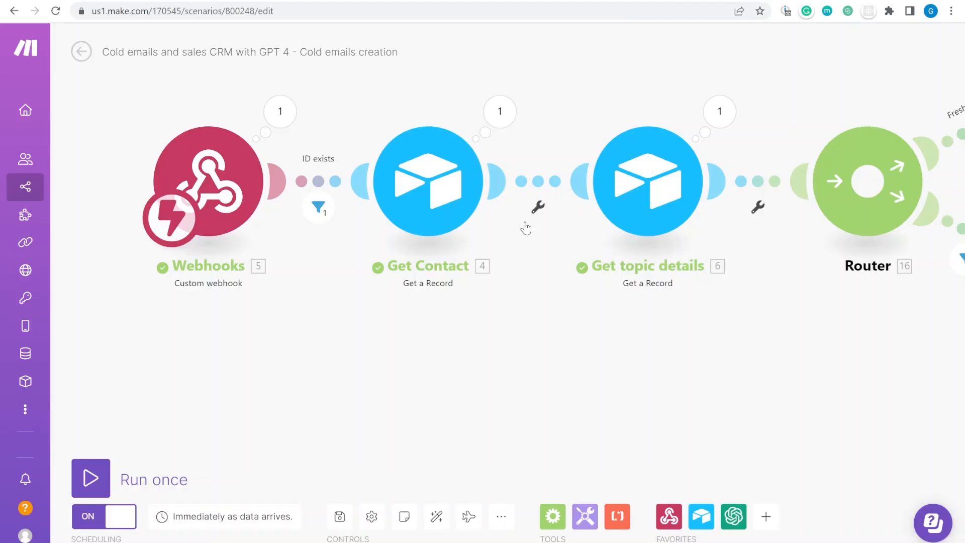
click(429, 186)
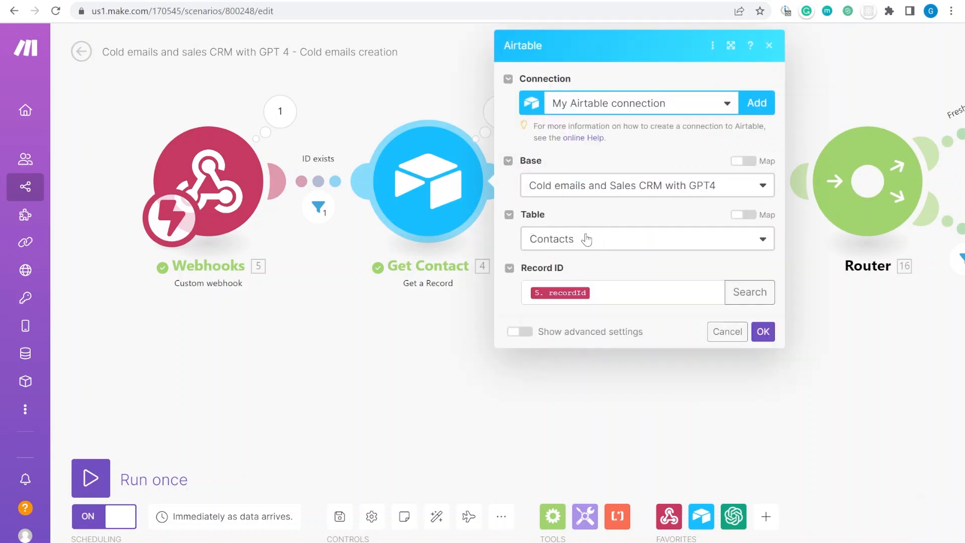
click(763, 331)
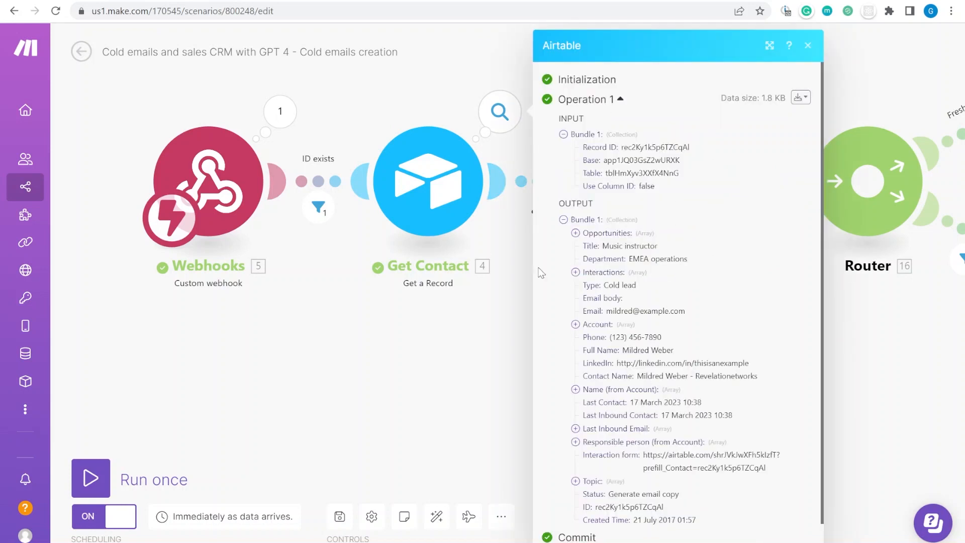
click(514, 353)
drag(729, 378, 531, 392)
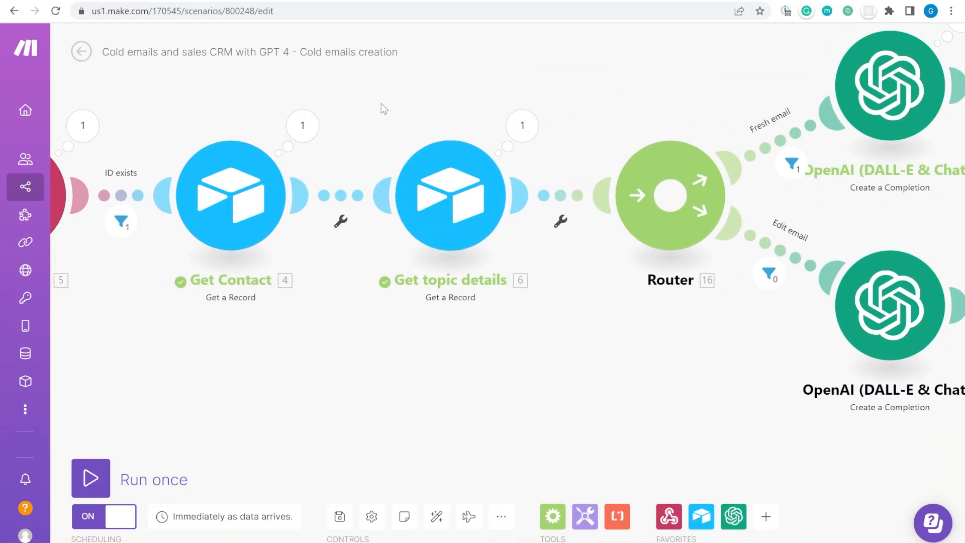
Map the contact's Topic[1] to Get topic details' Record ID and check it returns Invoicing.
click(487, 201)
click(667, 300)
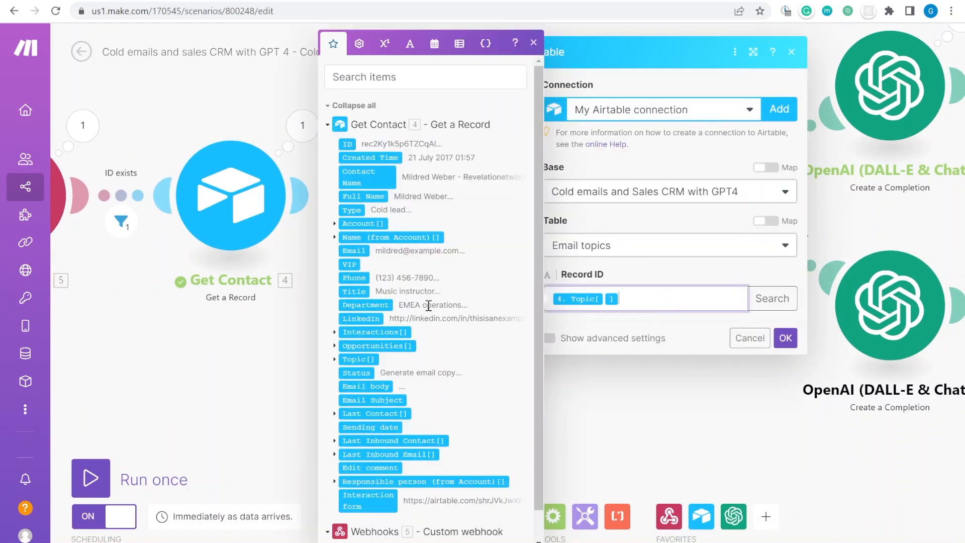
click(335, 359)
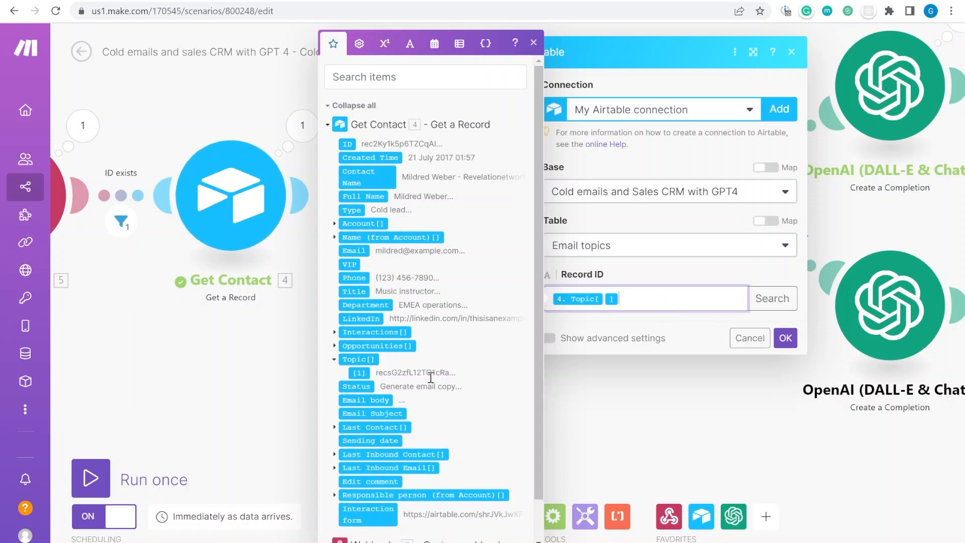
click(361, 372)
key(BackSpace)
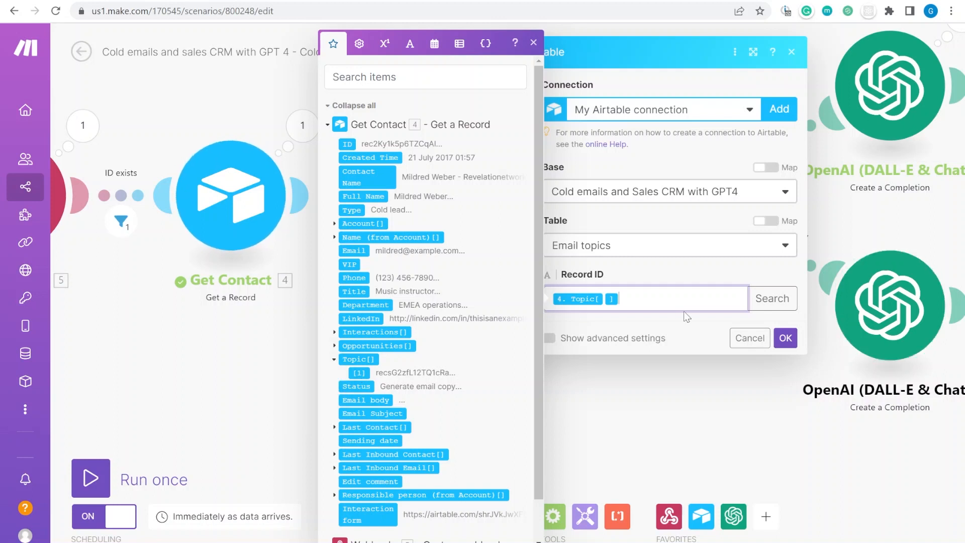
click(785, 338)
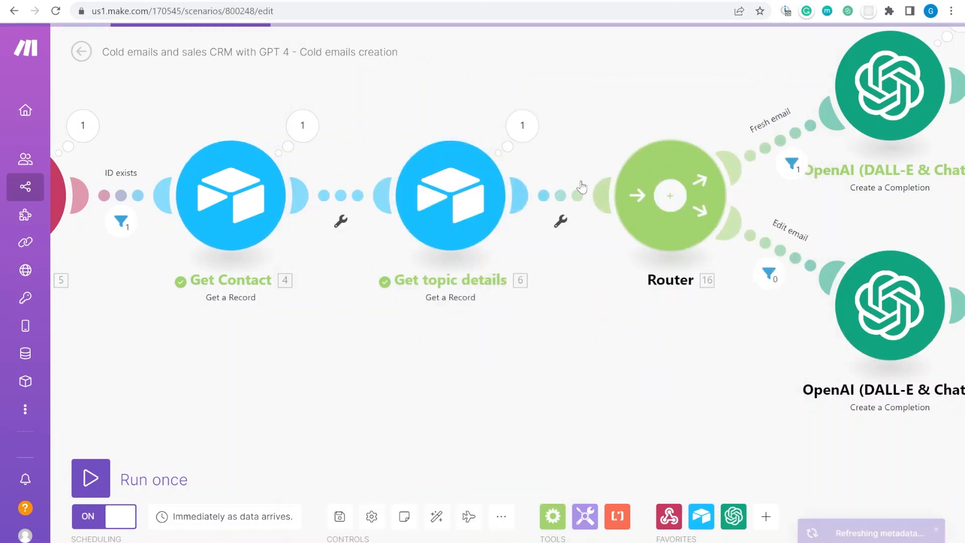
click(522, 127)
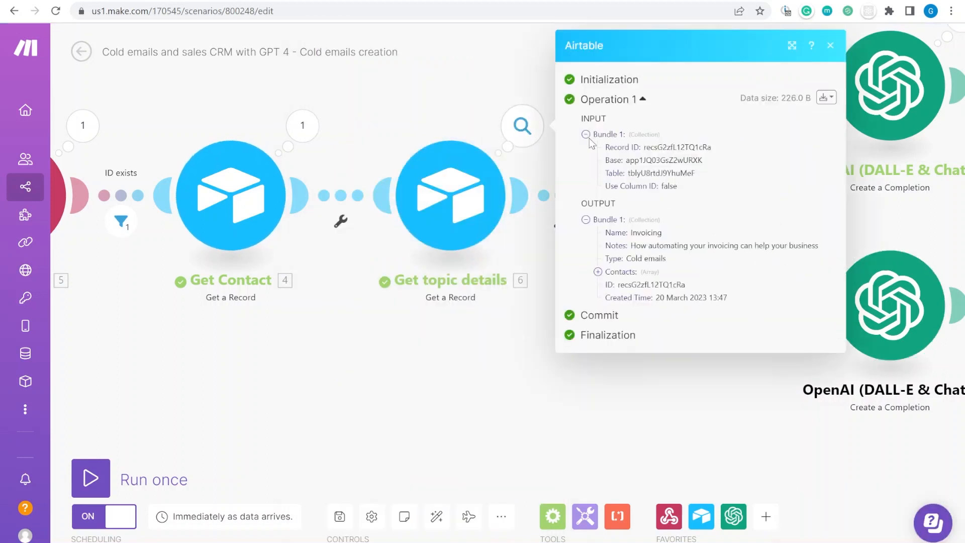
click(621, 272)
click(622, 271)
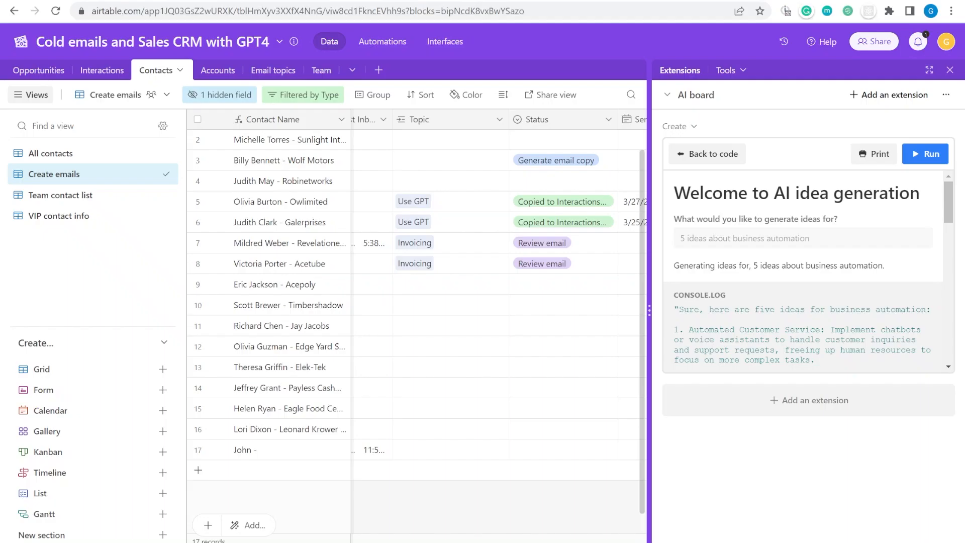
Fill Max Tokens 2000 and Temperature 0.2 into the empty Email topics rows.
click(288, 73)
click(950, 70)
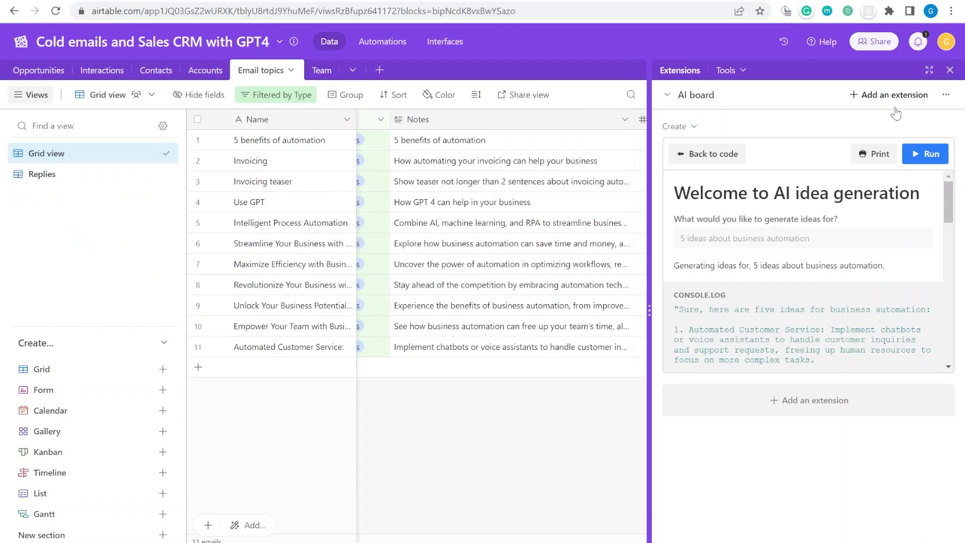
drag(624, 303, 899, 302)
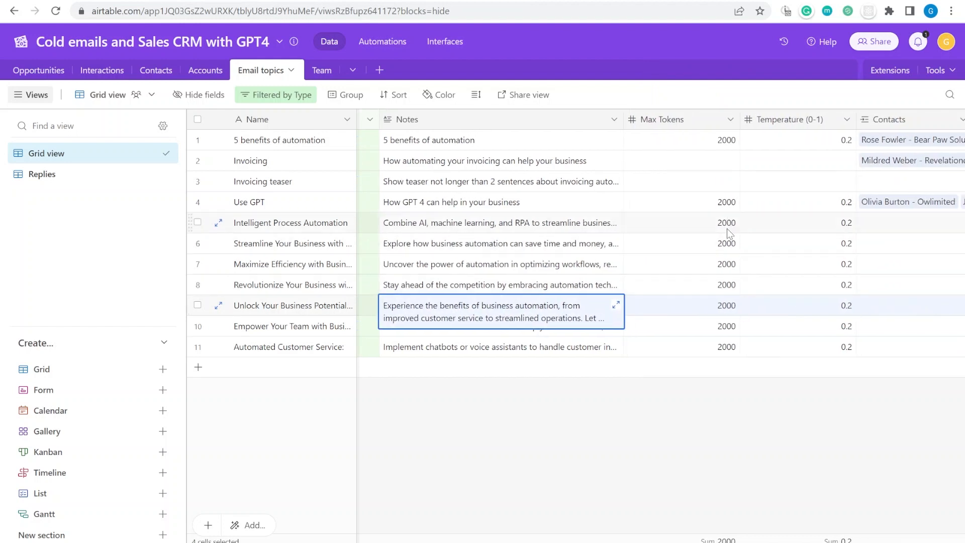
drag(689, 246, 682, 291)
drag(704, 209, 840, 159)
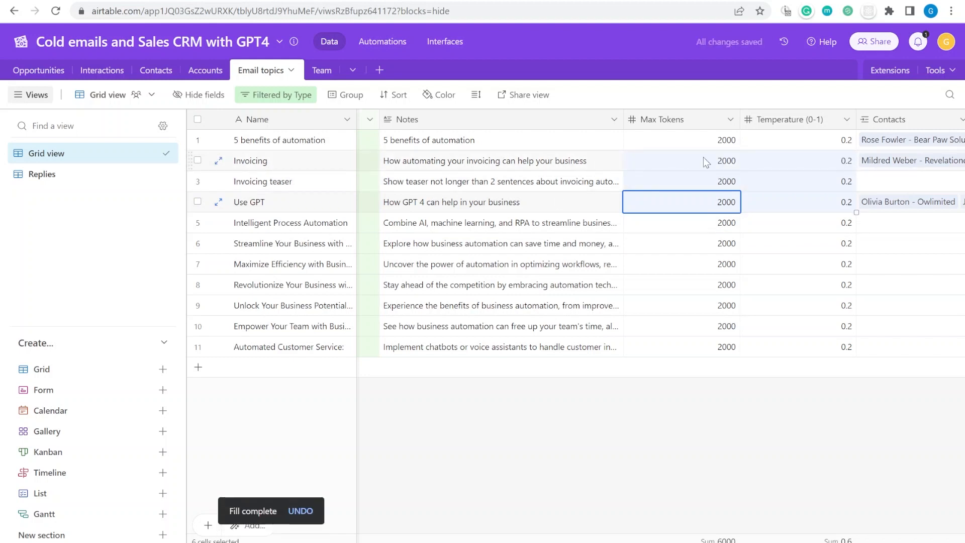
click(704, 159)
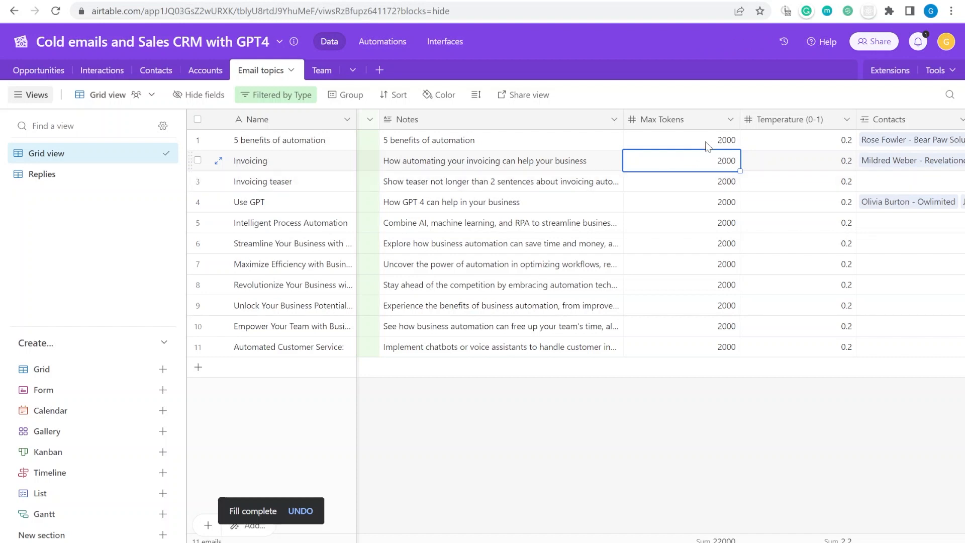
Check the Max Tokens and Temperature values for Invoicing and the other filled topics.
click(690, 182)
click(689, 163)
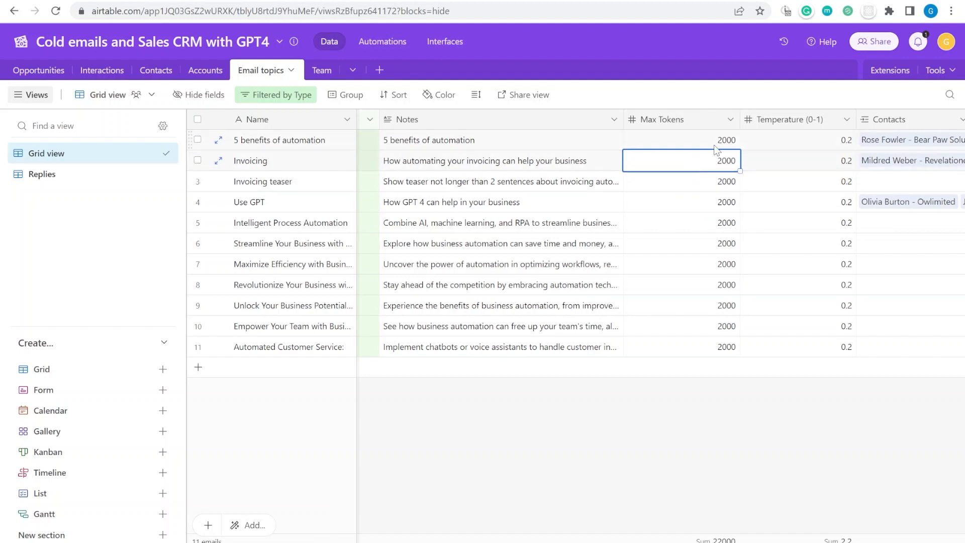
click(807, 167)
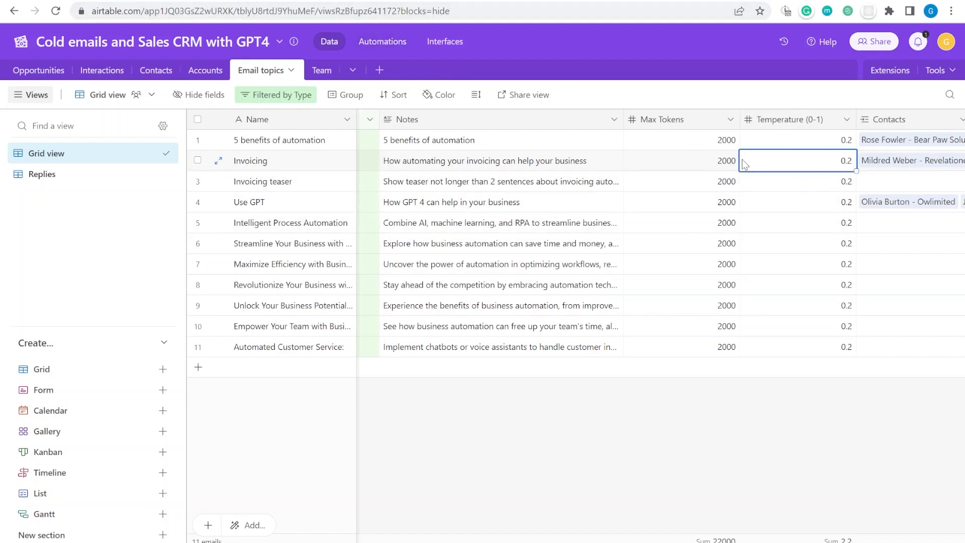
click(778, 185)
click(789, 229)
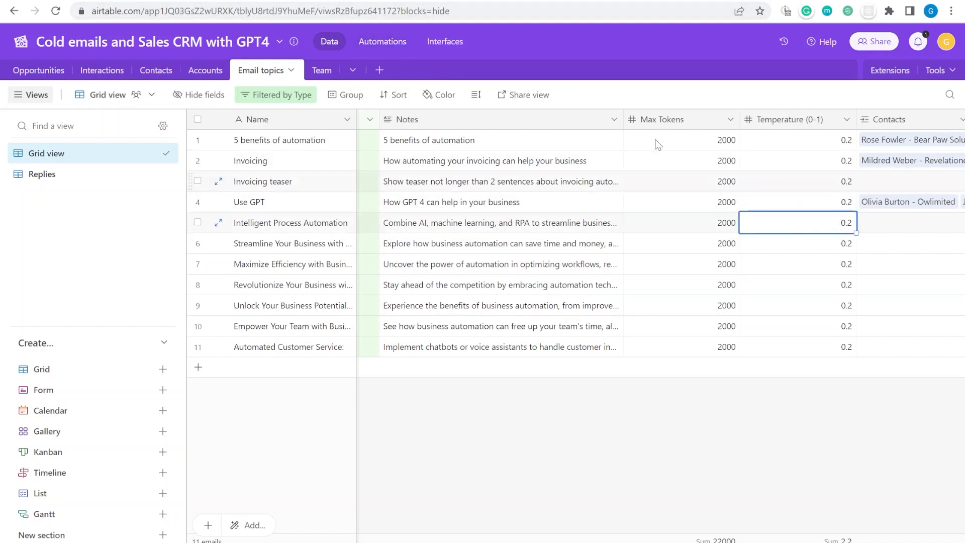
Return to the Make scenario and bring the router's Fresh email and Edit email branches into view.
click(518, 0)
click(522, 126)
drag(669, 110, 437, 173)
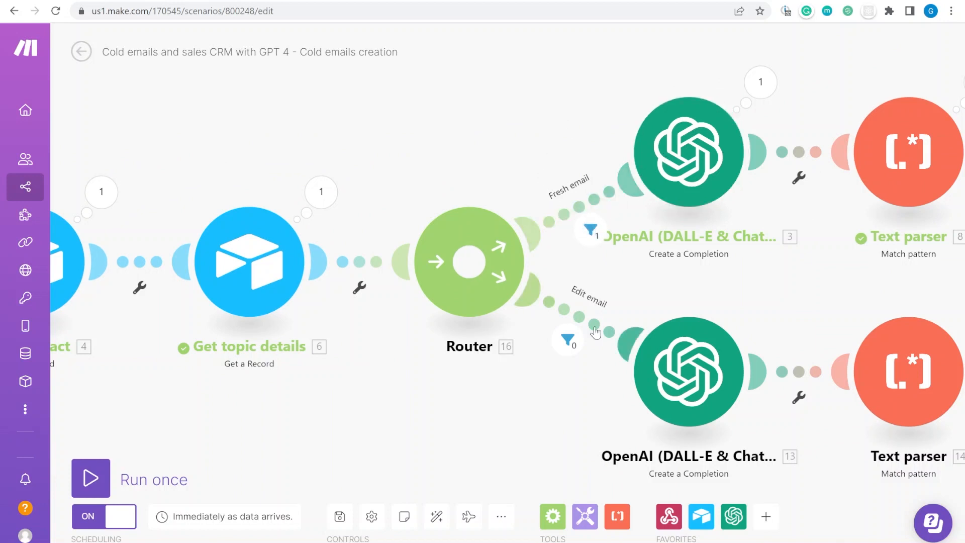
Review the Fresh email route filter against the contact's empty Edit comment field.
drag(578, 132, 513, 147)
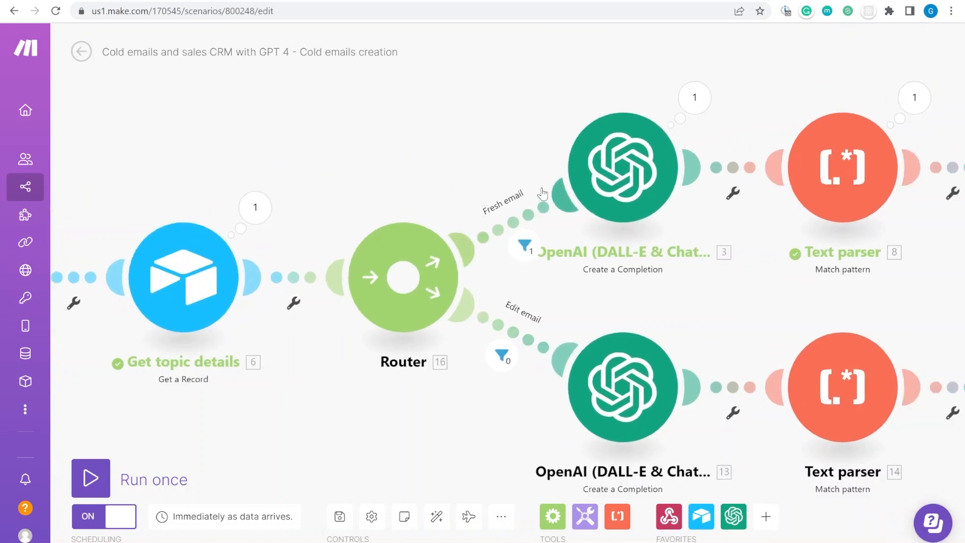
click(506, 223)
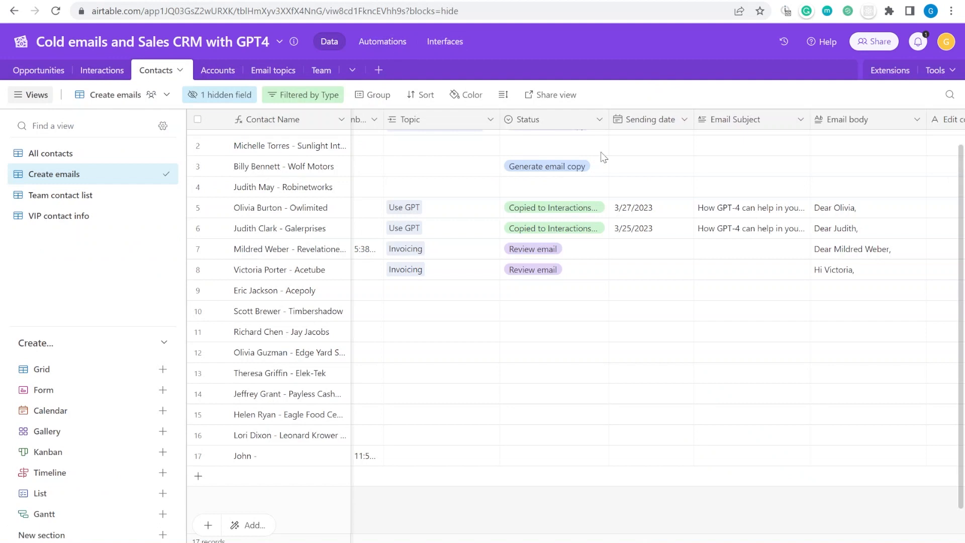
drag(805, 228, 908, 222)
click(830, 229)
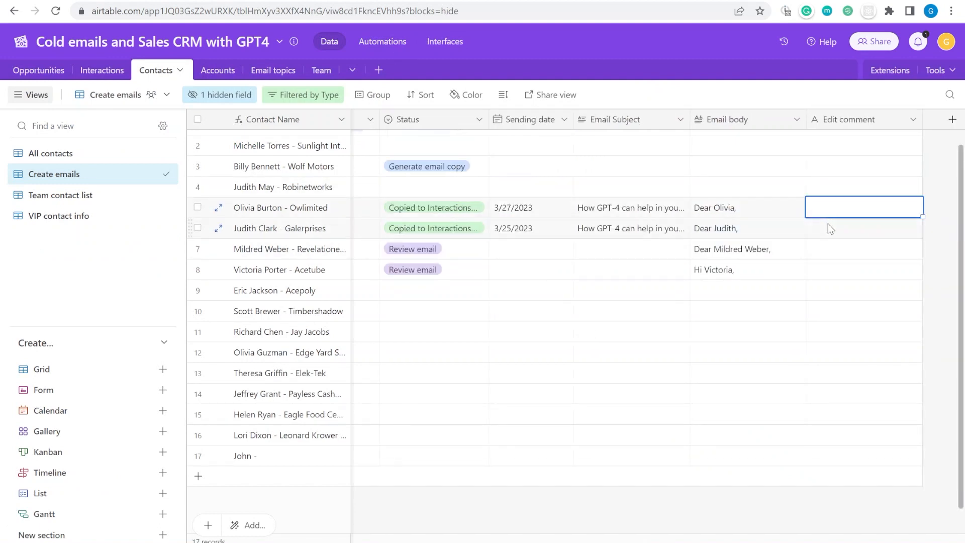
click(741, 234)
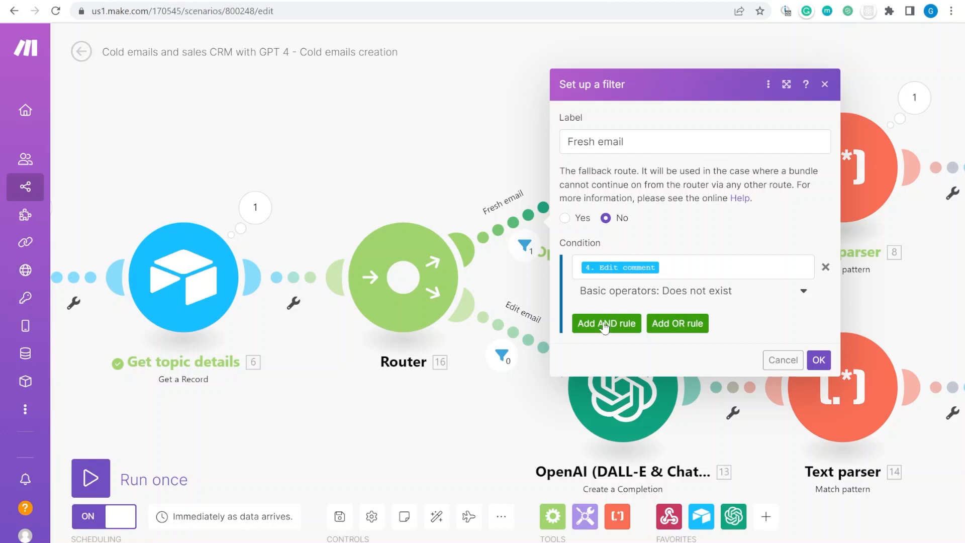
click(819, 360)
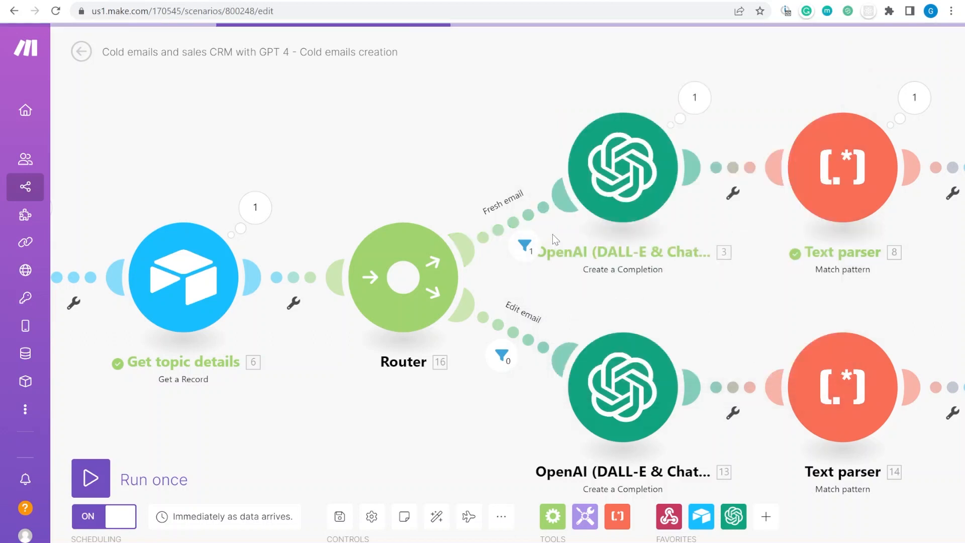
Check the fresh-email OpenAI module's model, keeping gpt-3.5-turbo.
click(618, 171)
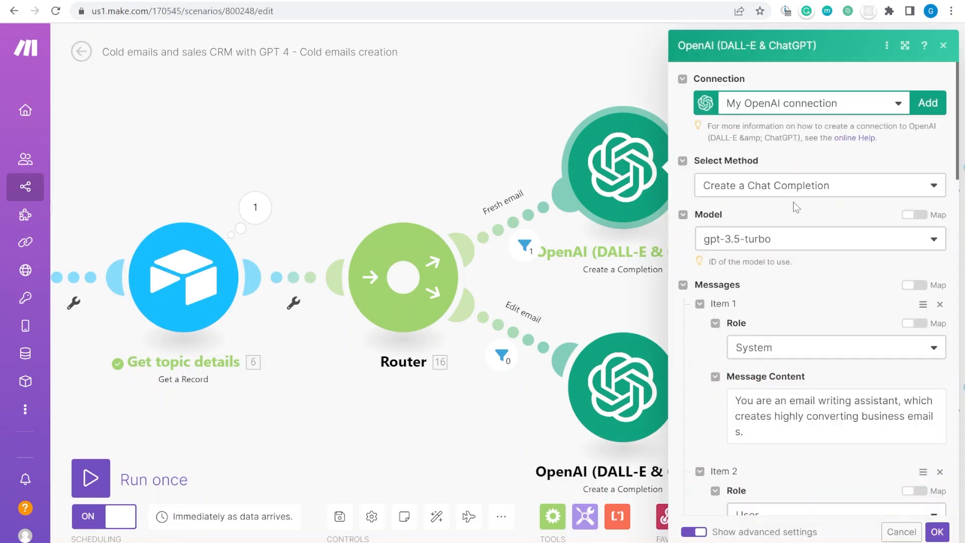
scroll(763, 265, down, 1)
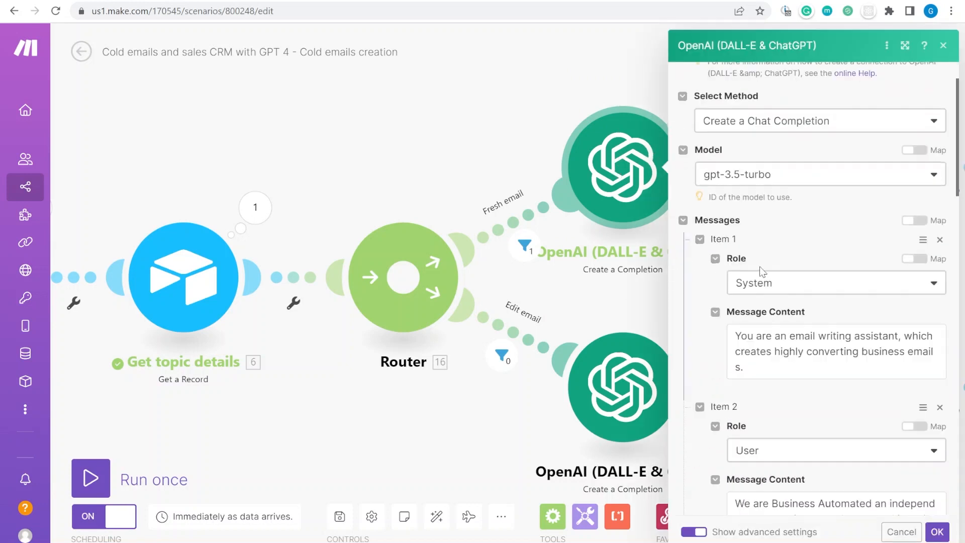
click(741, 181)
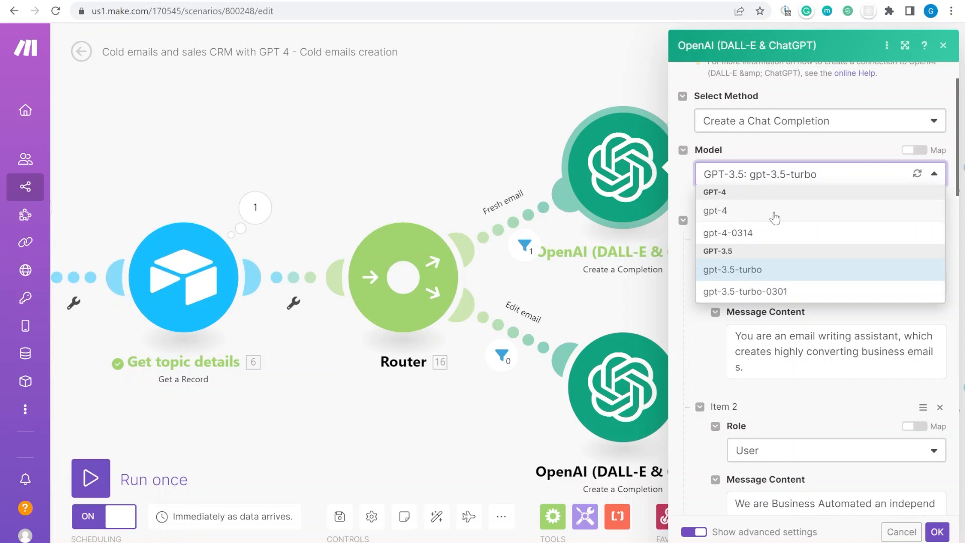
click(702, 152)
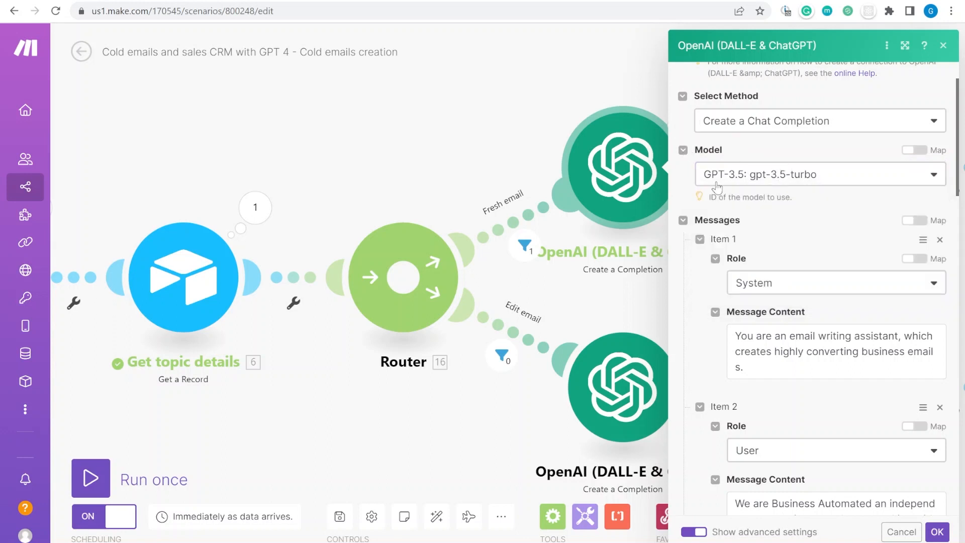
scroll(829, 271, down, 3)
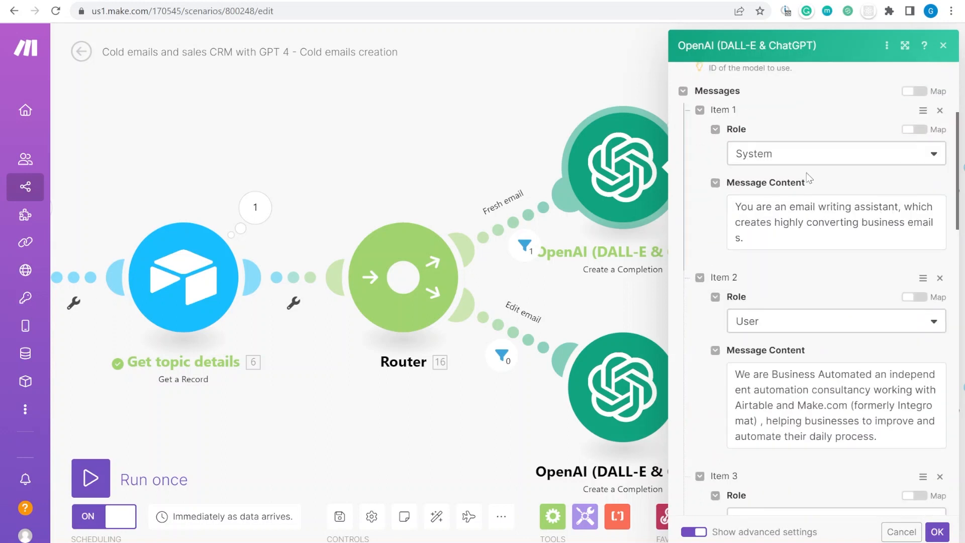
scroll(845, 176, down, 1)
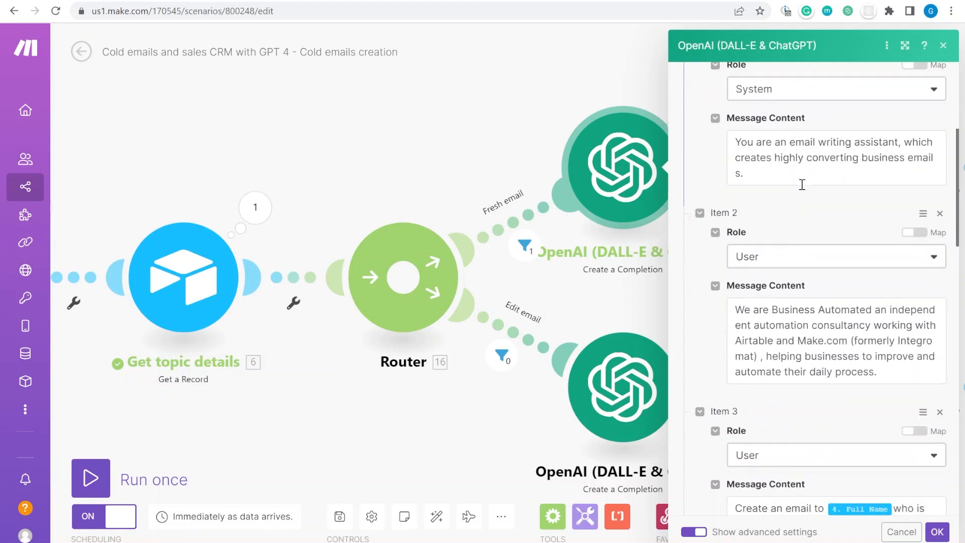
drag(772, 176, 734, 150)
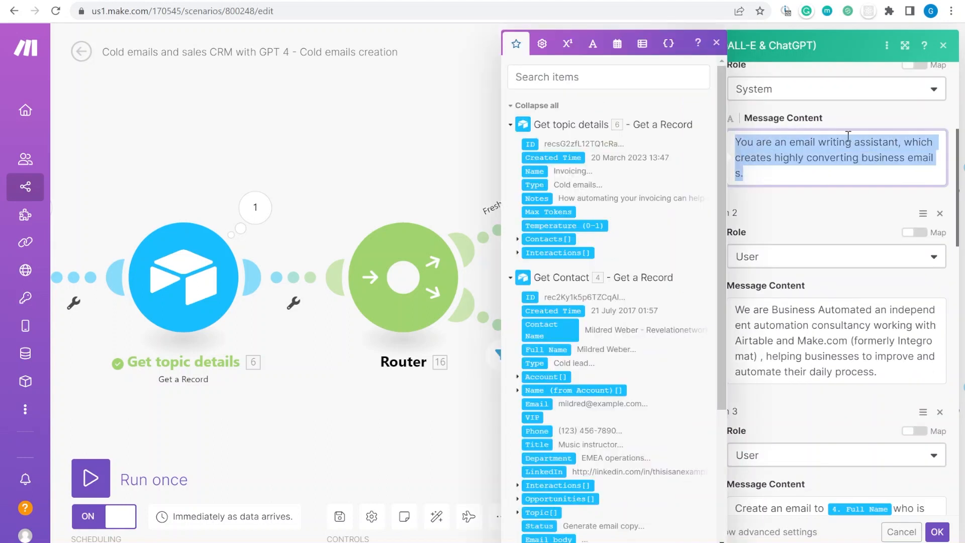
Review the system, company description and Create an email prompts without changing them.
click(874, 156)
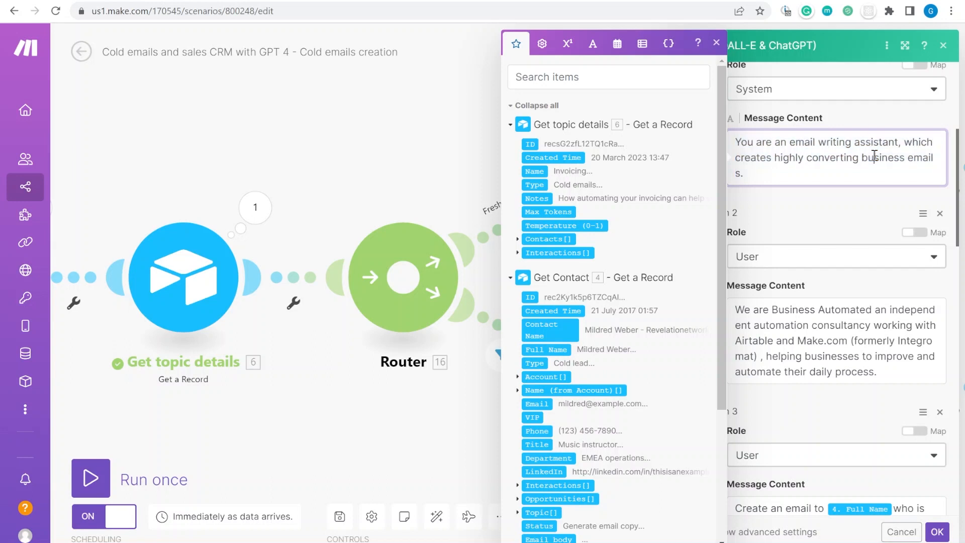
drag(768, 157, 872, 159)
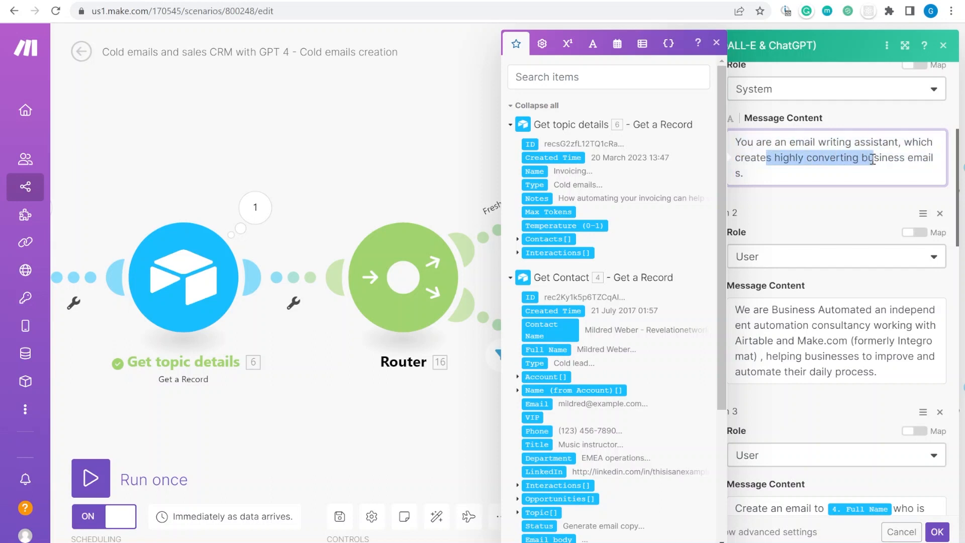
click(762, 208)
scroll(772, 201, down, 3)
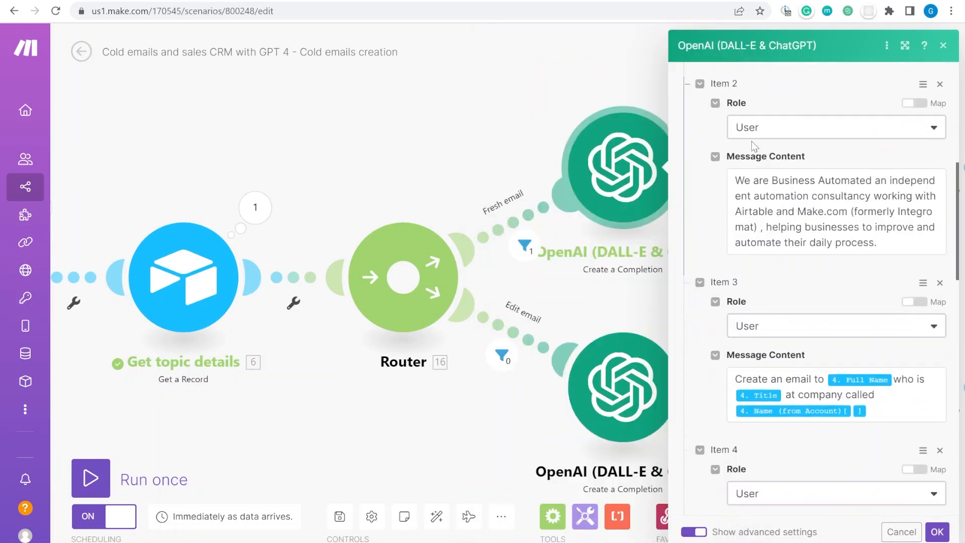
drag(900, 240, 715, 179)
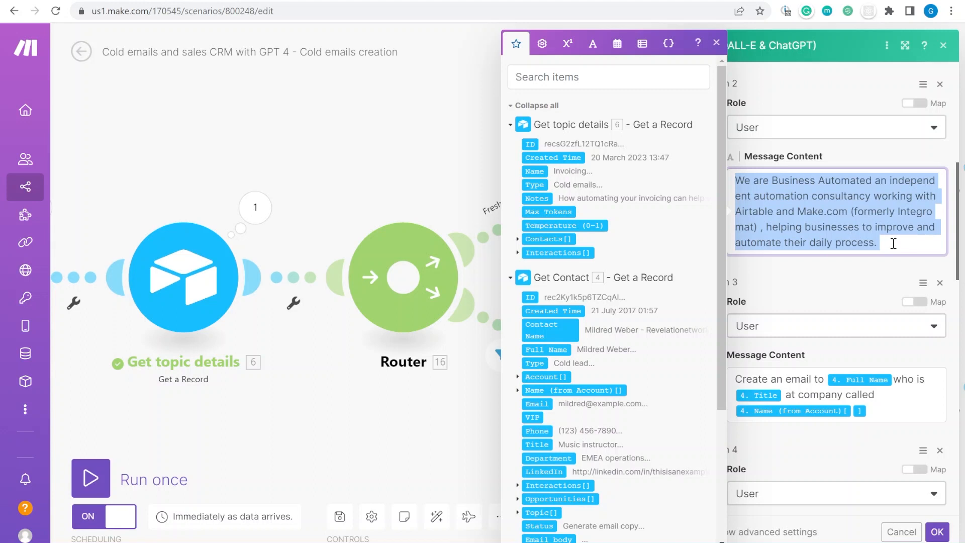
click(835, 210)
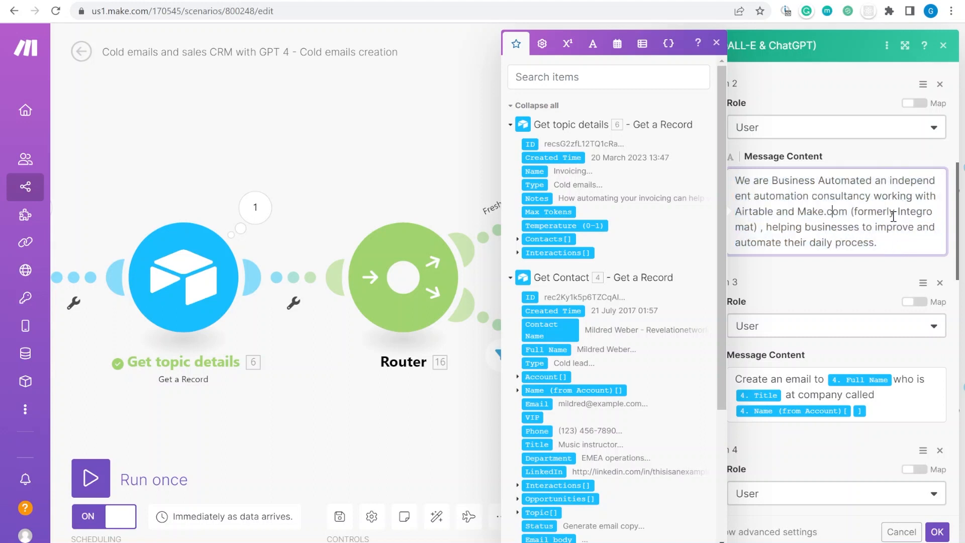
scroll(826, 268, down, 3)
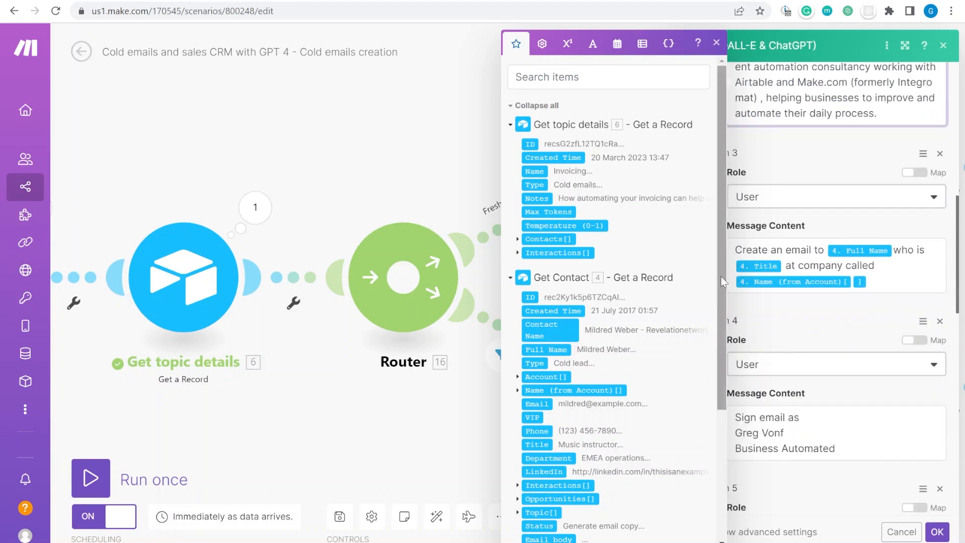
drag(746, 250, 769, 250)
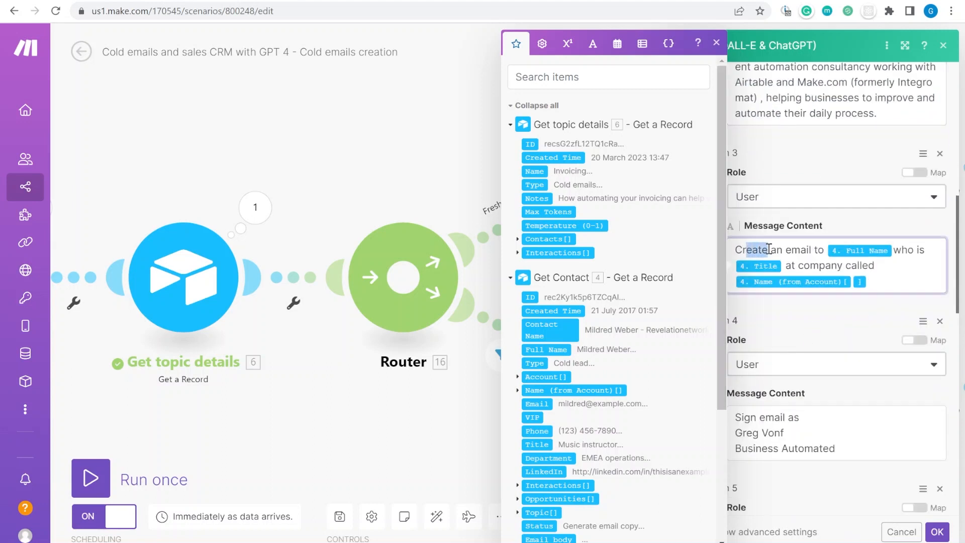
click(805, 252)
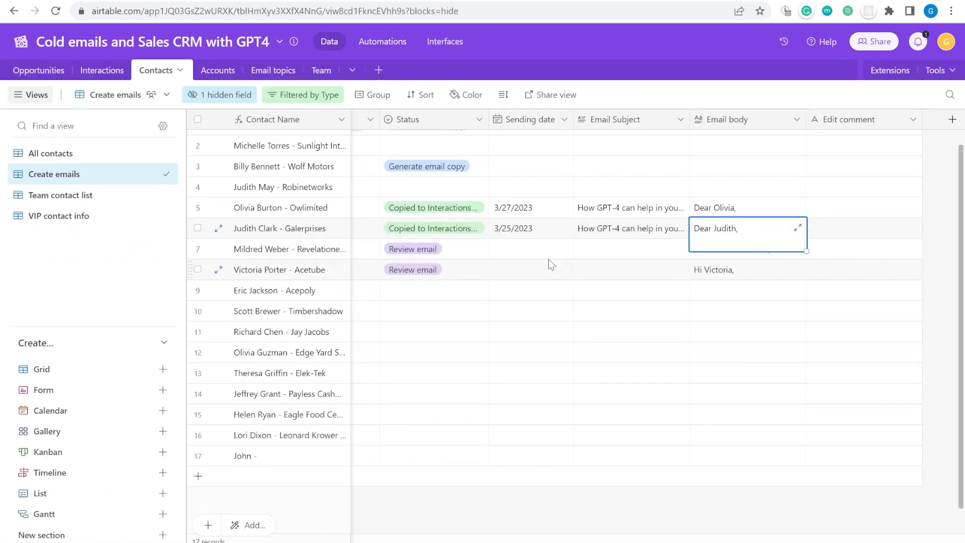
Browse contact cells in rows 7–8, including row 7's Department, without edits, then return to Make.
drag(548, 262, 367, 248)
drag(297, 260, 95, 272)
click(653, 249)
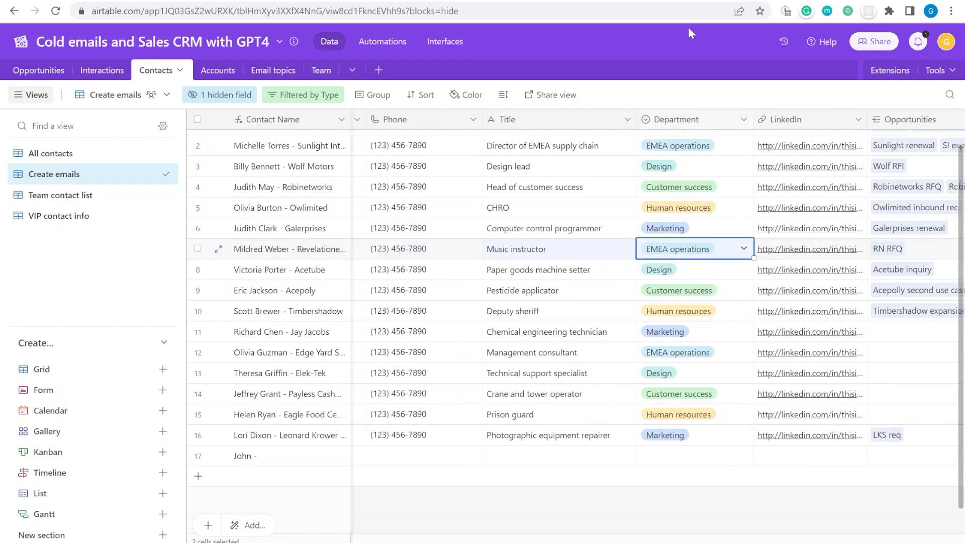
click(587, 1)
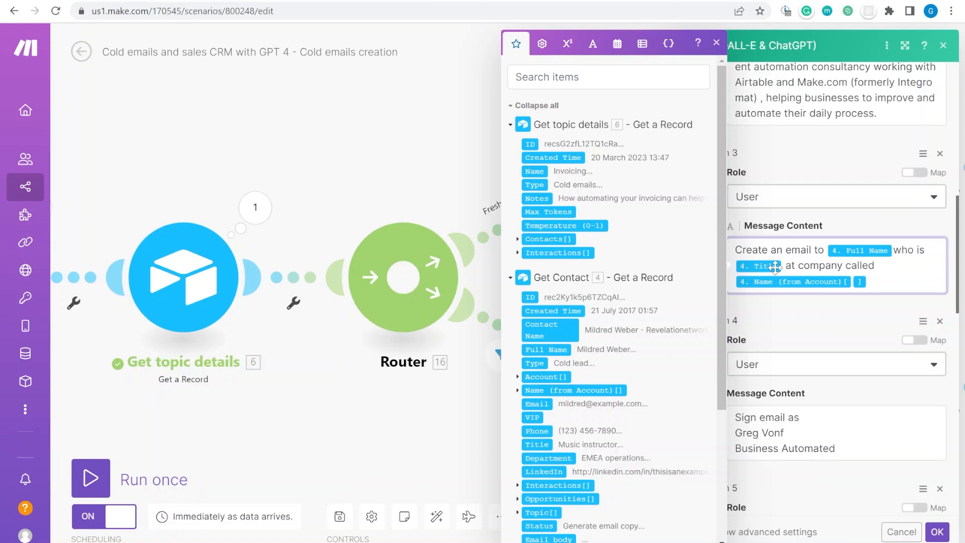
Review message 4's 'Sign email as' lines and message 5's Write an email about Notes prompt.
scroll(854, 291, down, 1)
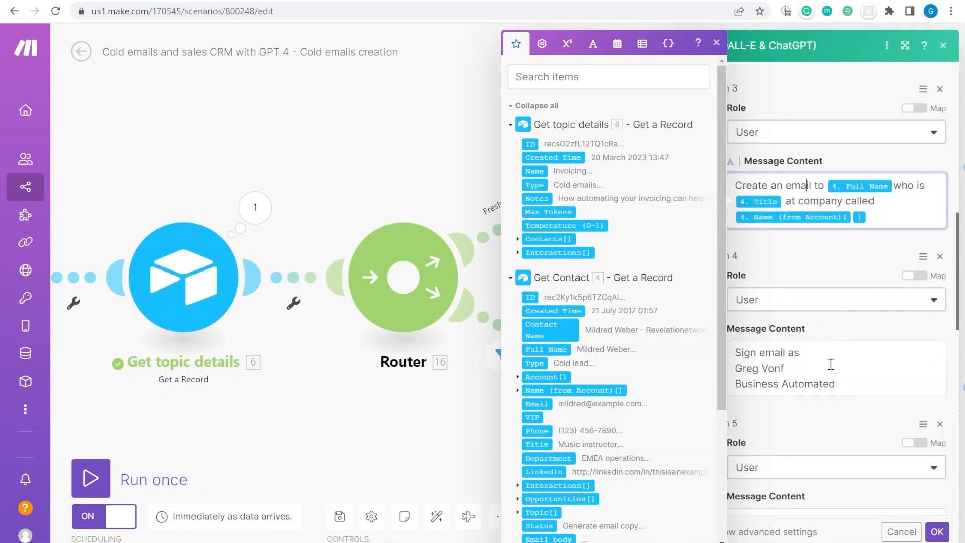
drag(844, 384, 725, 356)
click(768, 370)
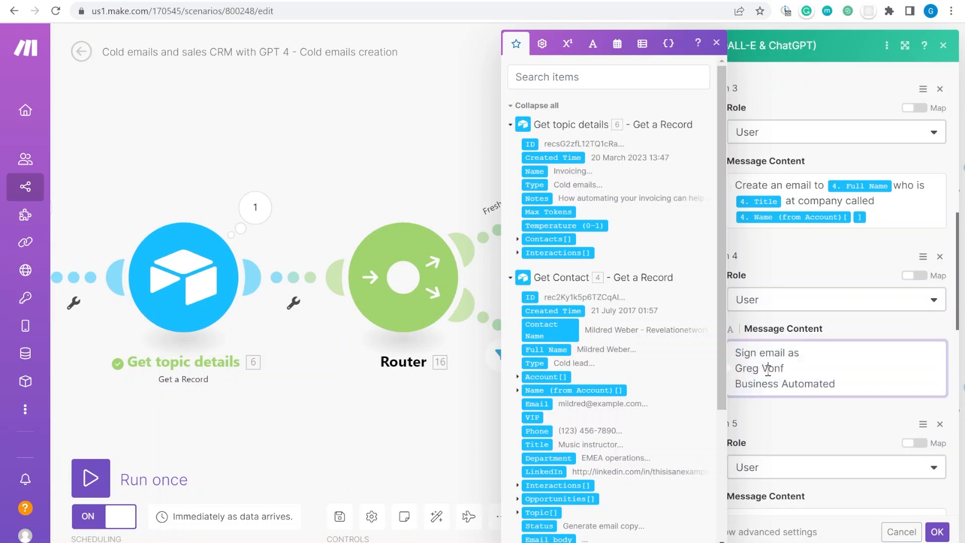
drag(858, 387, 713, 359)
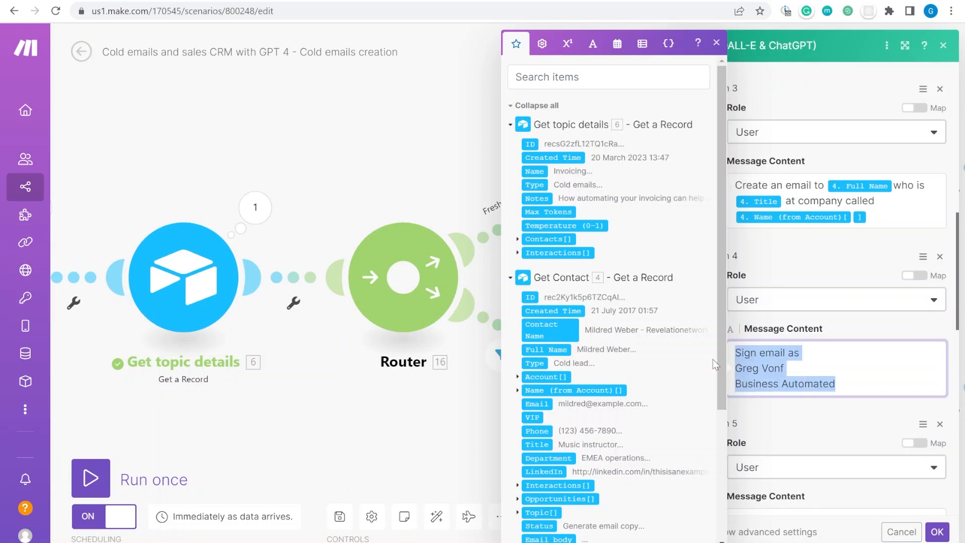
scroll(862, 382, down, 1)
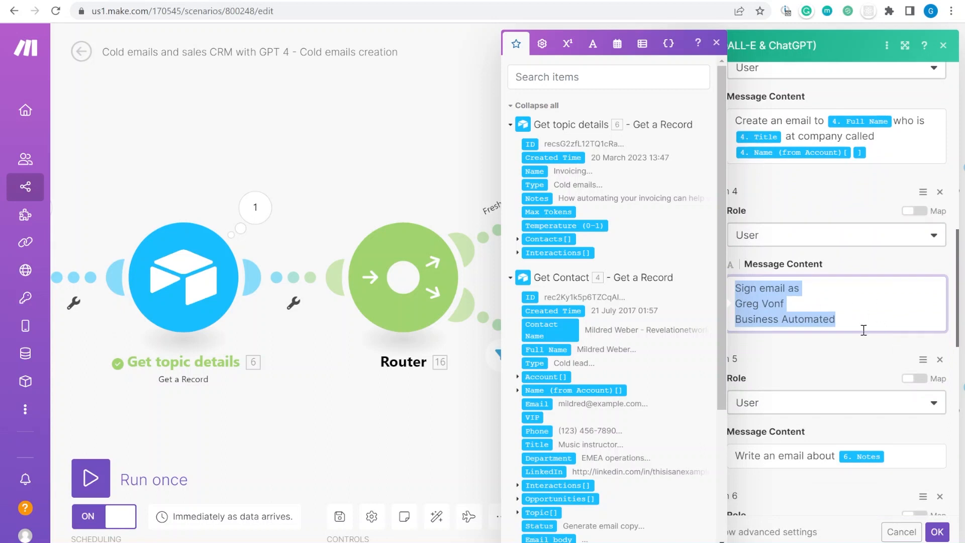
scroll(864, 330, down, 2)
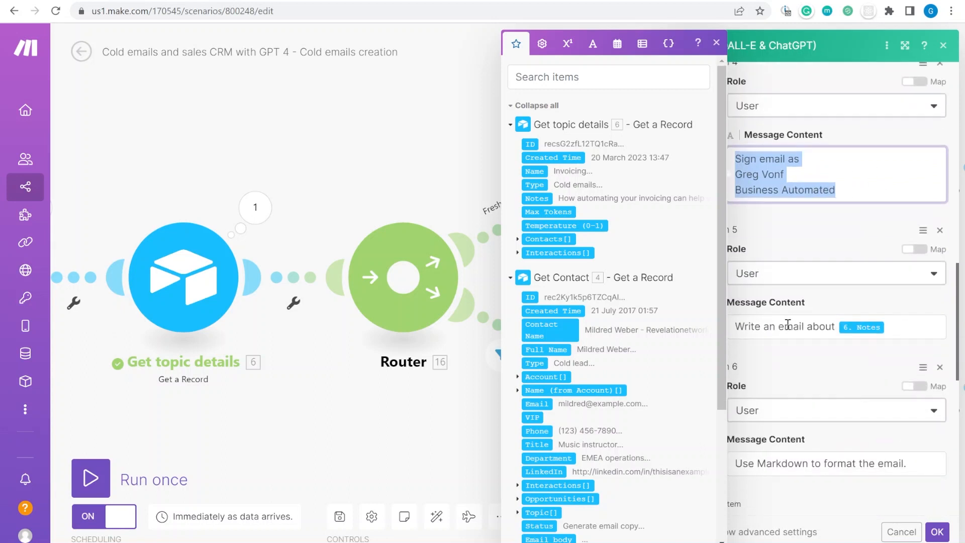
click(907, 325)
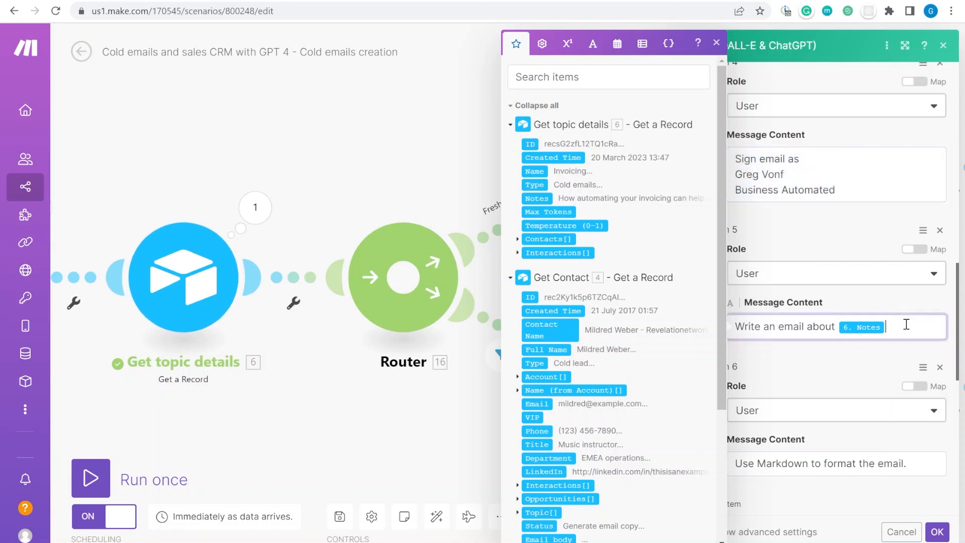
click(464, 2)
Expand the seventh and Intelligent Process Automation topics' Notes, then return to Make.
click(531, 279)
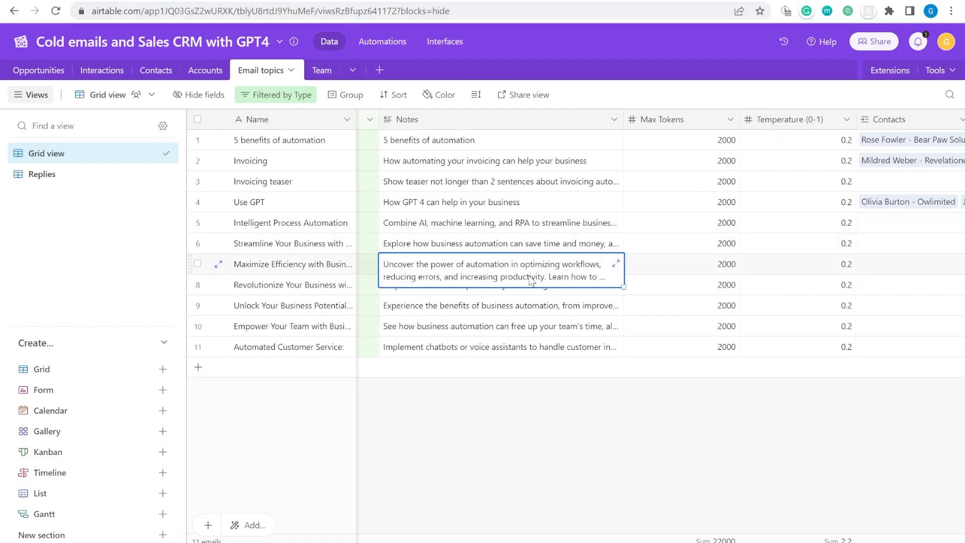
click(443, 217)
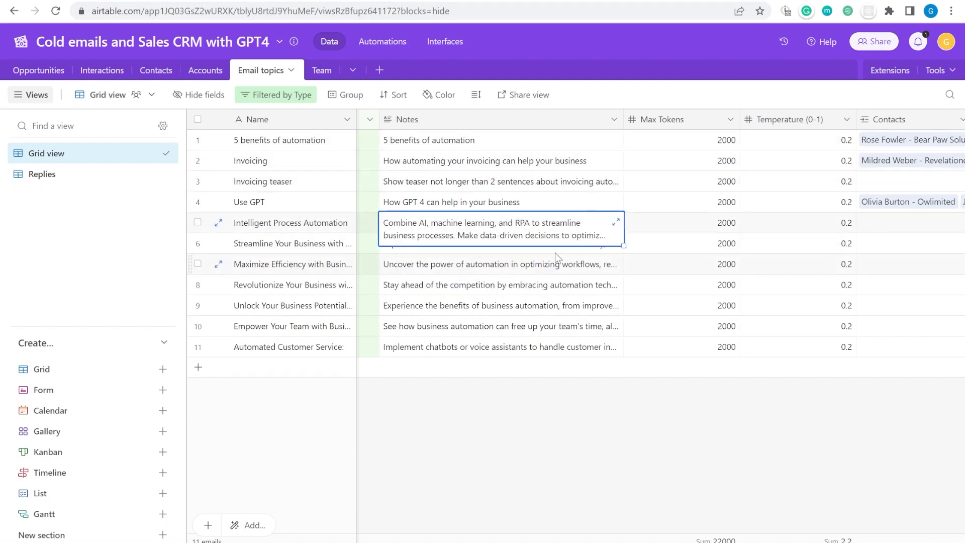
click(606, 1)
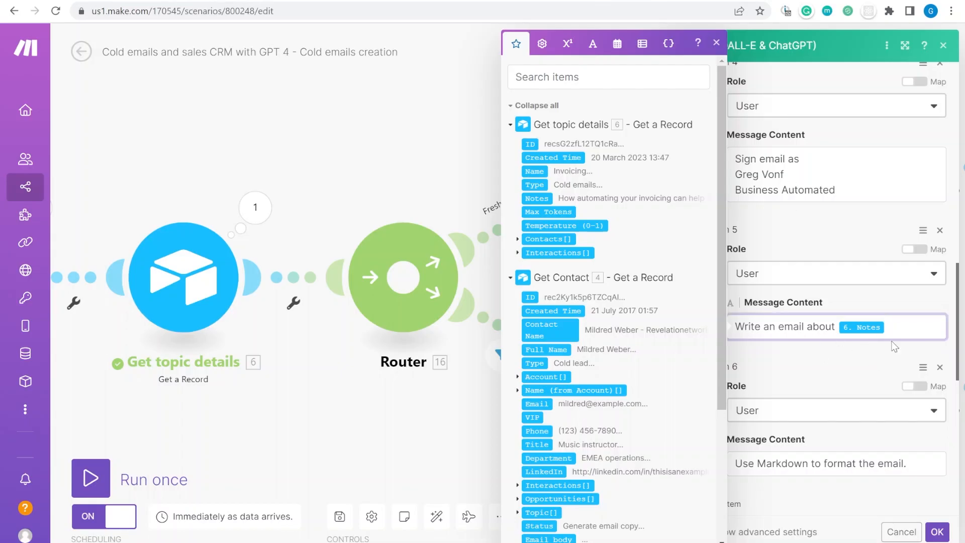
Review the Use Markdown formatting prompt in the OpenAI module's message 6.
scroll(845, 354, down, 3)
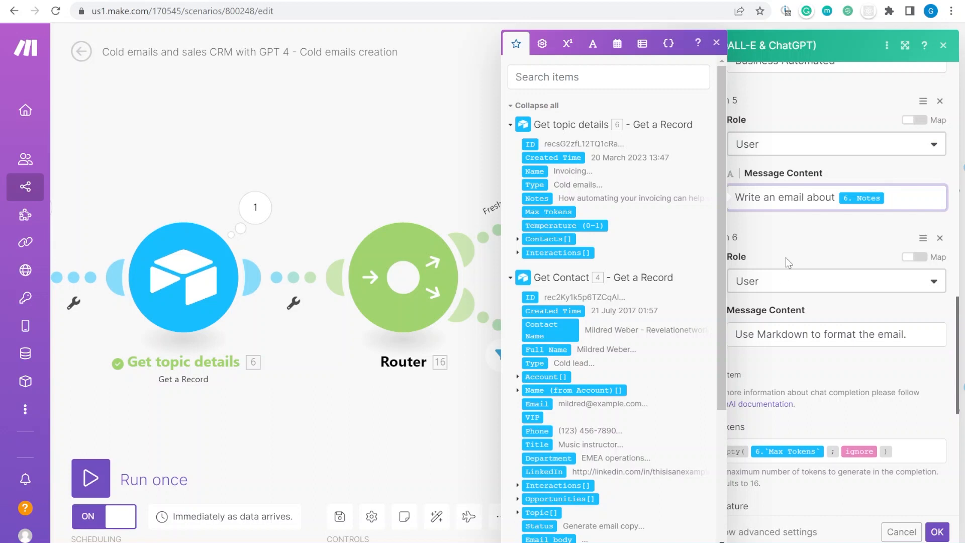
drag(773, 336, 915, 337)
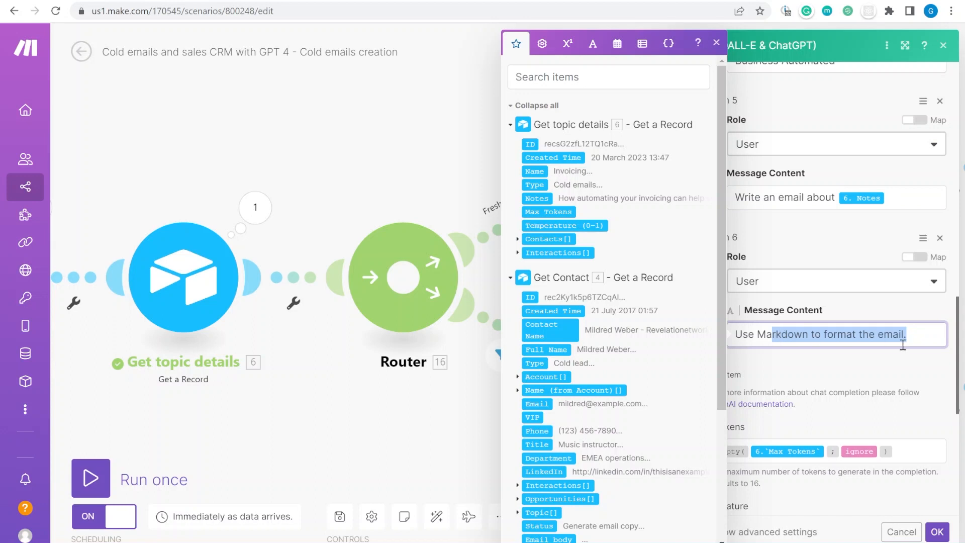
drag(910, 339, 732, 341)
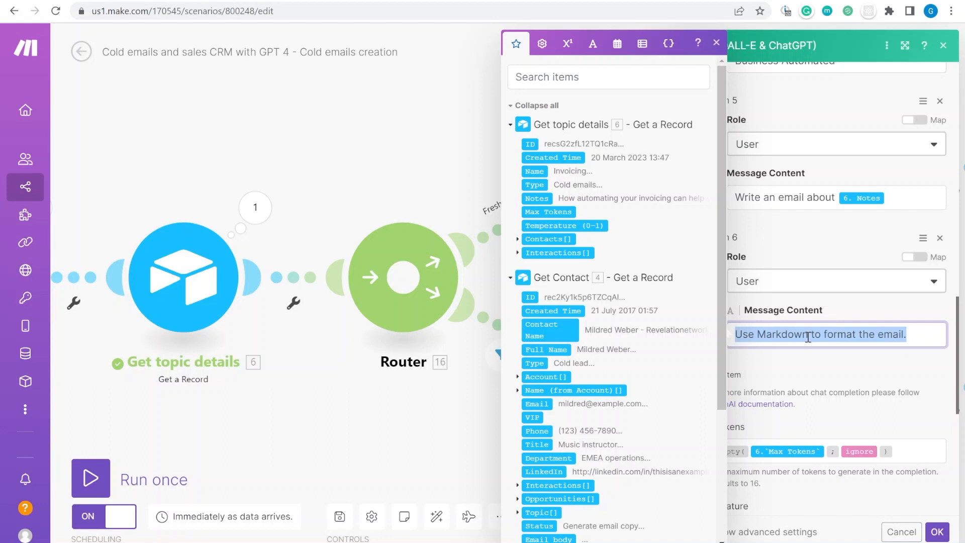
click(920, 336)
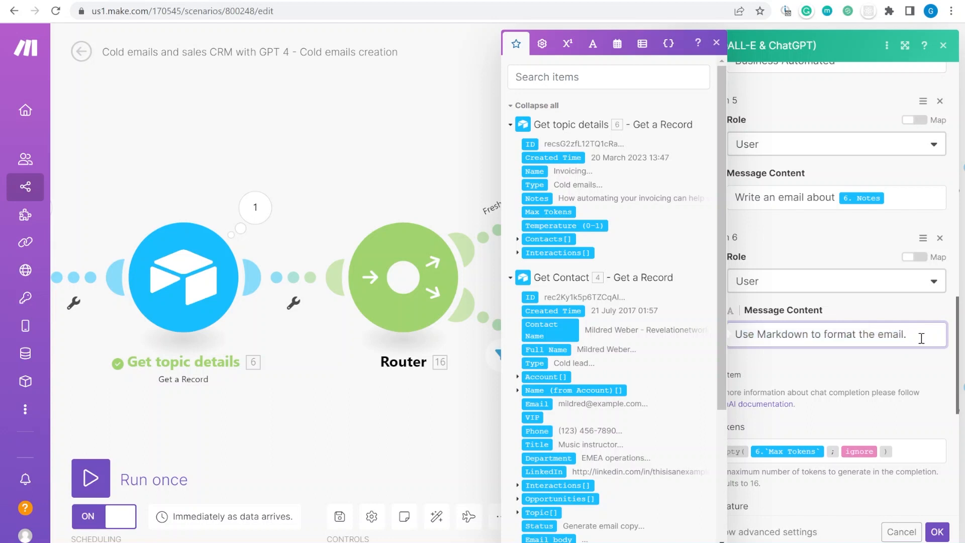
scroll(903, 355, down, 2)
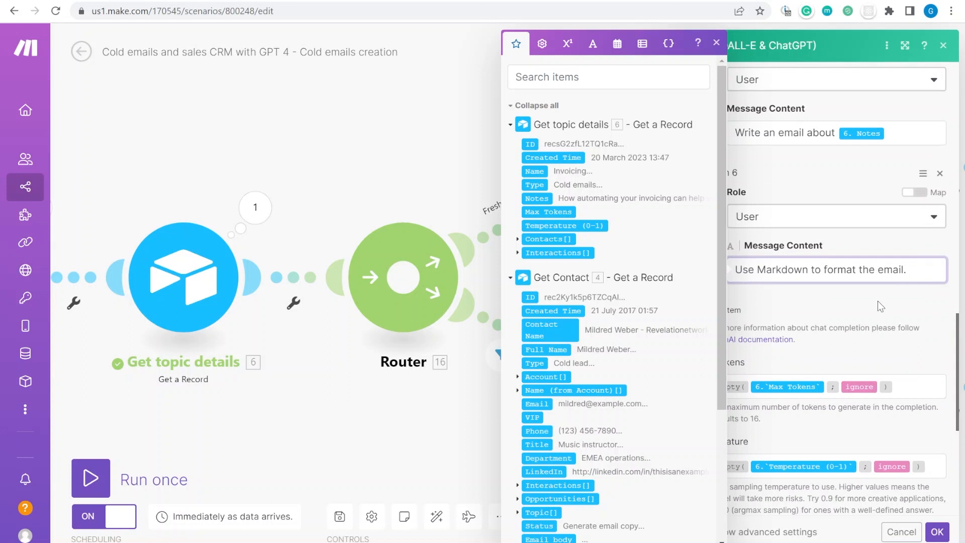
scroll(880, 315, down, 2)
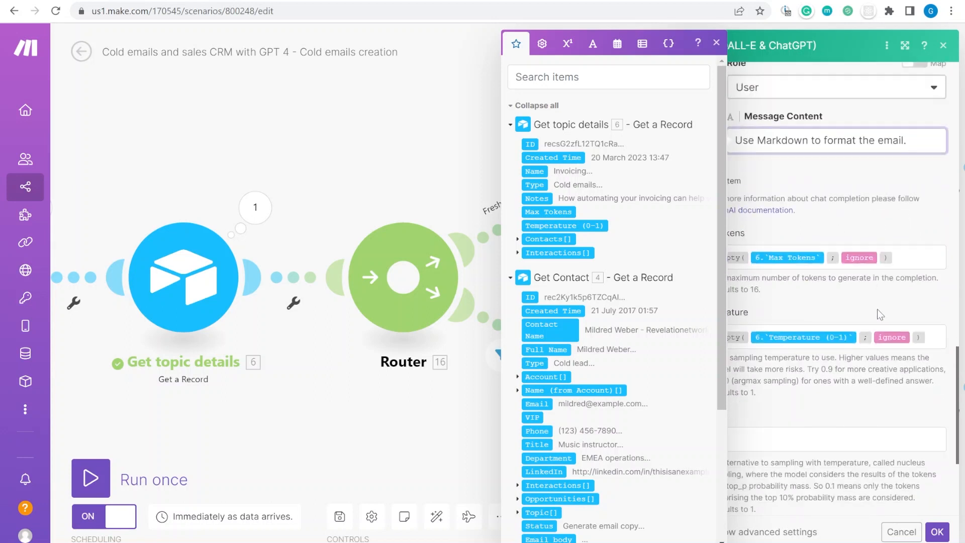
click(858, 314)
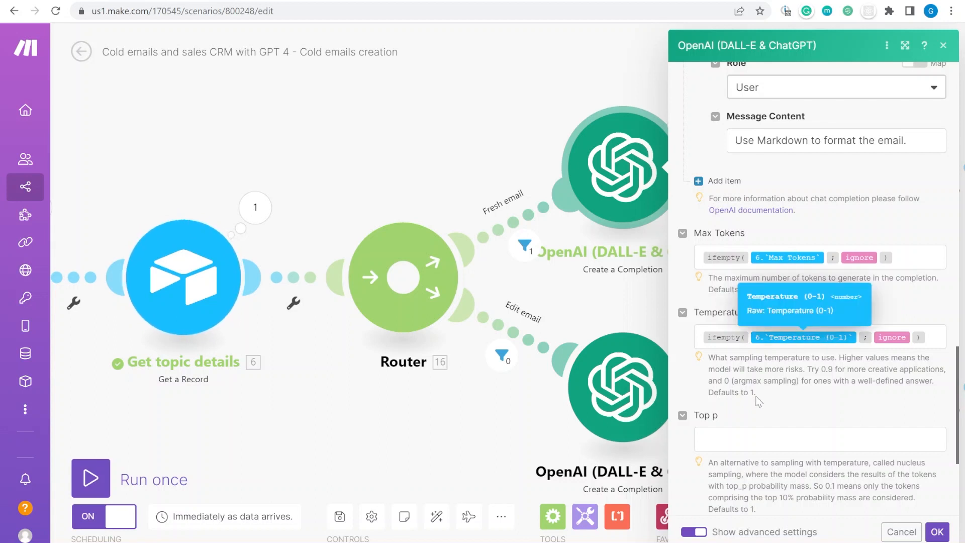
Close the OpenAI settings unchanged, then check and close the Fresh email OpenAI module.
scroll(887, 369, down, 4)
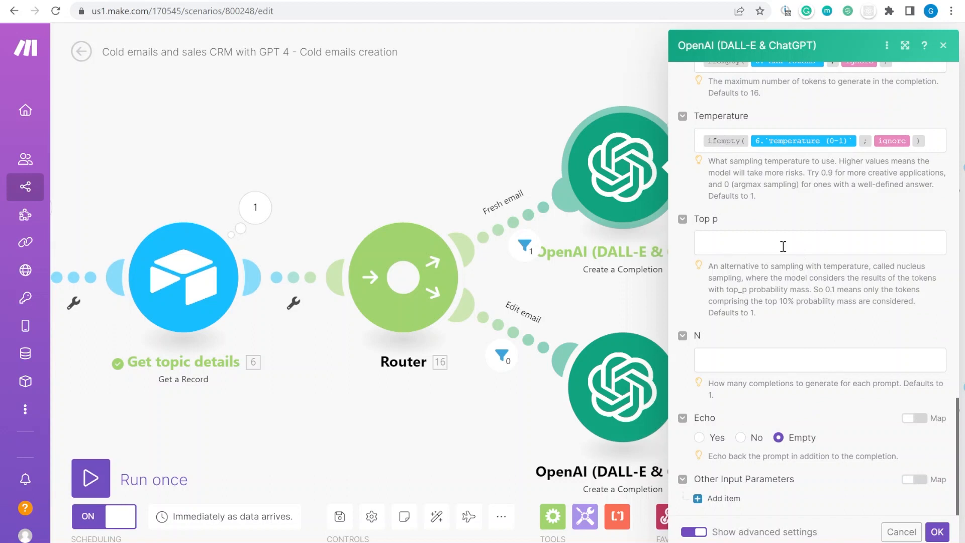
click(938, 532)
click(694, 166)
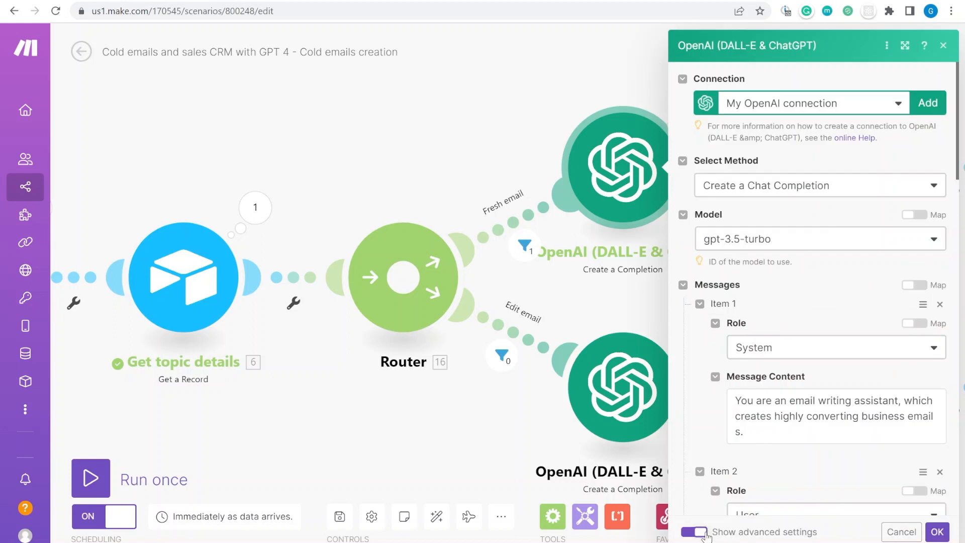
click(937, 532)
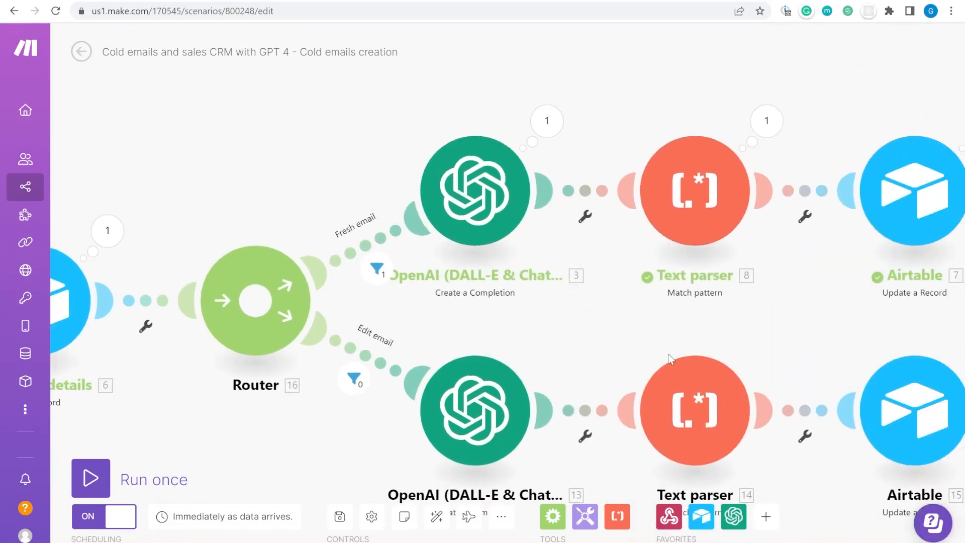
drag(858, 83, 649, 105)
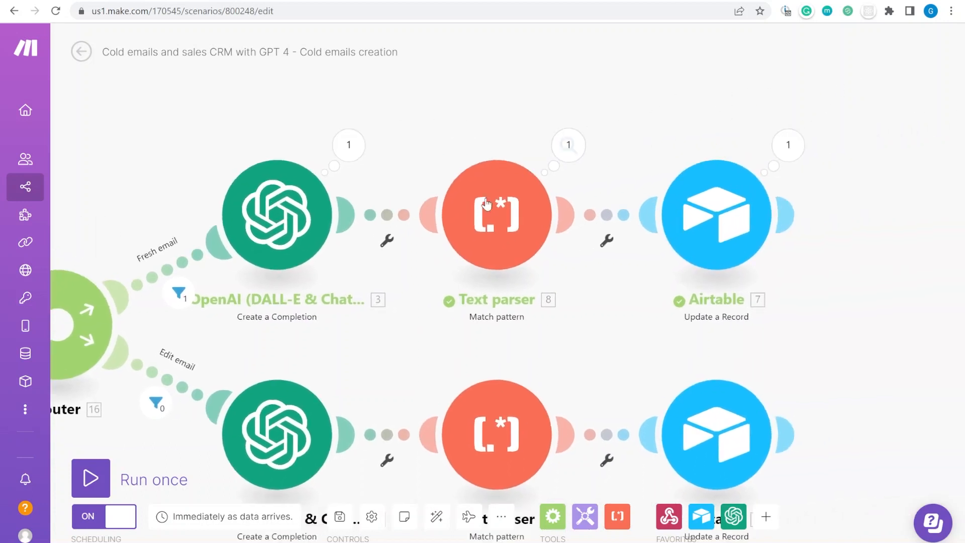
click(509, 218)
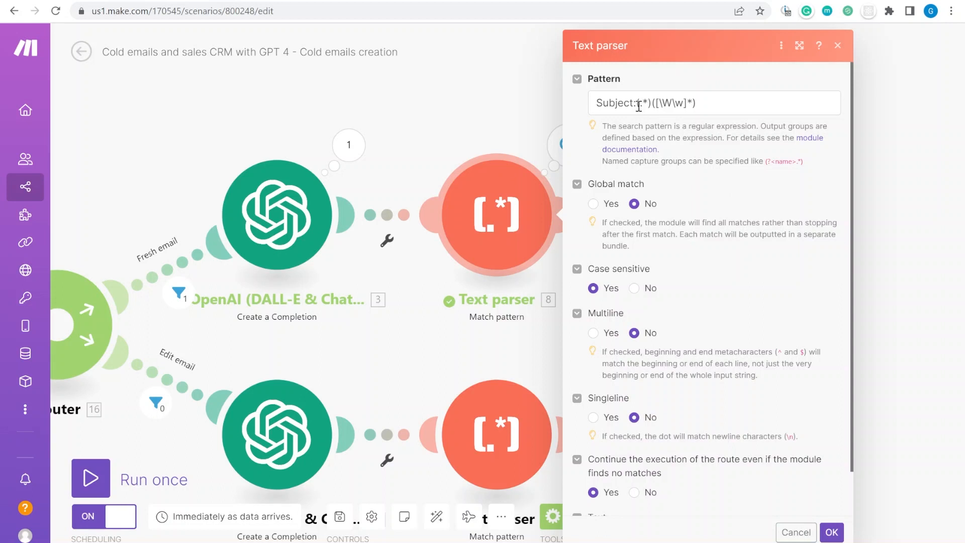
drag(753, 107, 580, 111)
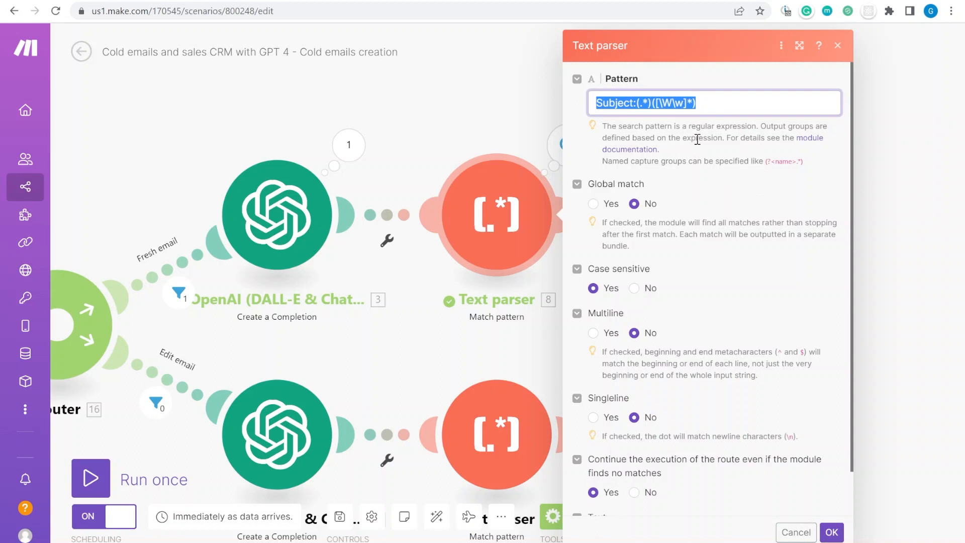
click(719, 104)
drag(764, 100, 625, 102)
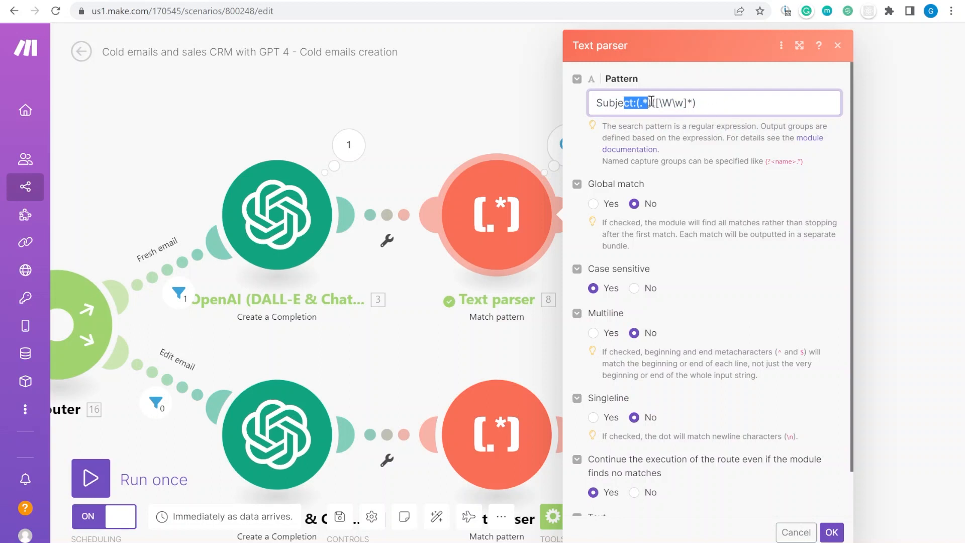
drag(652, 103, 716, 104)
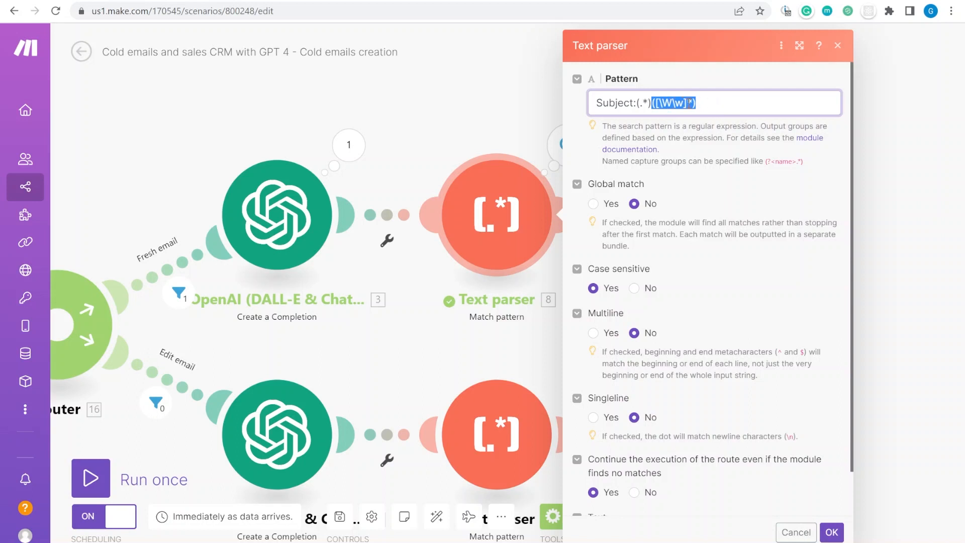
click(630, 104)
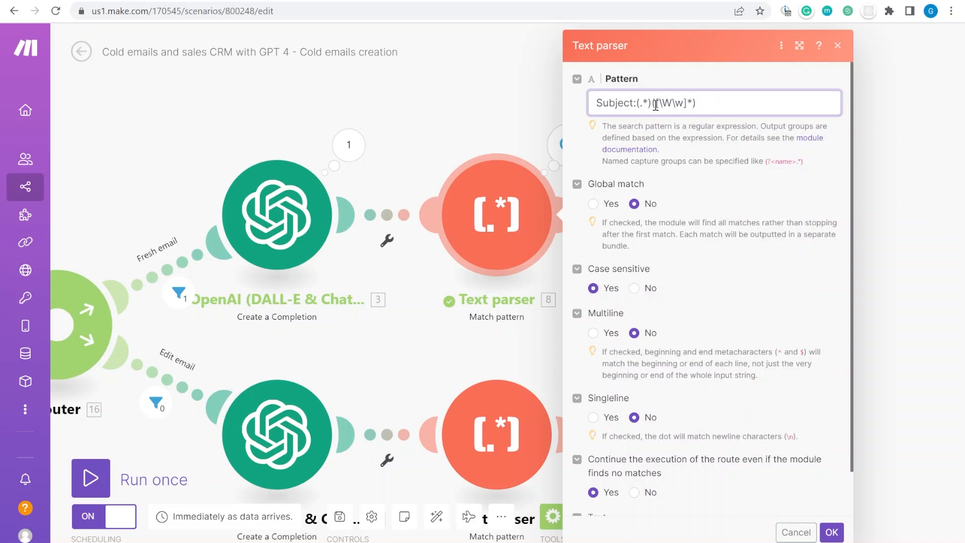
mouse_move(652, 103)
mouse_down()
mouse_move(621, 105)
mouse_move(635, 108)
mouse_up()
scroll(708, 208, down, 1)
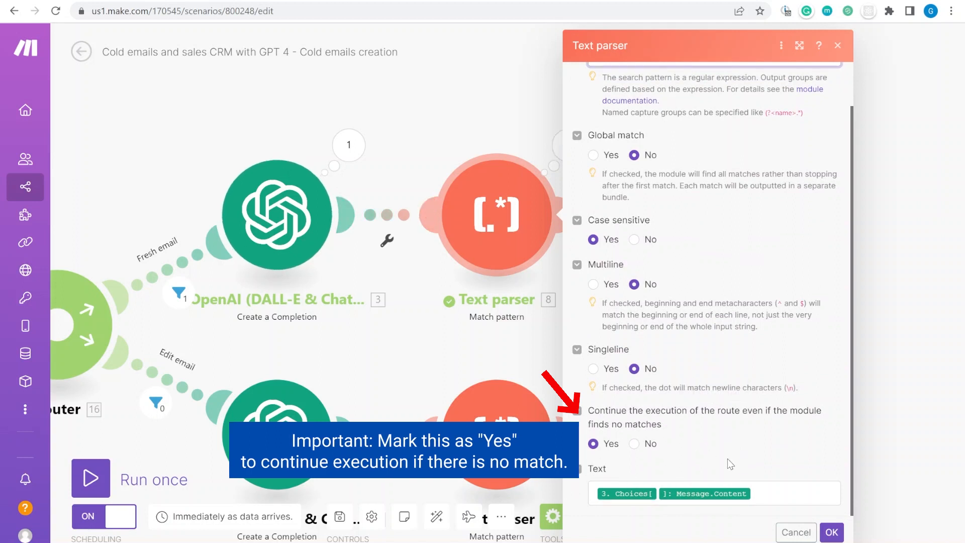
click(792, 494)
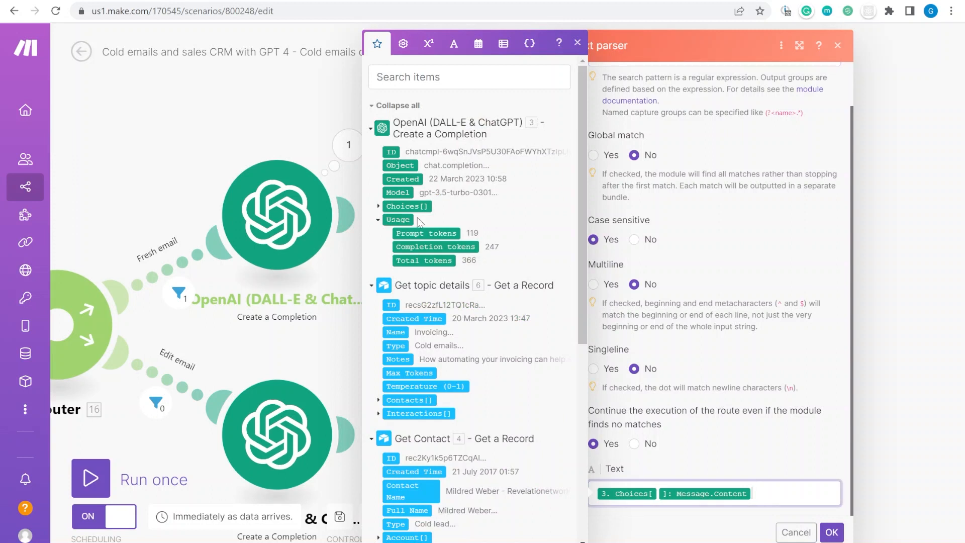
click(379, 206)
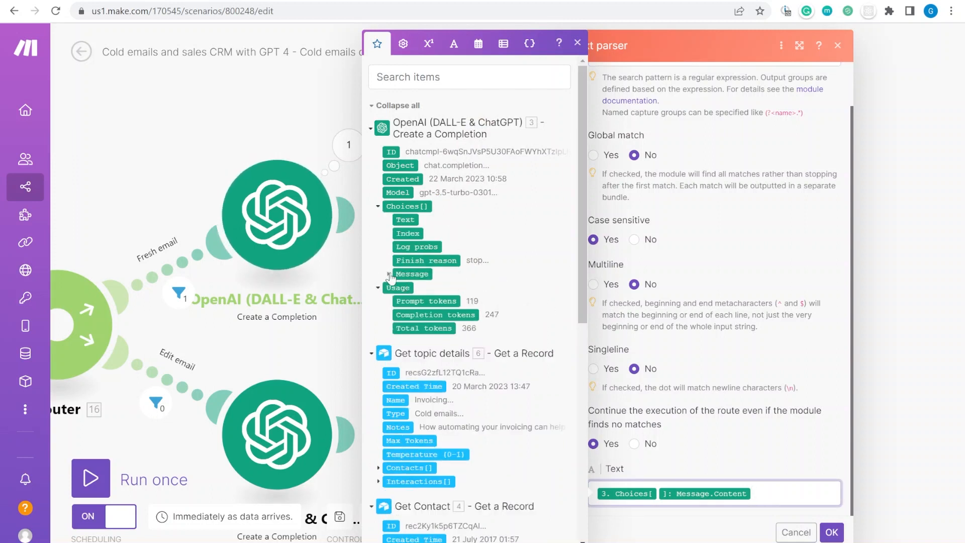
click(389, 274)
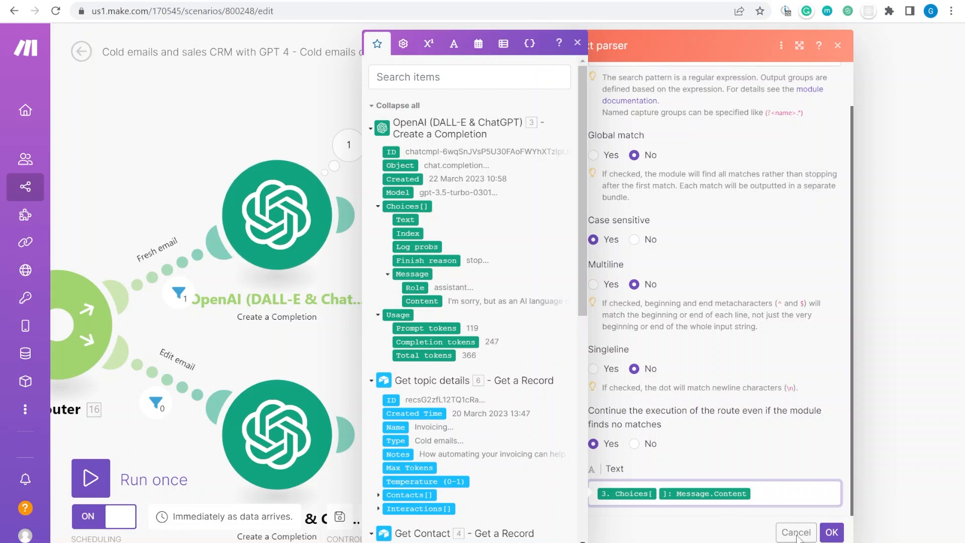
click(832, 532)
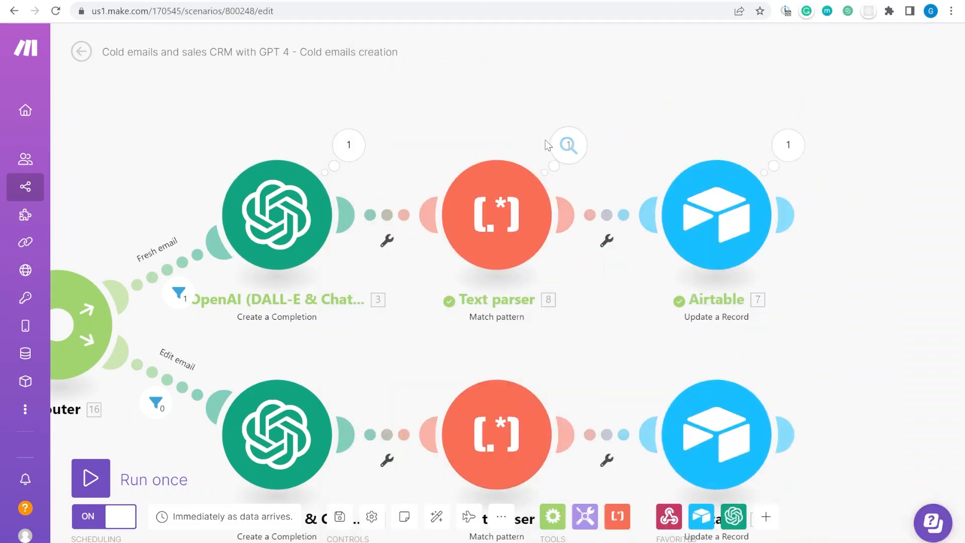
Inspect the Text parser's input email, noting asterisk markup around sender and Business Automated, and its empty output.
click(549, 146)
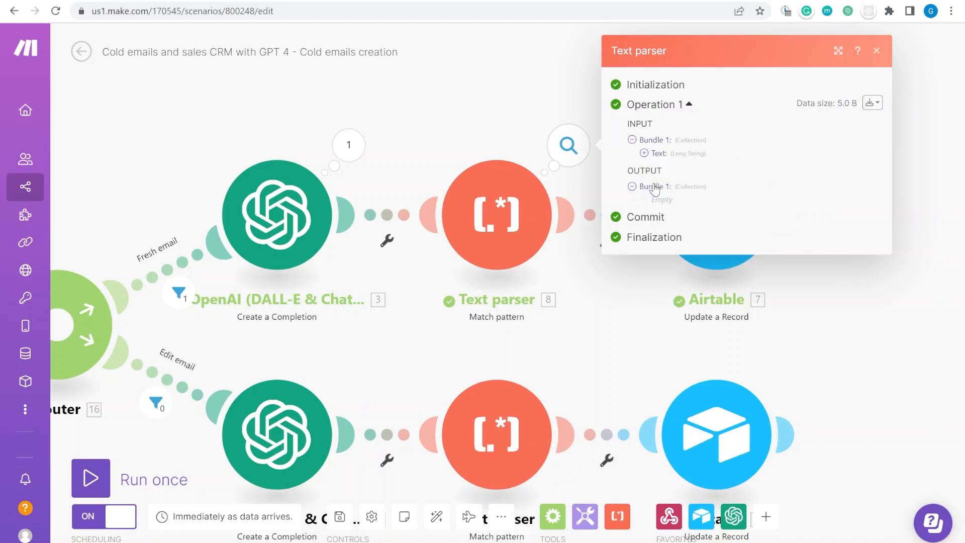
click(669, 154)
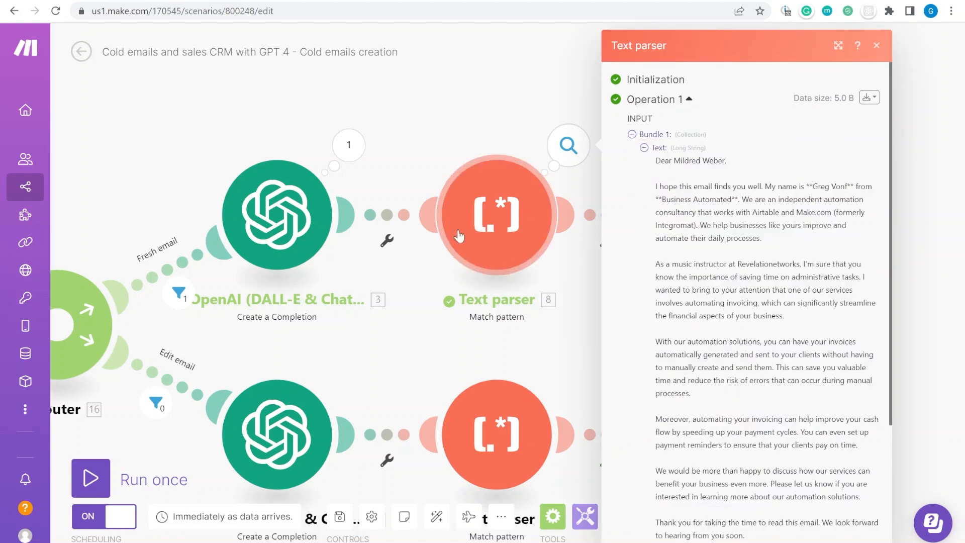
drag(656, 164, 744, 168)
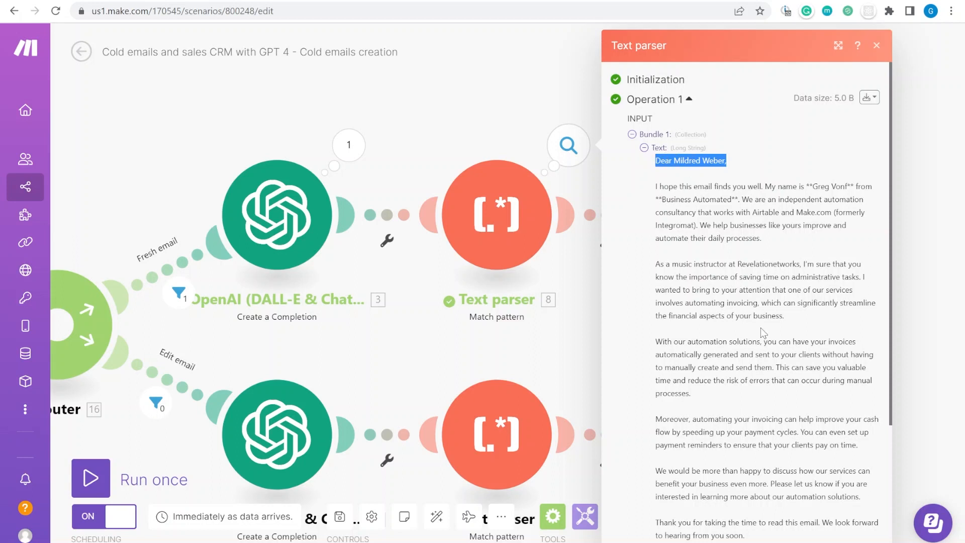
scroll(763, 332, down, 2)
scroll(742, 158, down, 4)
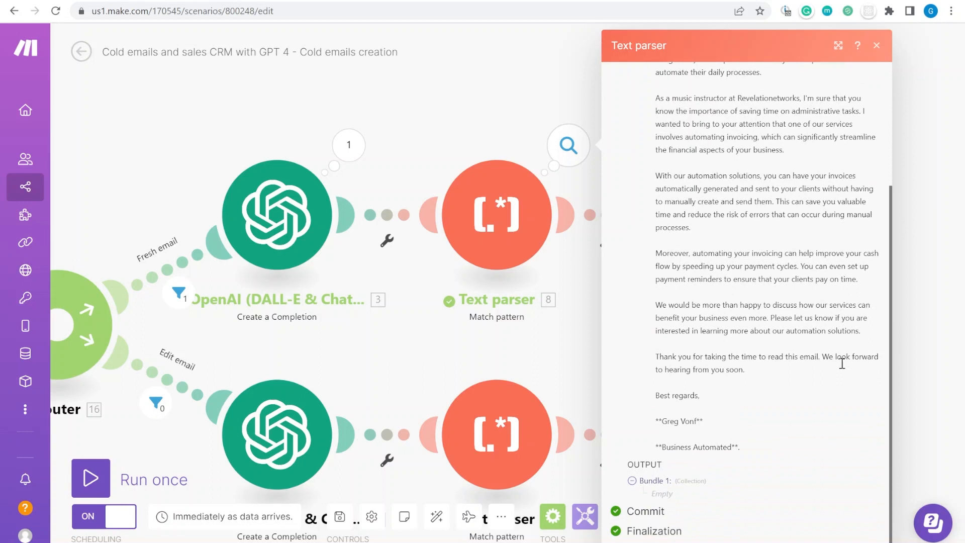
scroll(743, 158, up, 6)
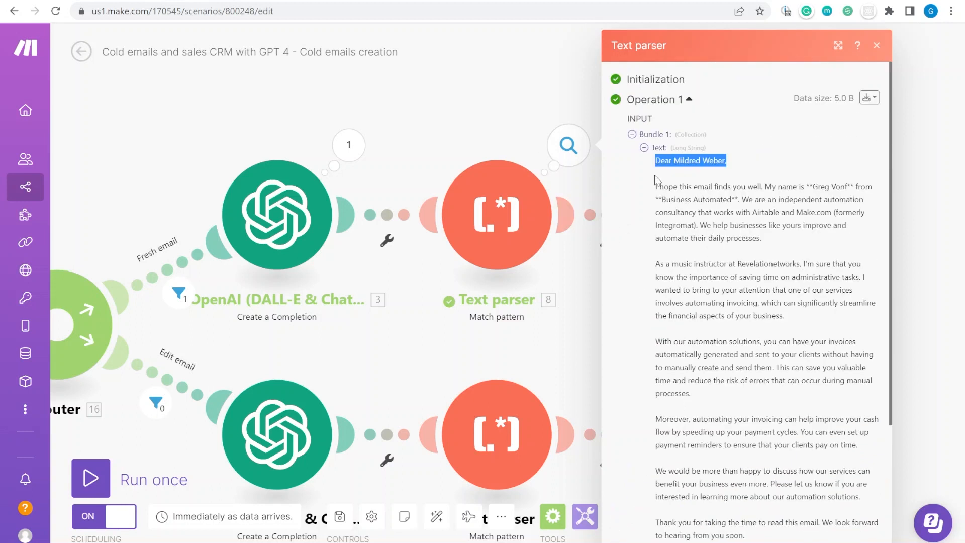
scroll(775, 274, down, 5)
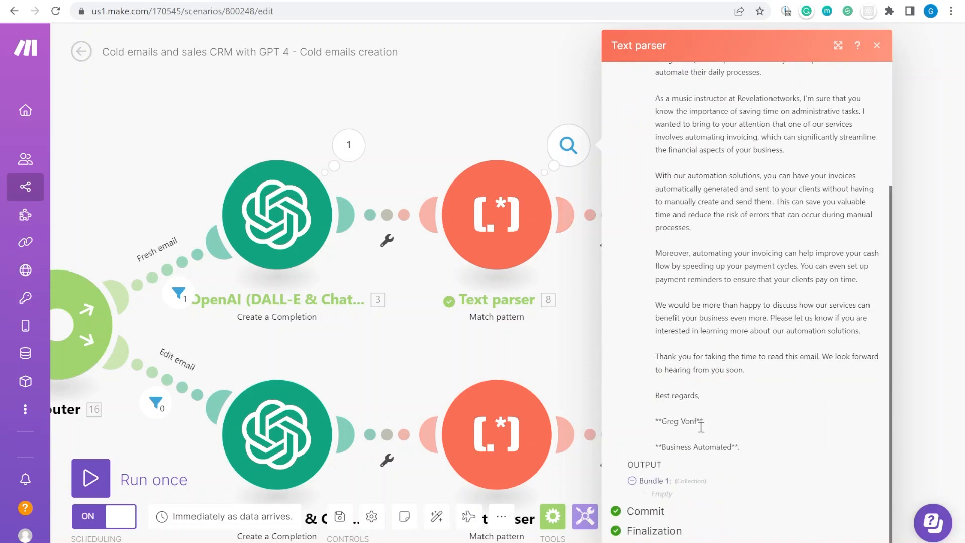
drag(673, 494, 660, 495)
scroll(658, 431, up, 5)
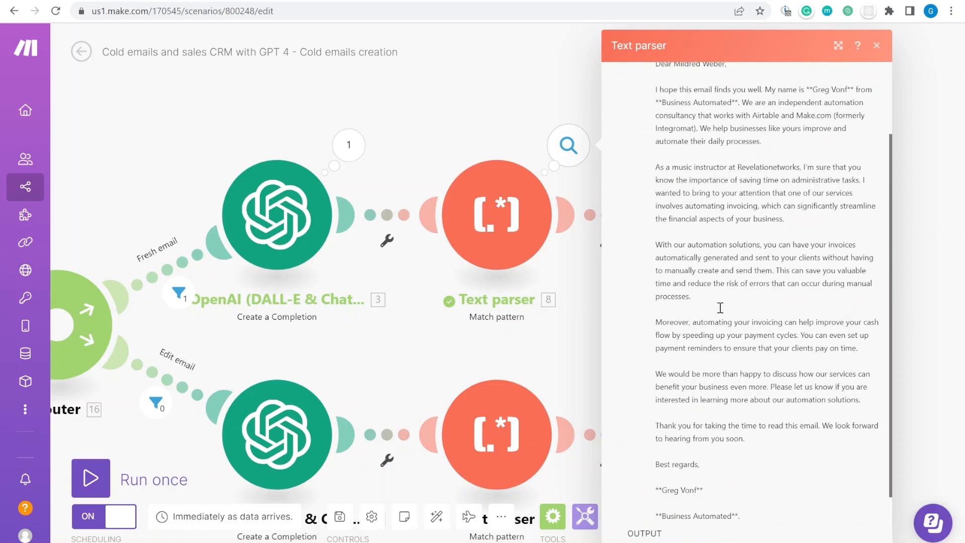
drag(807, 187, 840, 186)
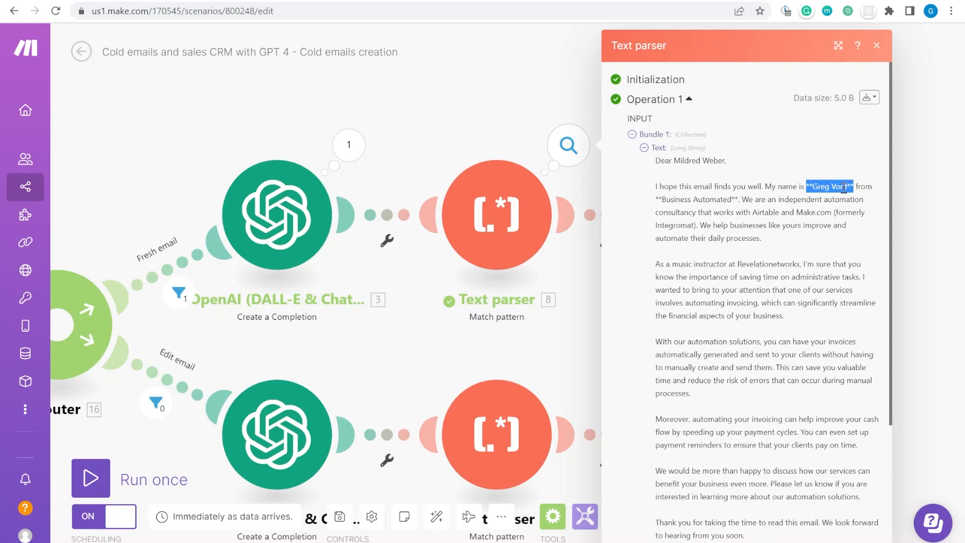
drag(657, 200, 733, 198)
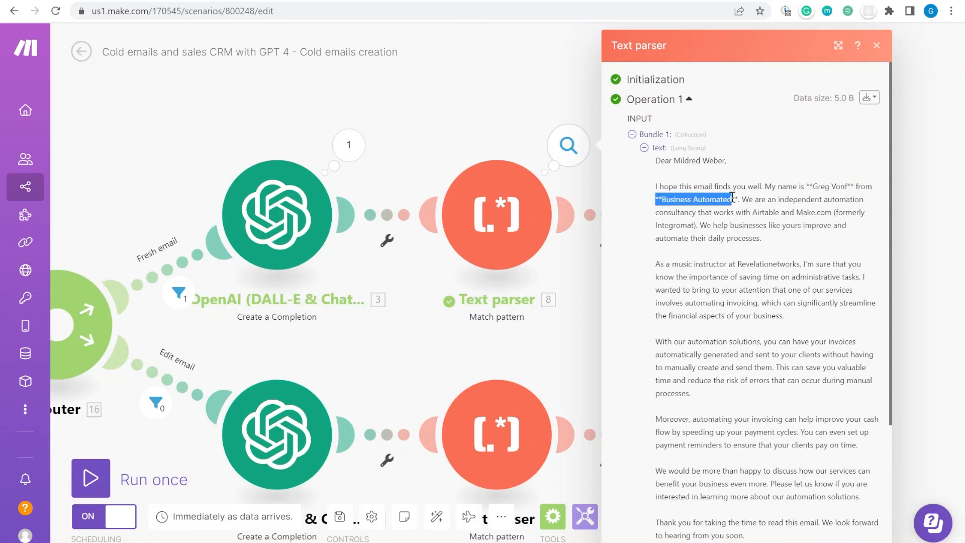
drag(662, 200, 652, 203)
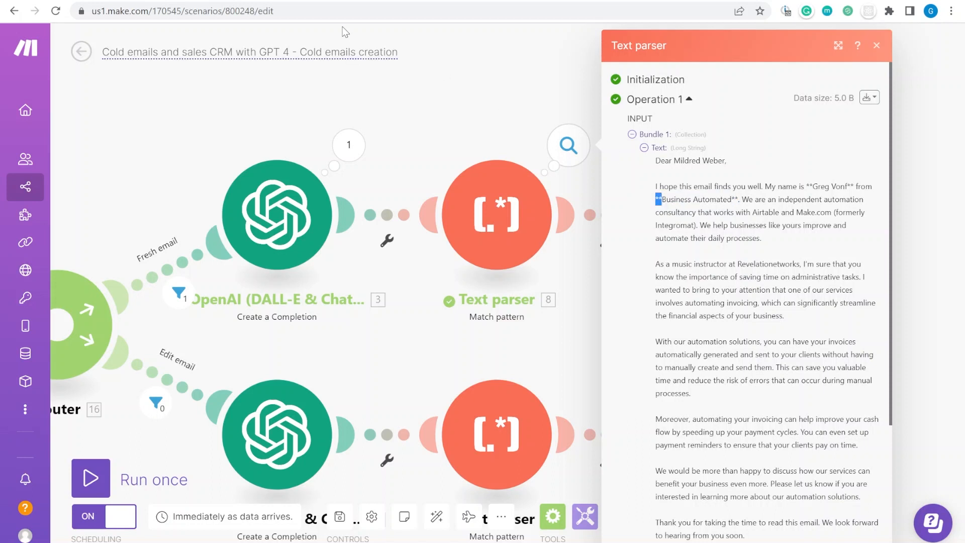
Compare with a contact's stored Email body in Airtable, where sender and company names appear bolded.
click(322, 1)
drag(720, 251, 964, 250)
click(707, 232)
click(705, 270)
click(698, 253)
click(743, 250)
drag(496, 165, 551, 165)
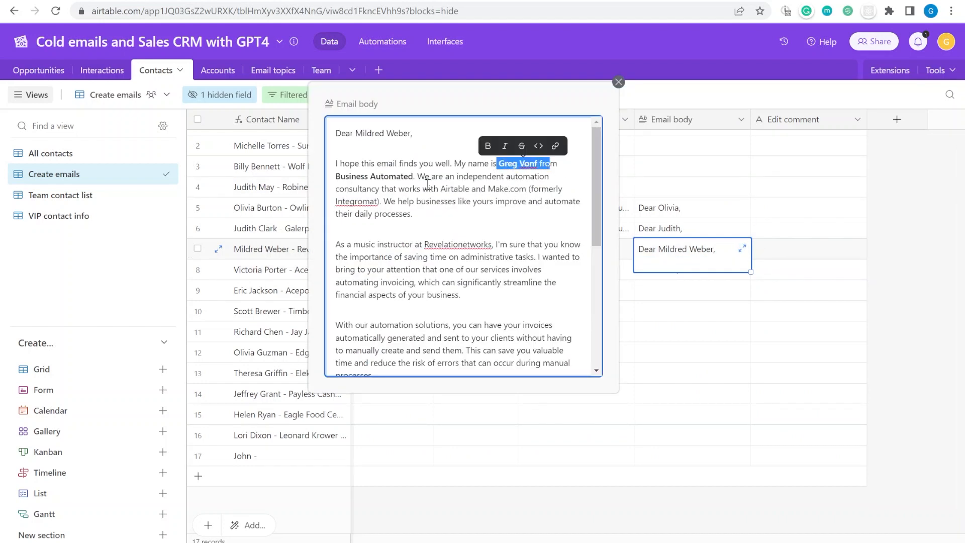
drag(375, 163, 400, 176)
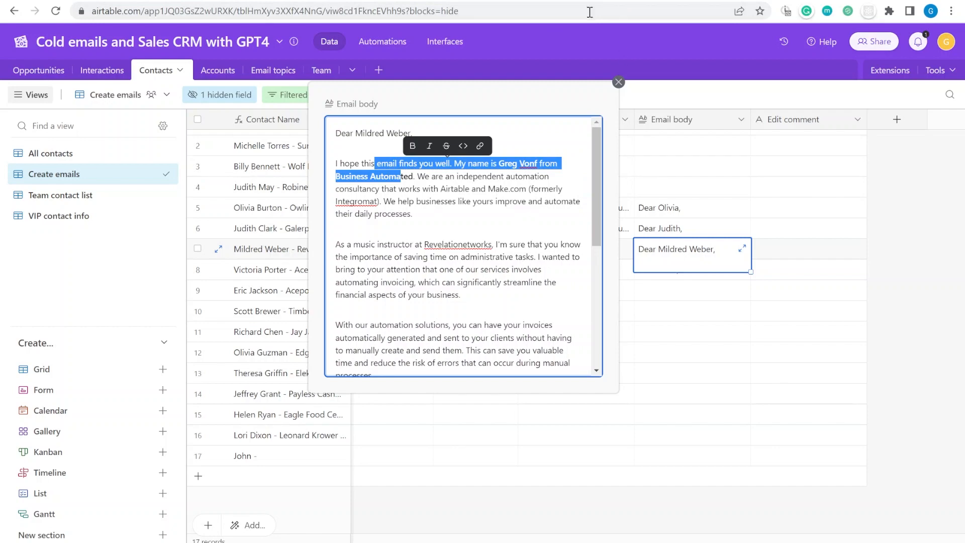
click(604, 1)
Recheck the asterisk markup in the parser's input text, then close the Text parser run details.
drag(773, 186, 863, 212)
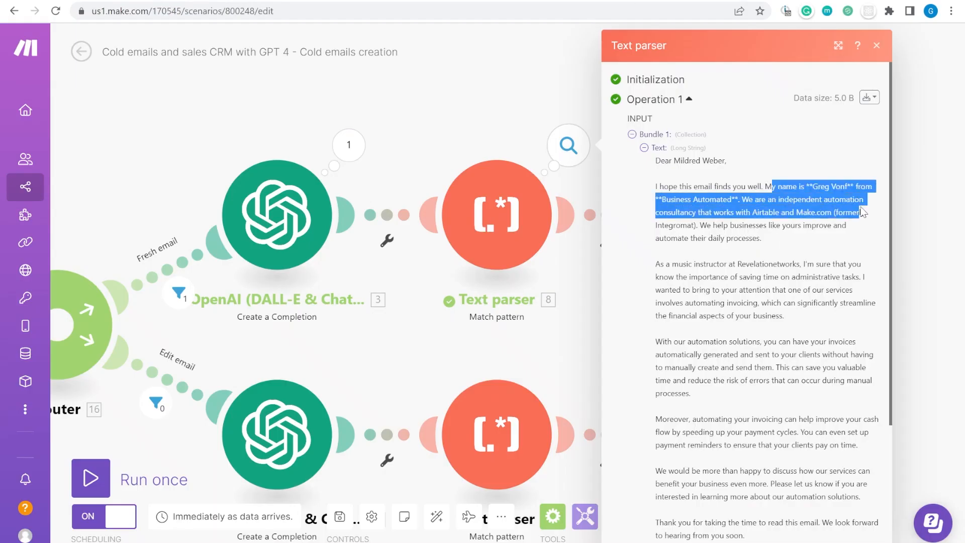
scroll(805, 334, down, 3)
scroll(805, 335, up, 3)
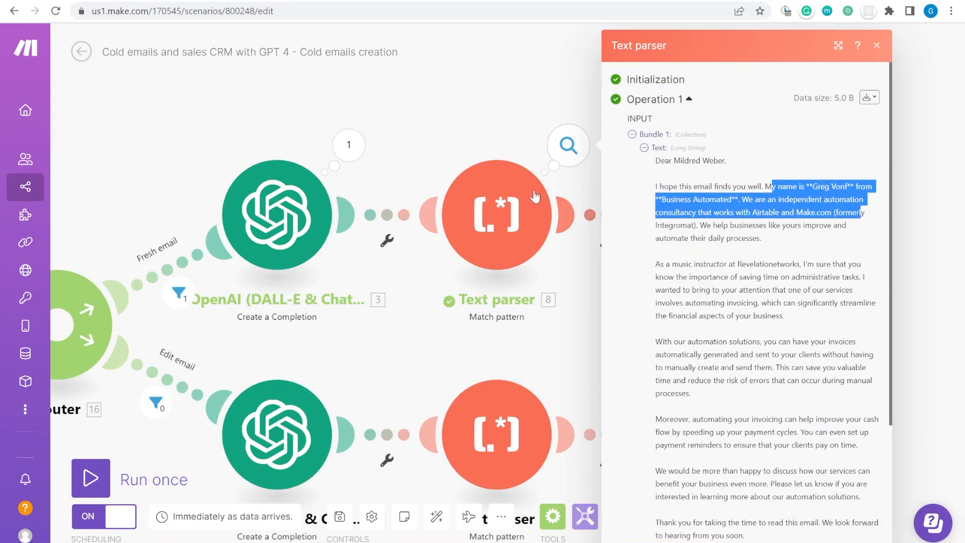
click(455, 85)
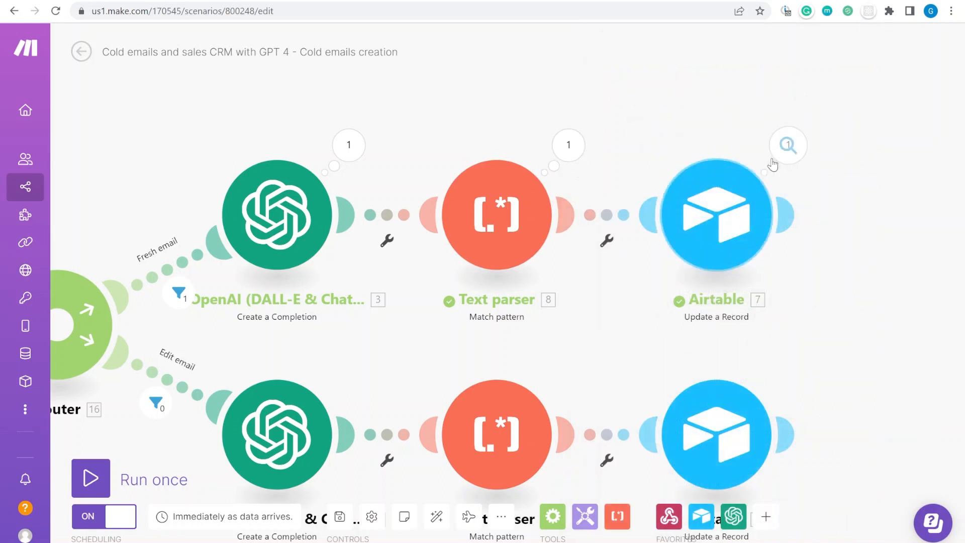
Review the Airtable Update a Record mappings for Status, Email body and Email Subject.
click(724, 227)
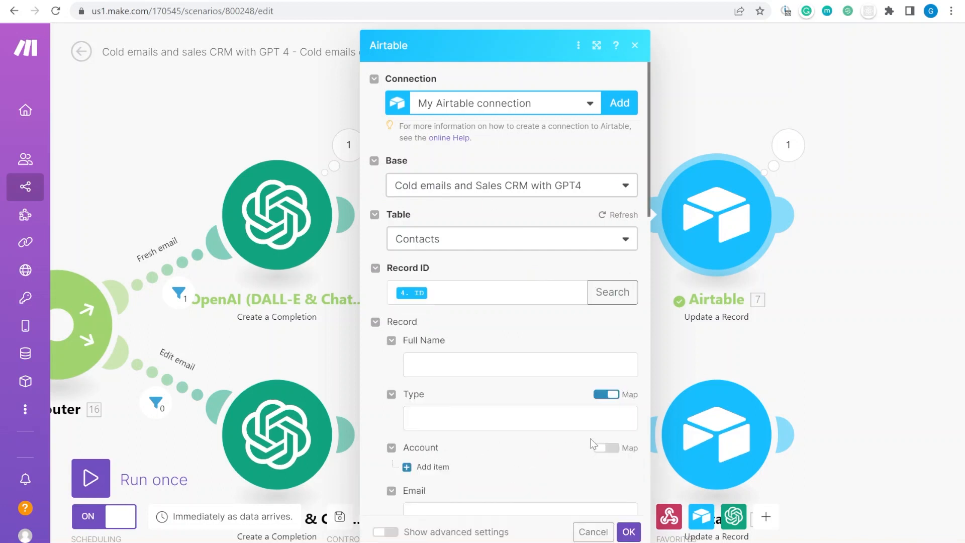
scroll(552, 394, down, 10)
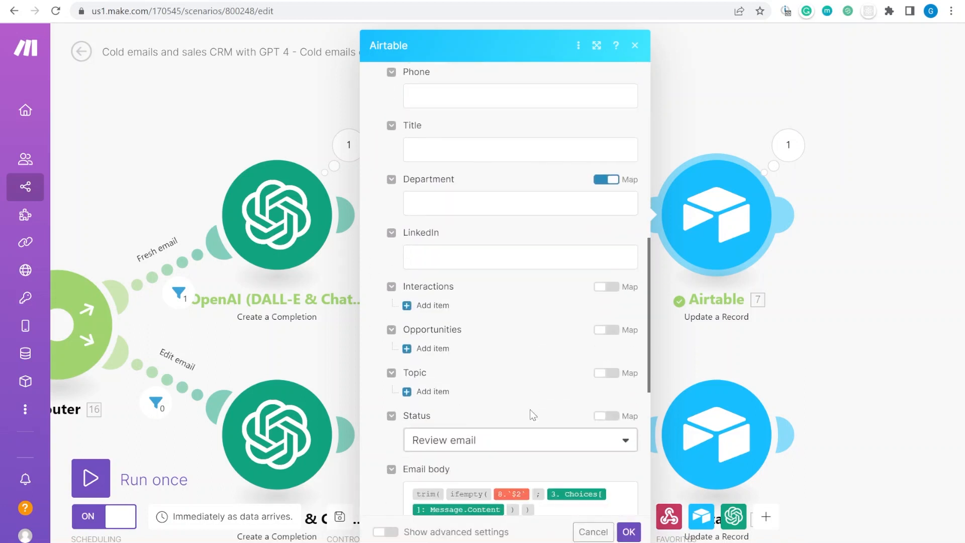
scroll(530, 409, down, 3)
scroll(530, 282, up, 8)
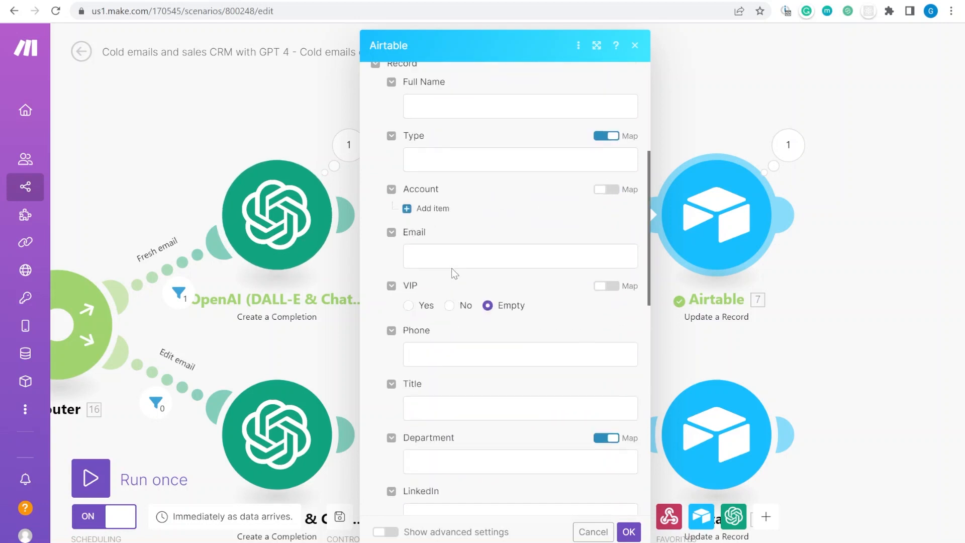
scroll(454, 273, up, 4)
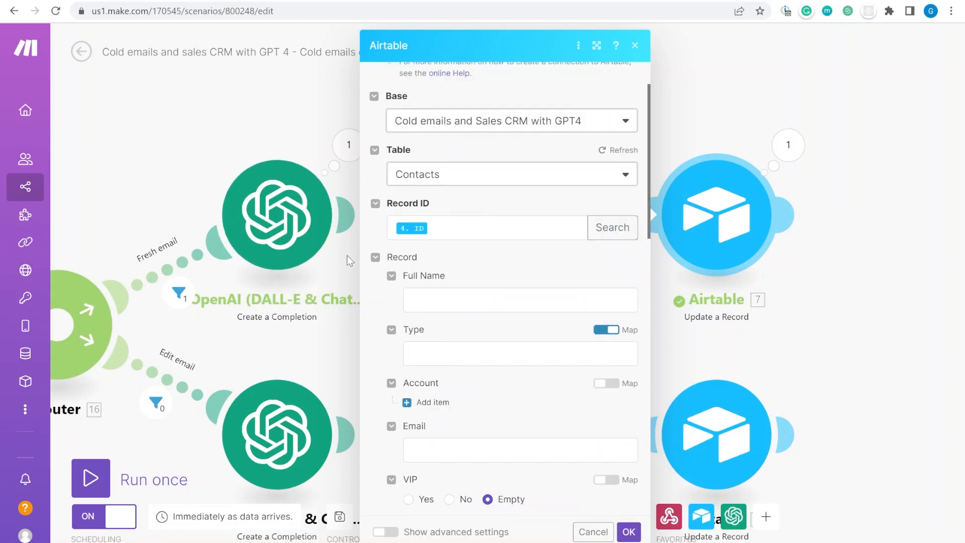
scroll(471, 272, down, 10)
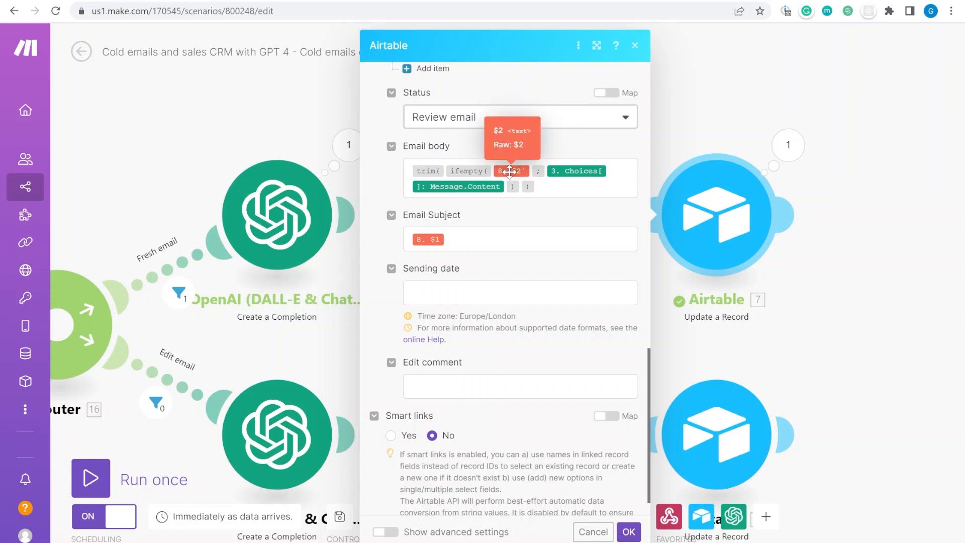
drag(876, 260, 613, 264)
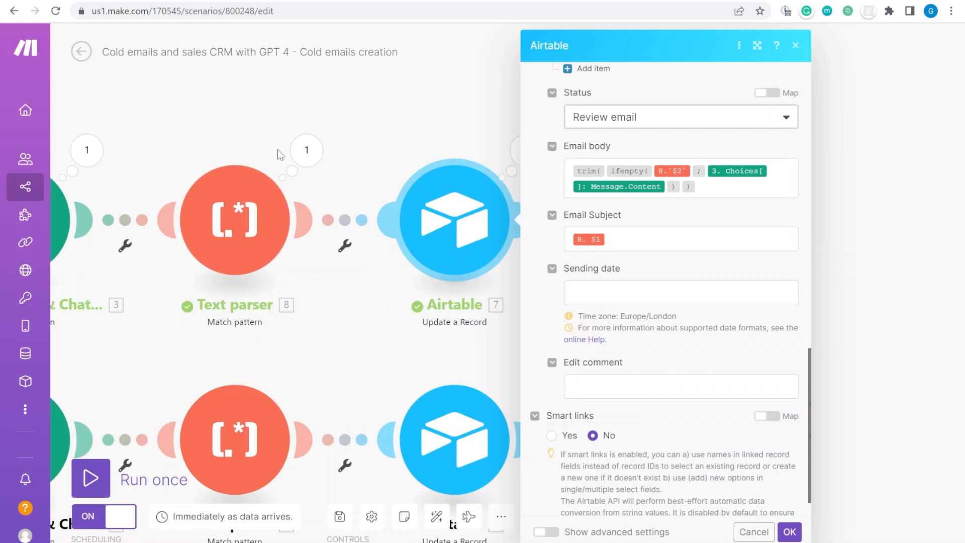
Check the Text parser's pattern and close its settings unchanged.
click(268, 213)
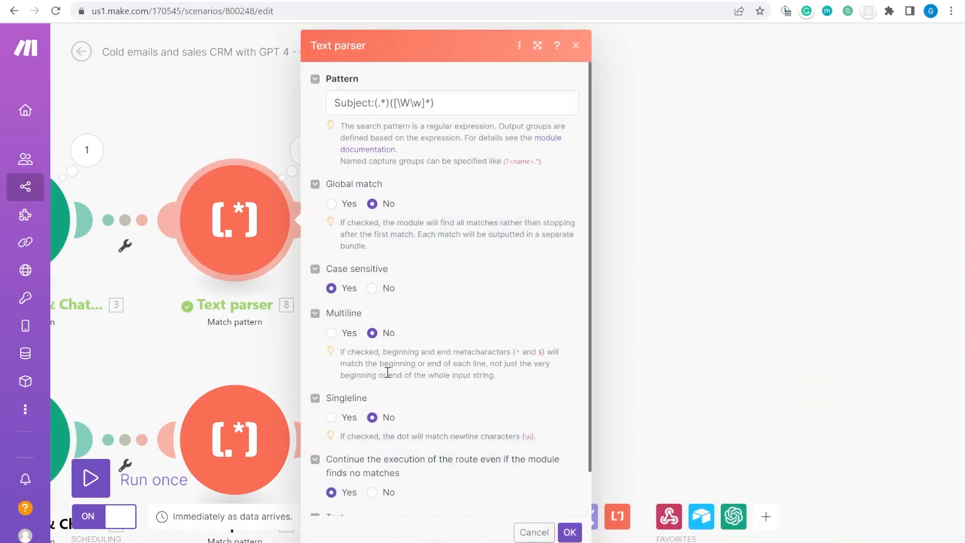
scroll(387, 372, down, 1)
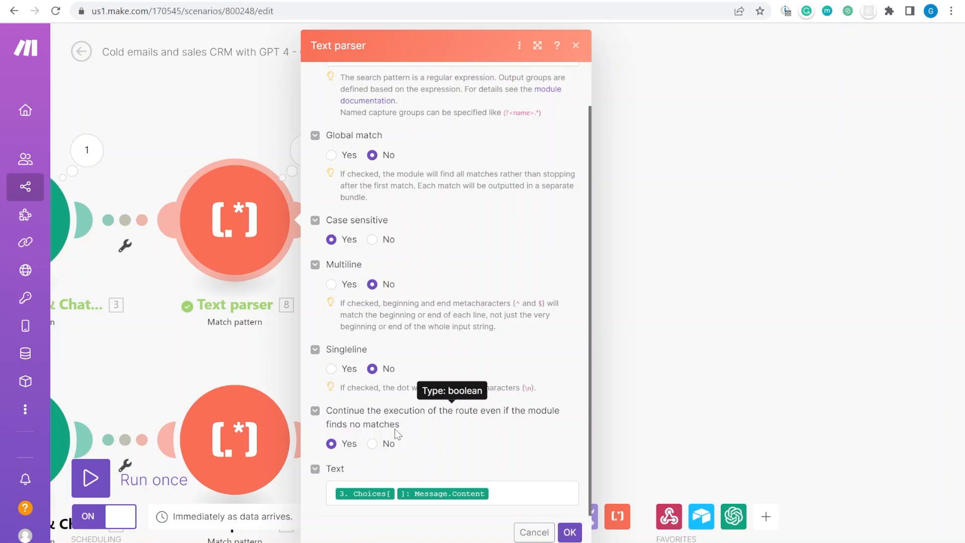
click(569, 532)
Review the Airtable module's Email body mapping, close it, and pan to show the Router's two routes.
click(463, 217)
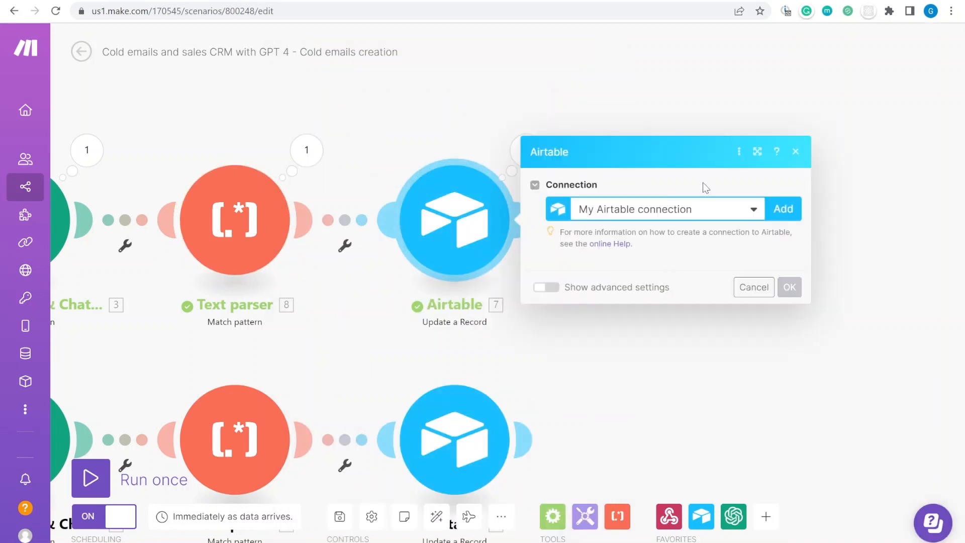
scroll(735, 274, down, 15)
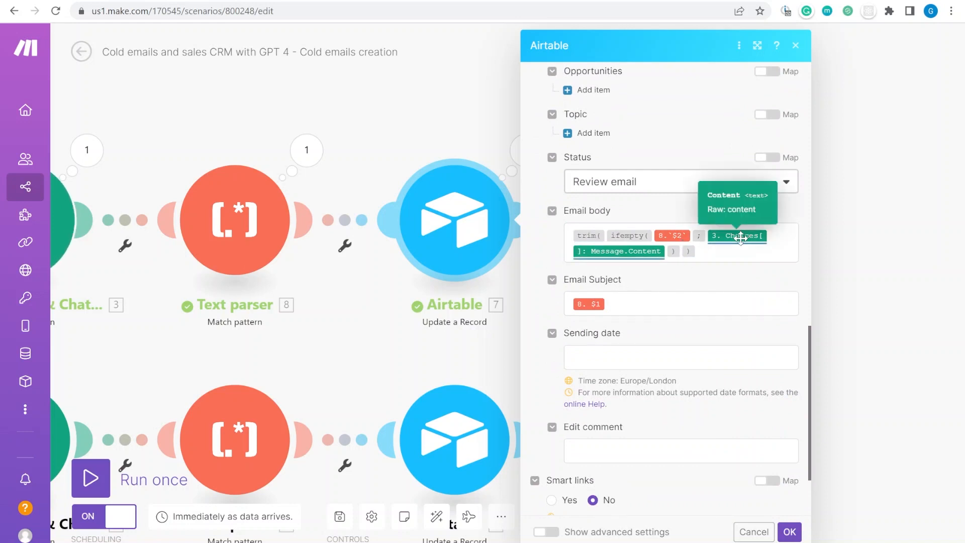
mouse_move(631, 255)
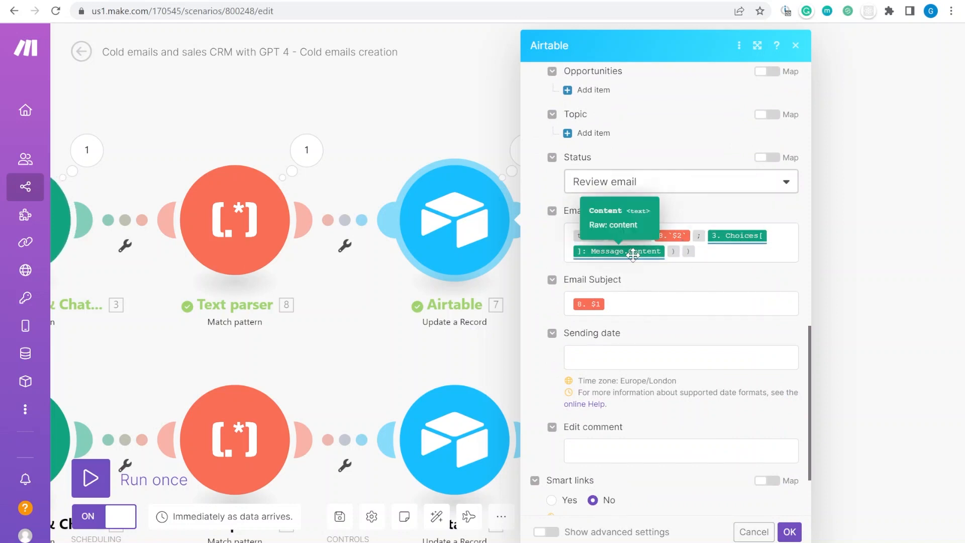
scroll(672, 324, down, 2)
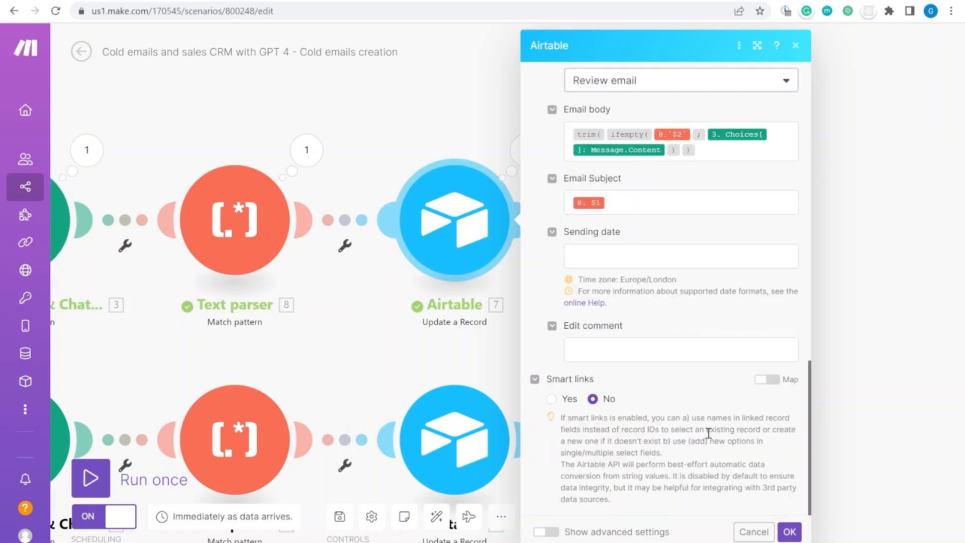
click(790, 532)
drag(593, 309, 897, 283)
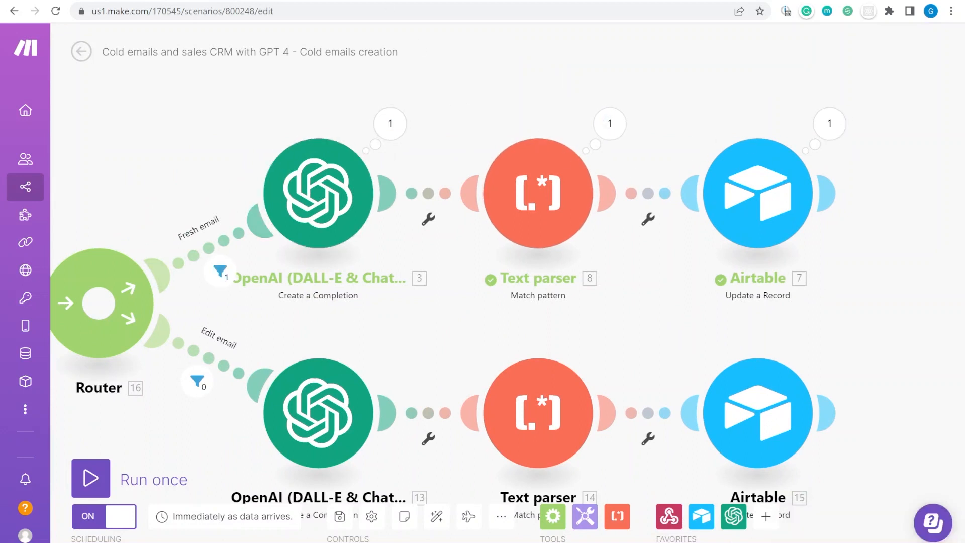
click(350, 0)
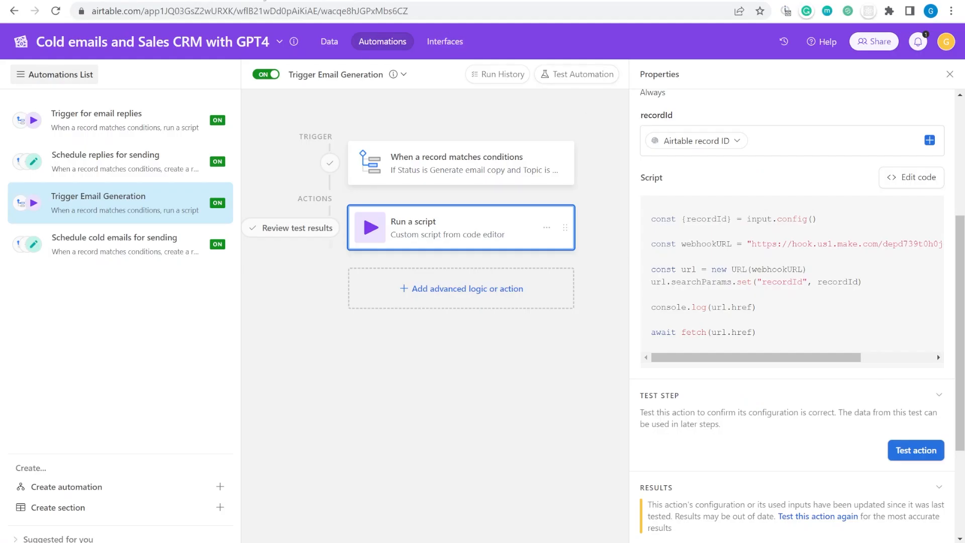
Give row 7's contact the edit comment 'Make it less formal'.
click(262, 0)
click(888, 230)
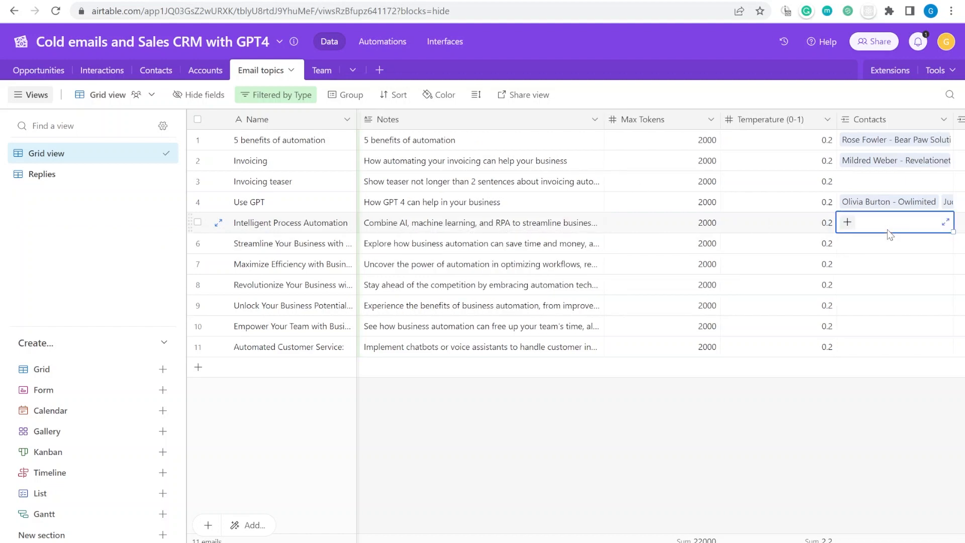
click(234, 1)
click(794, 231)
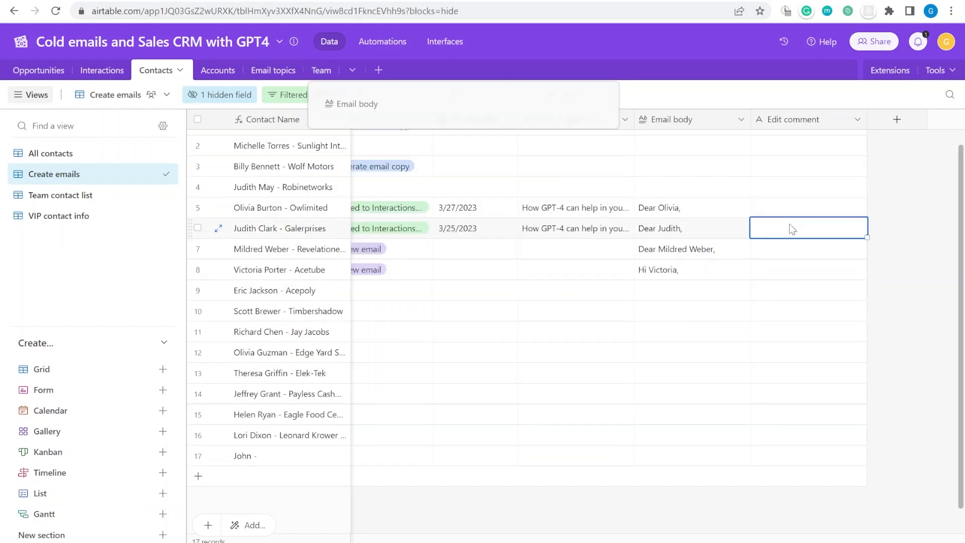
click(718, 253)
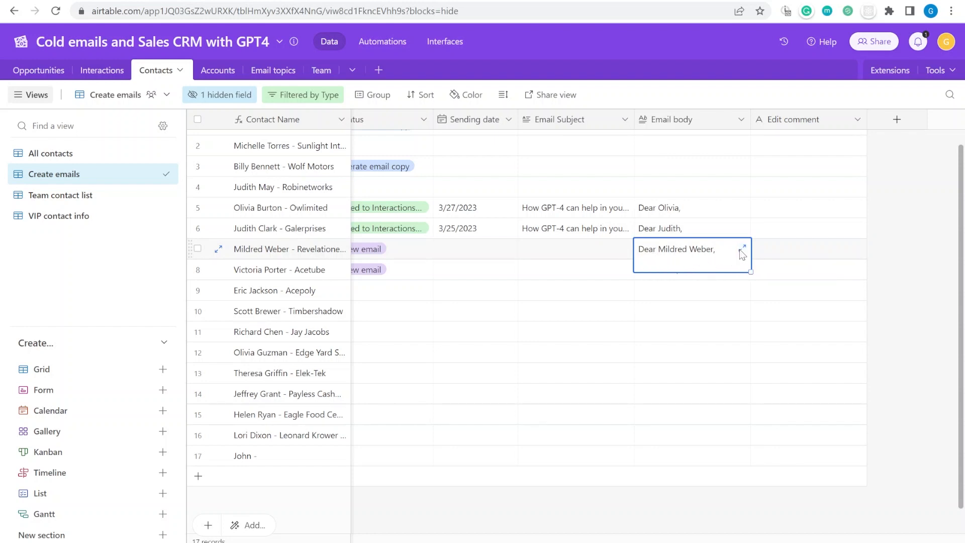
click(782, 251)
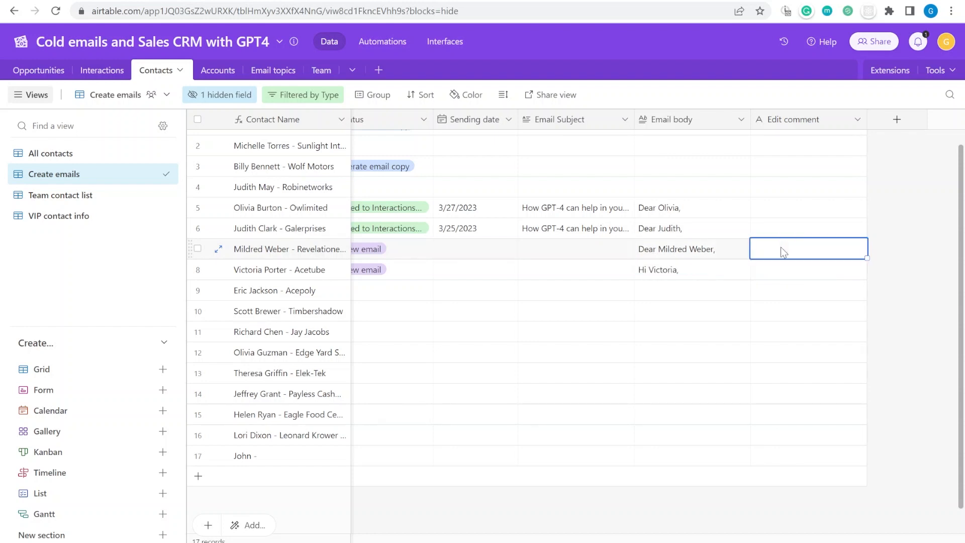
text(Make it less formal)
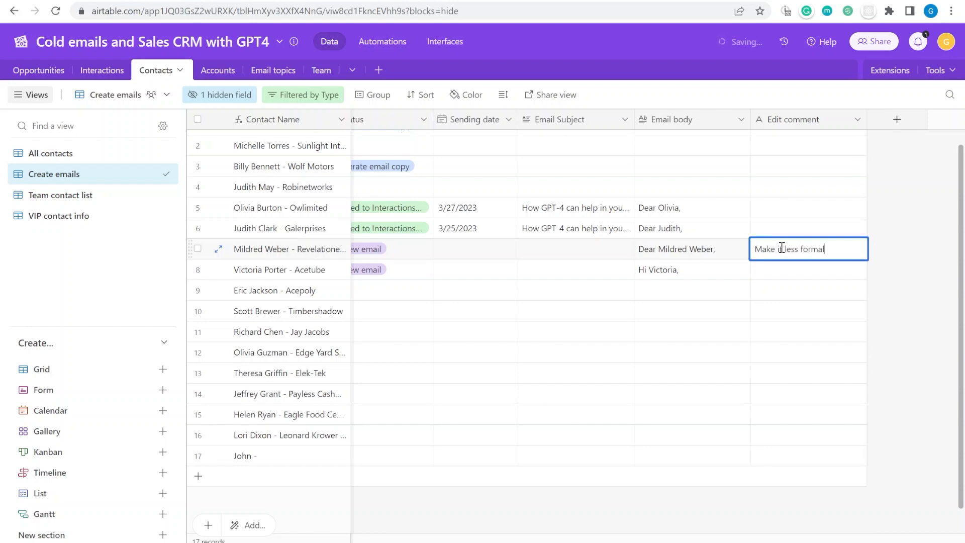
click(606, 248)
drag(480, 252, 367, 253)
Set row 7's status to Generate email copy and save the Make scenario.
click(553, 251)
click(957, 251)
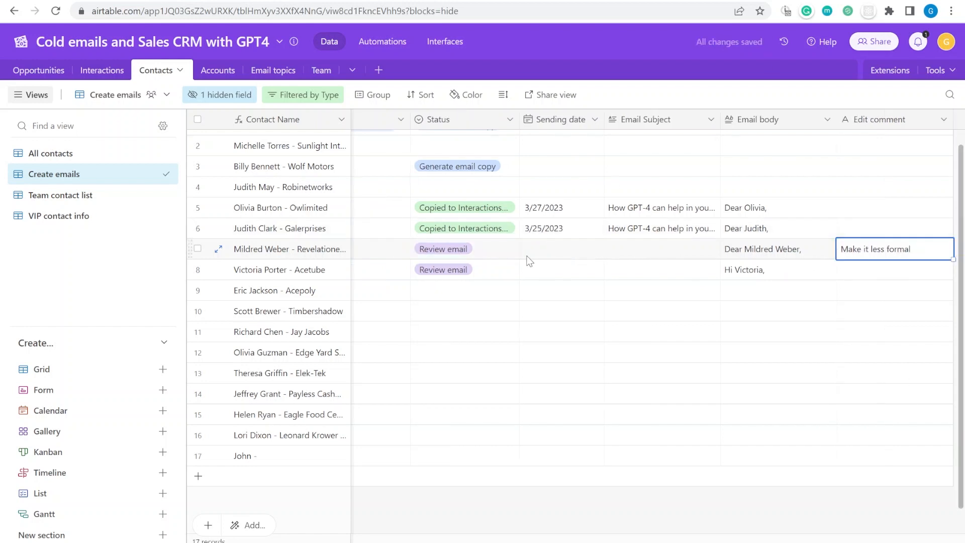
click(491, 254)
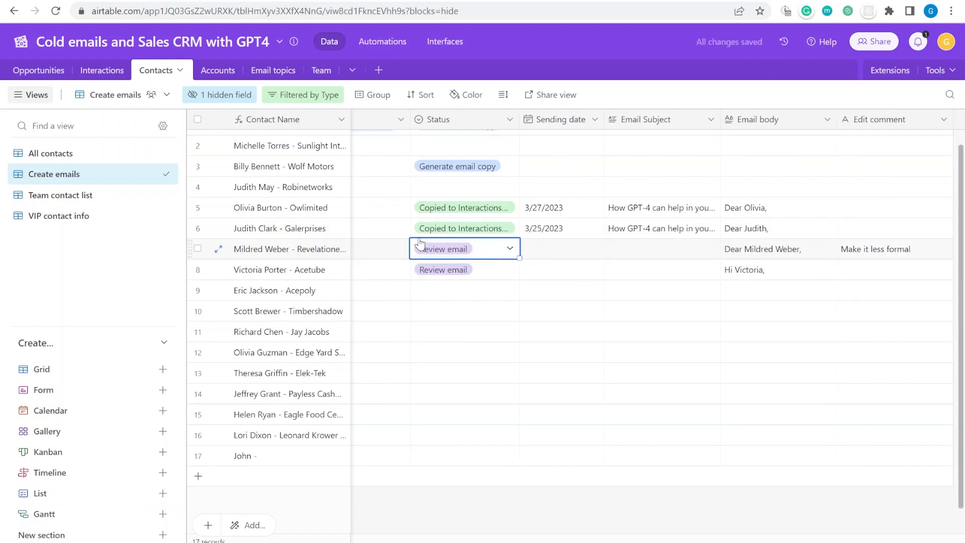
click(484, 252)
click(483, 317)
click(781, 252)
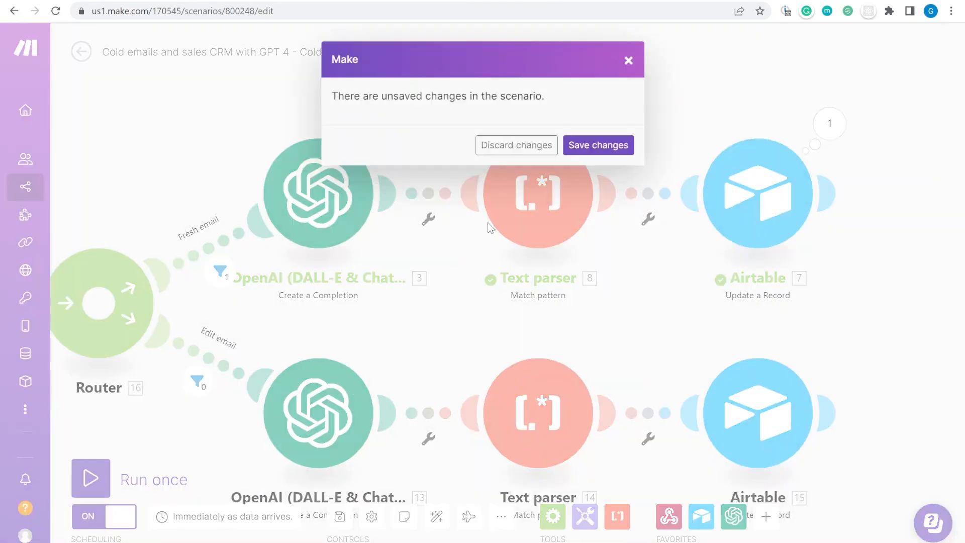
click(598, 144)
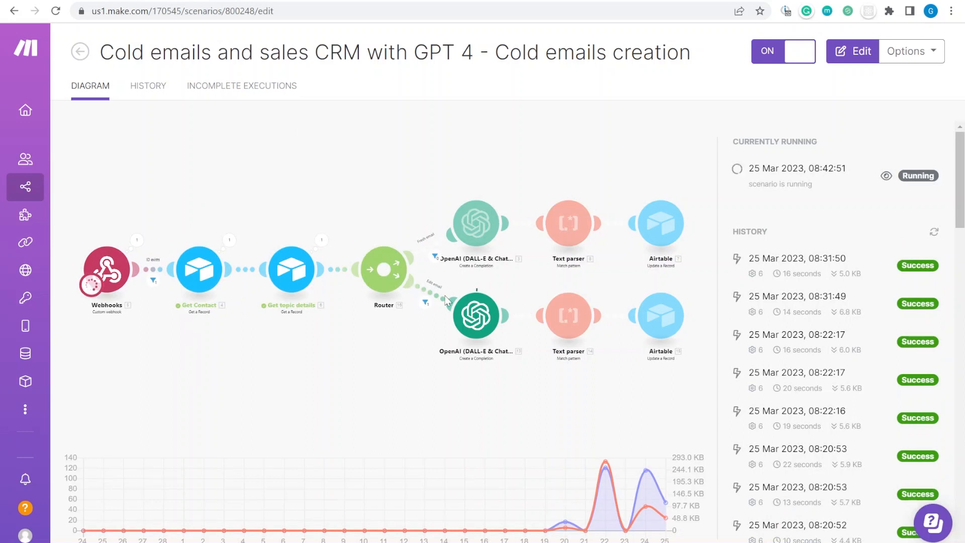
Inspect the Edit email filter's bundle carrying the comment 'Make it less formal' in the scenario editor.
click(395, 332)
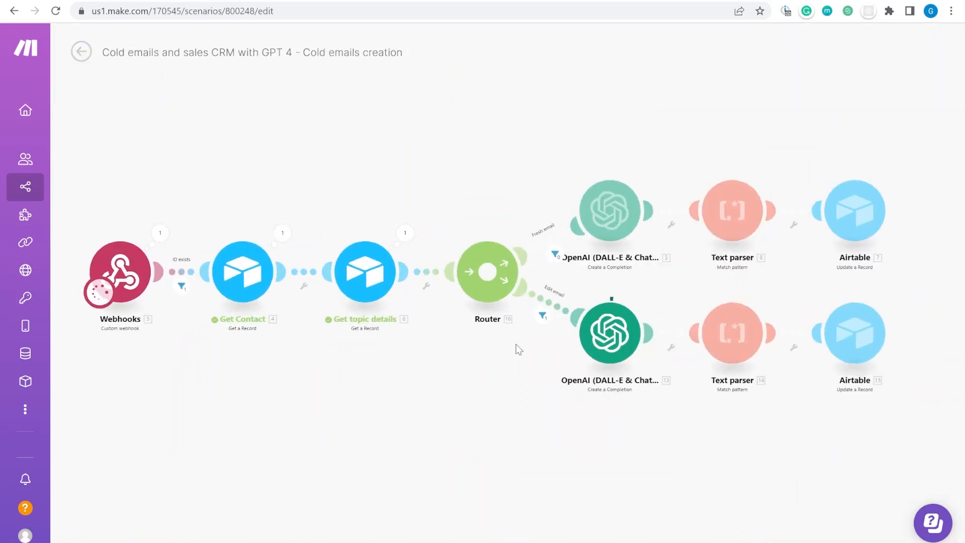
scroll(573, 309, up, 5)
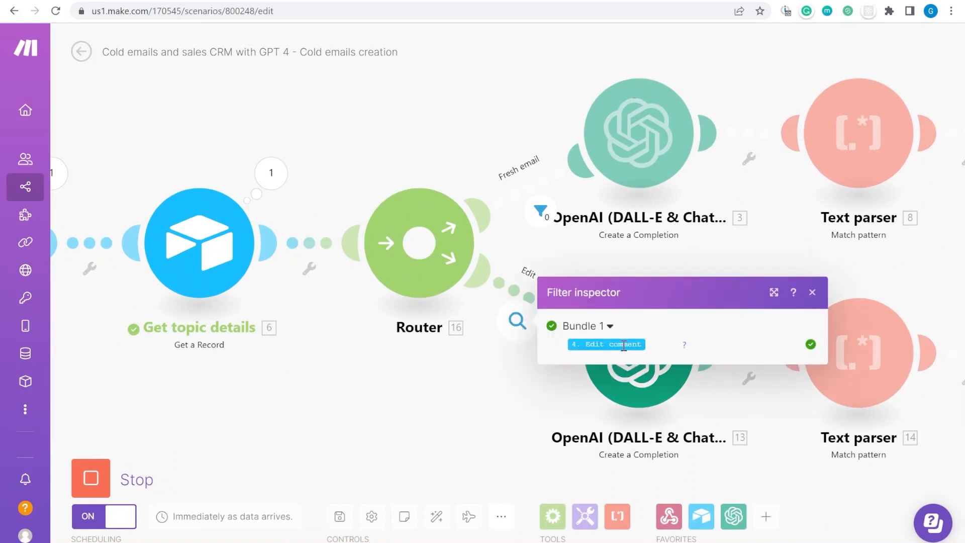
mouse_move(609, 346)
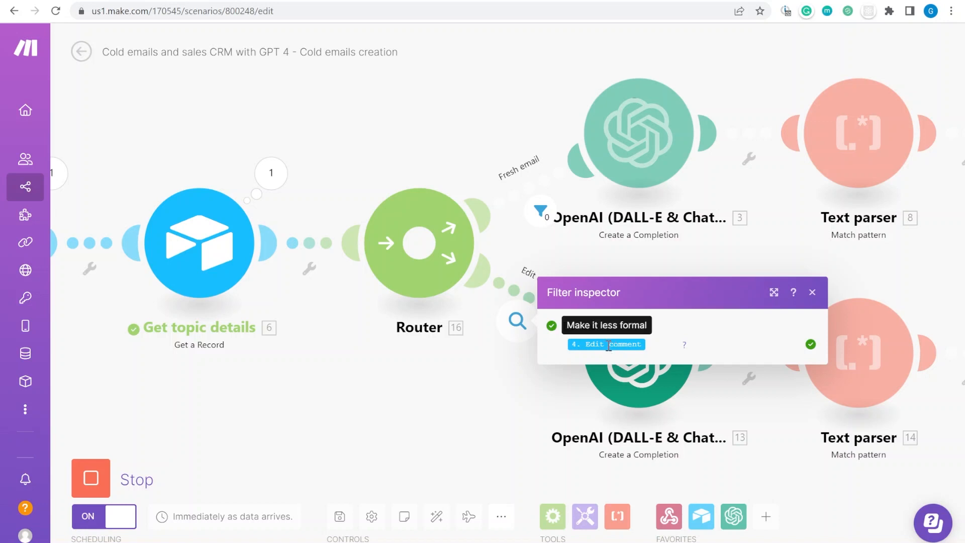
click(812, 293)
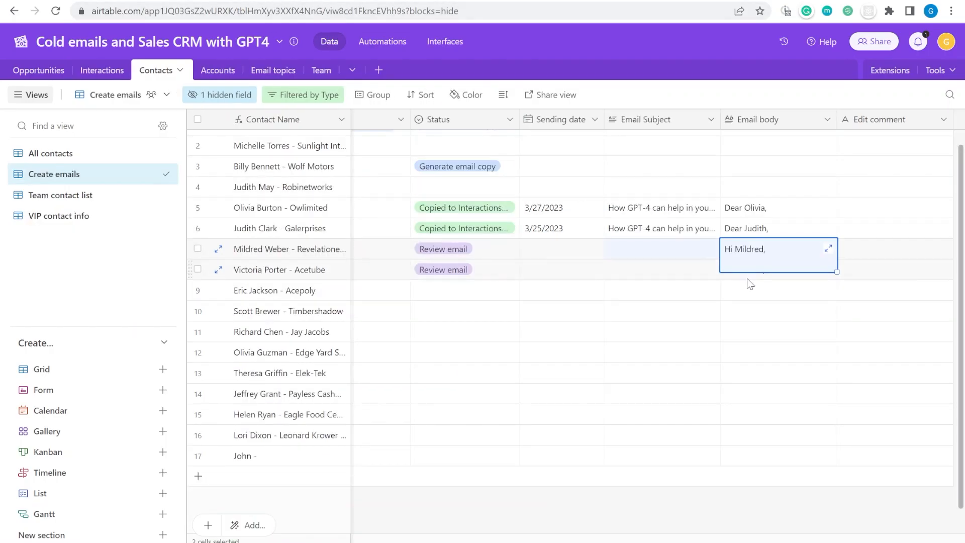
Read row 7's regenerated, less formal email body in the expanded view.
key(Right)
click(807, 251)
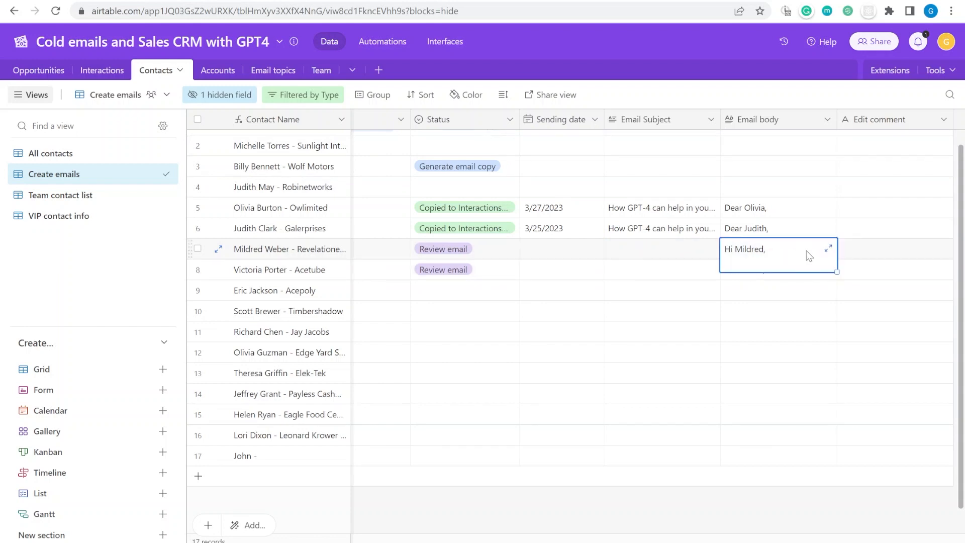
click(828, 250)
scroll(611, 166, down, 5)
scroll(600, 302, up, 3)
scroll(599, 302, up, 5)
scroll(599, 302, down, 3)
Change row 7's edit comment to 'Make it shorter 2 paragaphs' and status to Generate email copy.
click(892, 254)
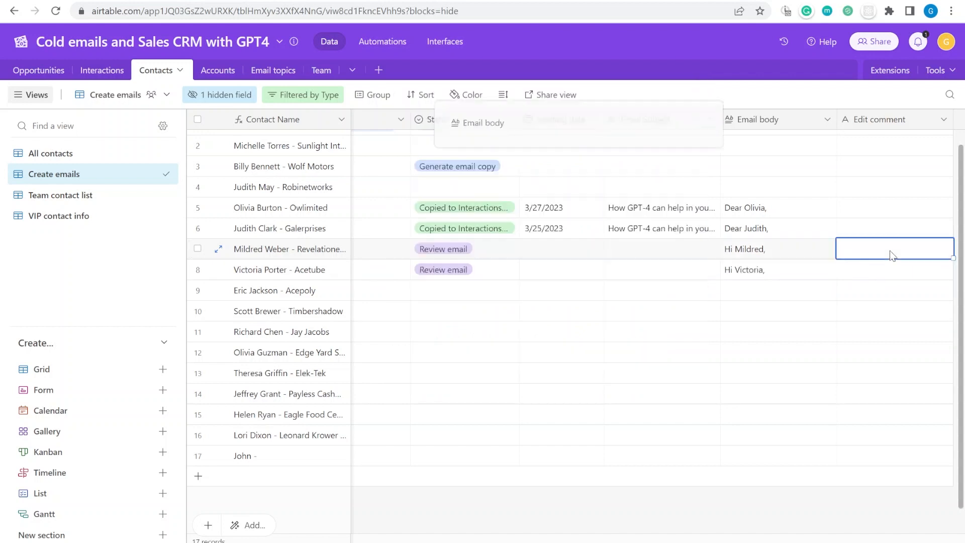
text(Make it shorter 2 paragaphs)
click(500, 251)
click(500, 251)
click(457, 315)
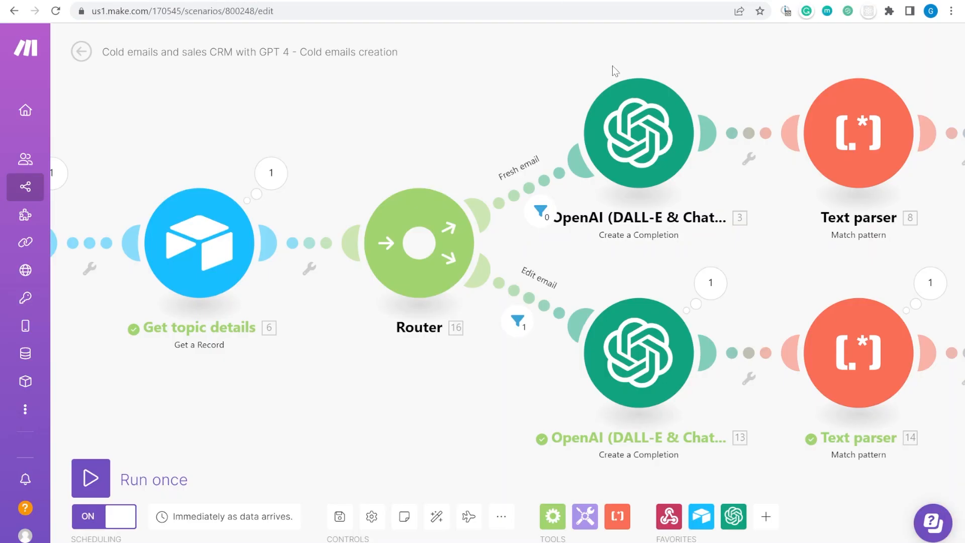
Set the edit-branch OpenAI module's model to gpt-3.5-turbo.
drag(679, 297, 524, 181)
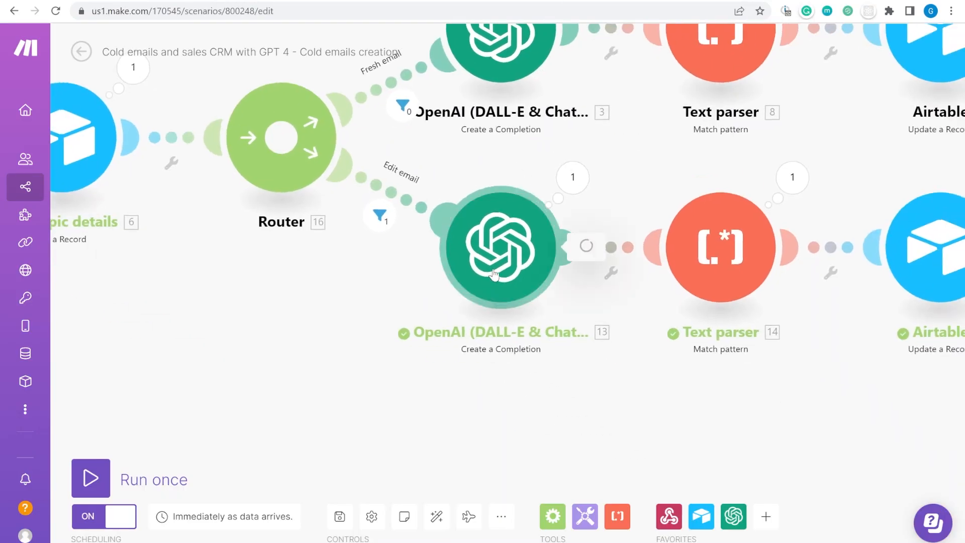
click(571, 314)
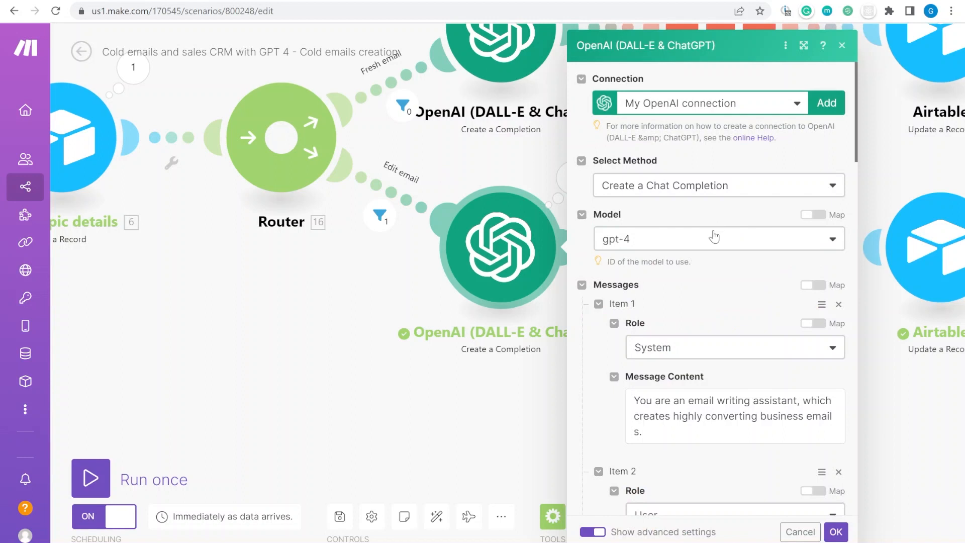
scroll(713, 237, down, 1)
scroll(696, 265, down, 2)
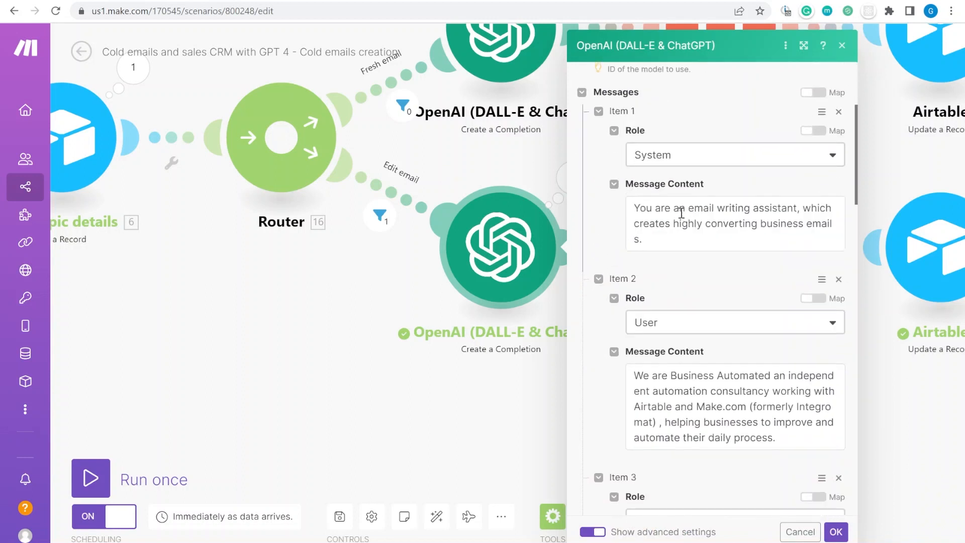
scroll(682, 214, up, 3)
click(646, 177)
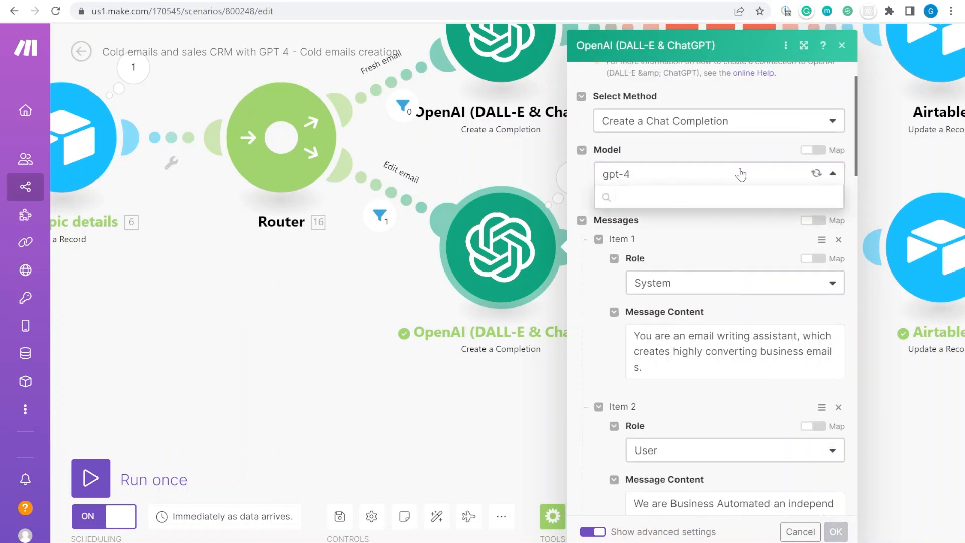
click(659, 266)
scroll(611, 240, down, 2)
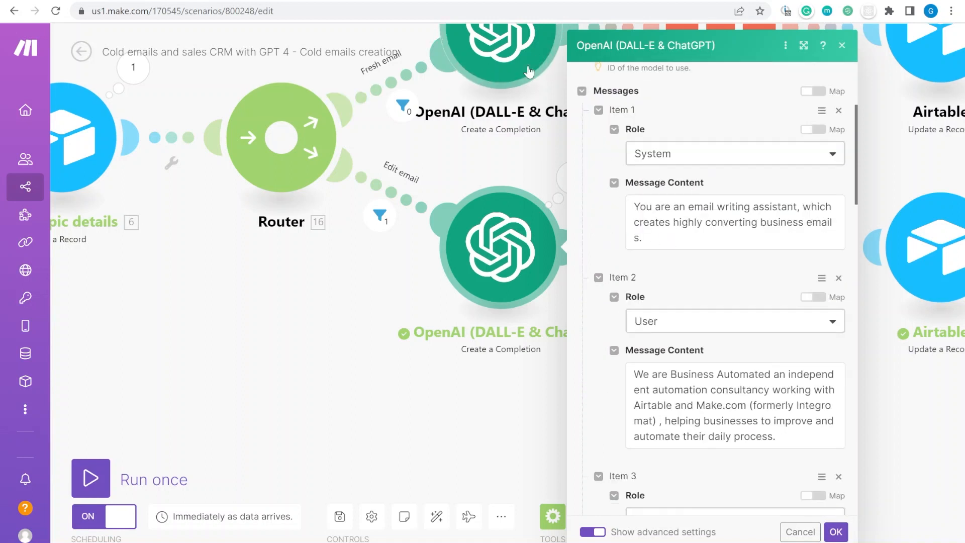
scroll(646, 215, down, 2)
drag(711, 176, 639, 136)
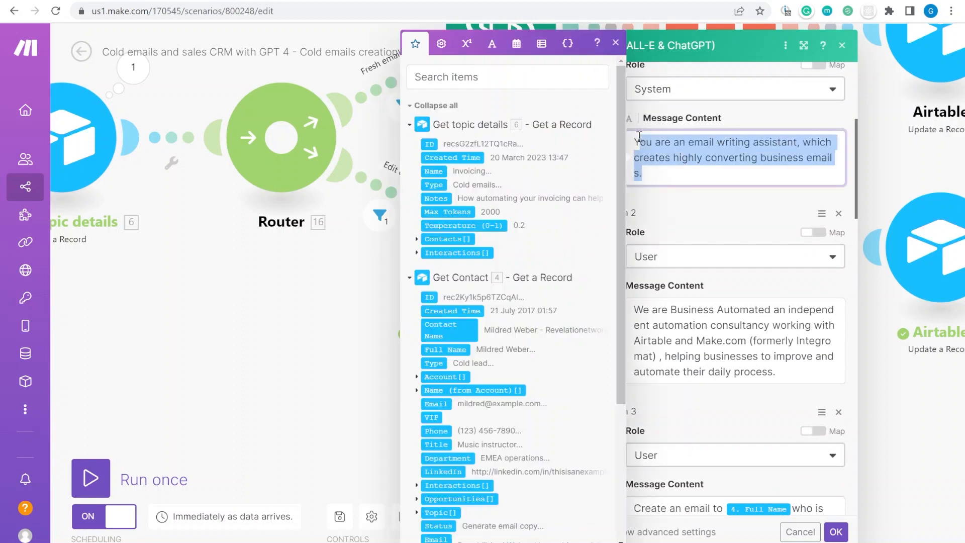
click(749, 195)
Review the messages: Item 7 System with subject and body, Item 8 User mapped to Edit comment, then Max Tokens.
scroll(754, 191, down, 3)
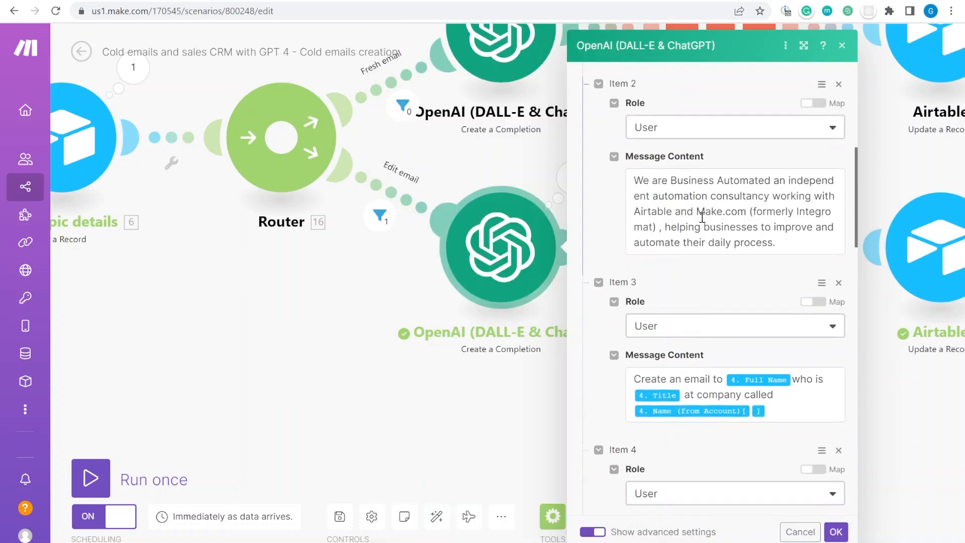
scroll(702, 217, down, 4)
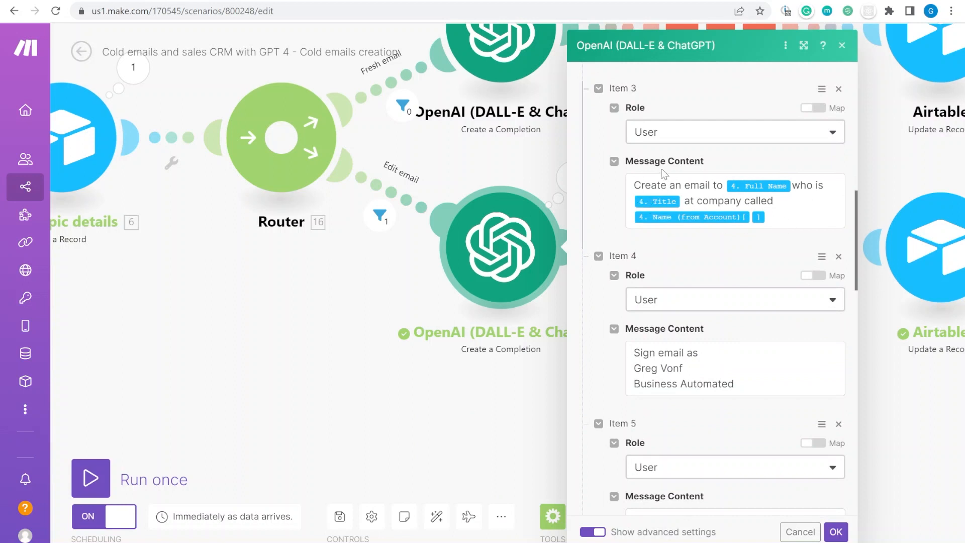
scroll(689, 339, down, 3)
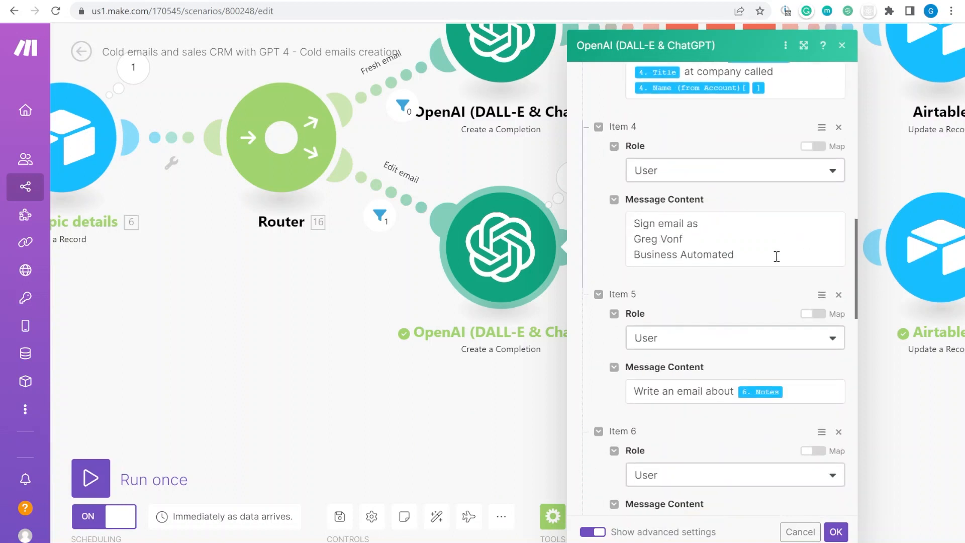
scroll(653, 401, down, 2)
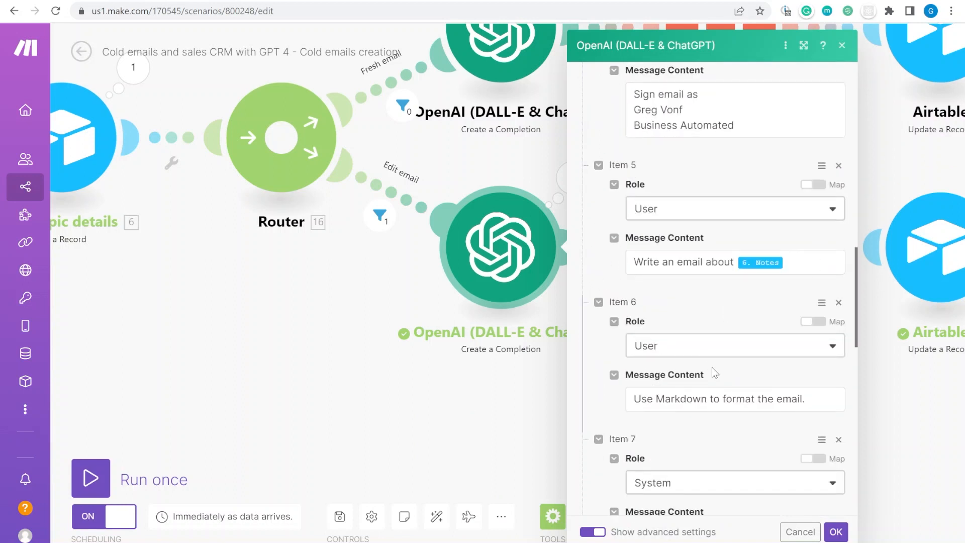
scroll(679, 262, down, 4)
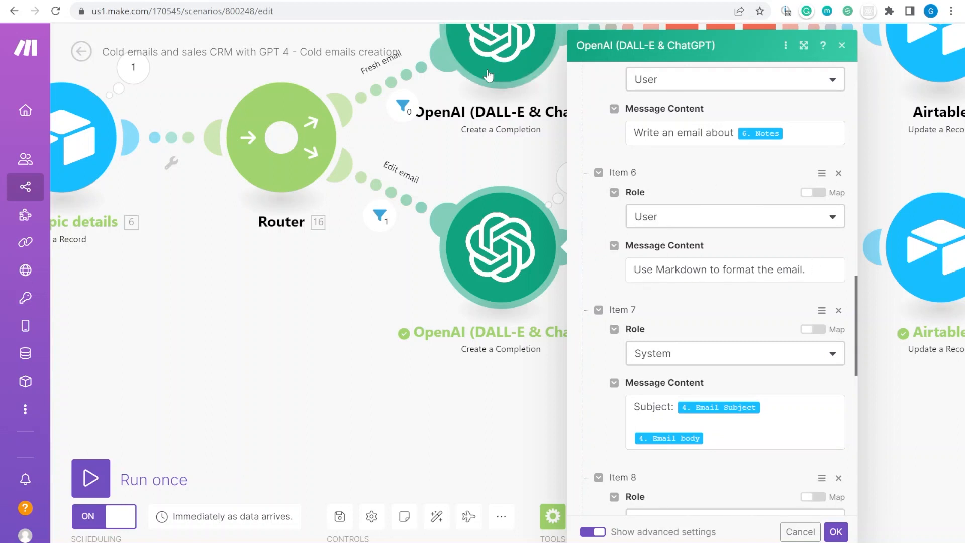
drag(478, 172, 434, 247)
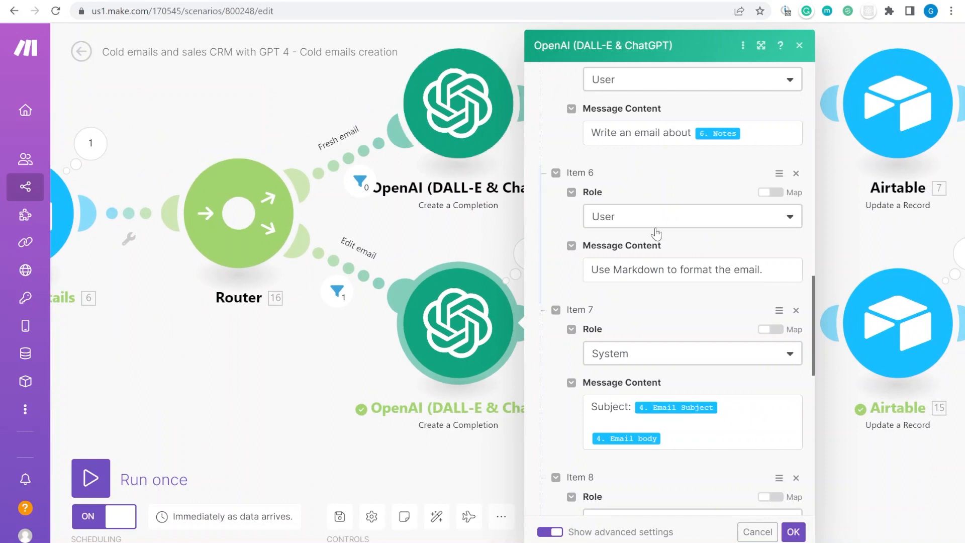
scroll(653, 231, down, 3)
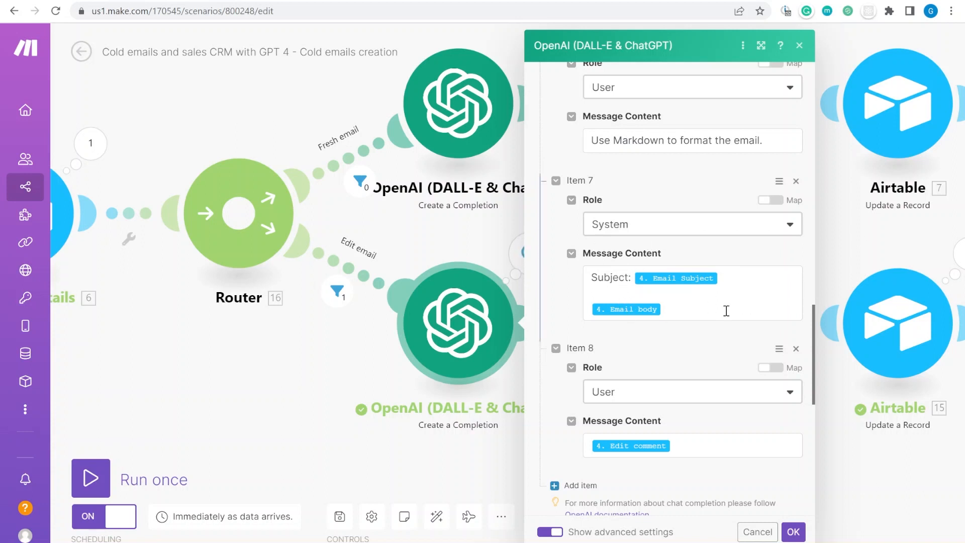
drag(609, 278, 758, 313)
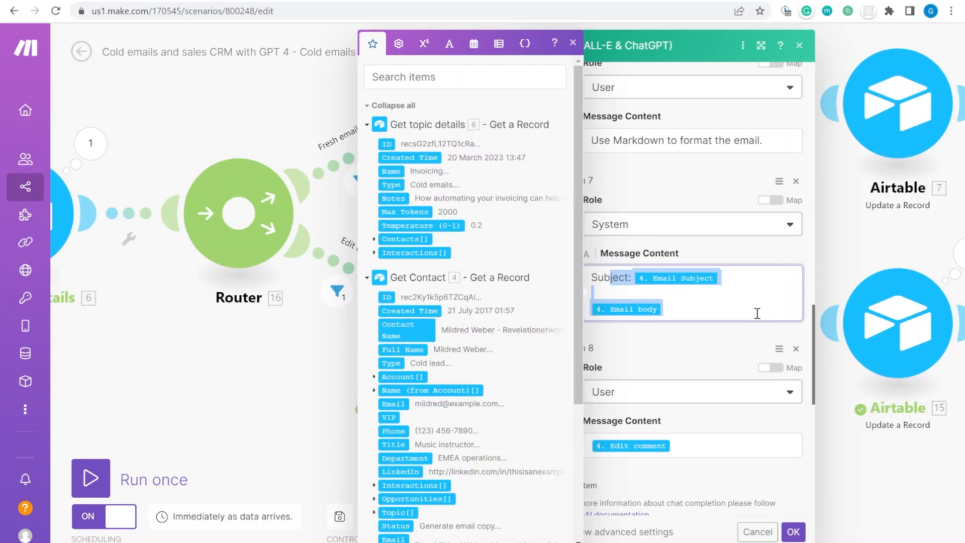
click(714, 316)
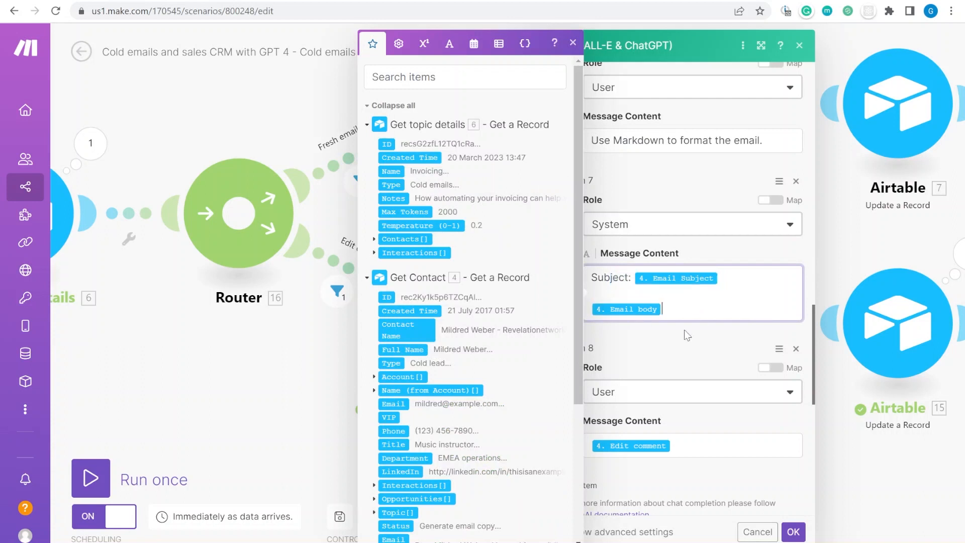
click(644, 340)
scroll(608, 321, down, 3)
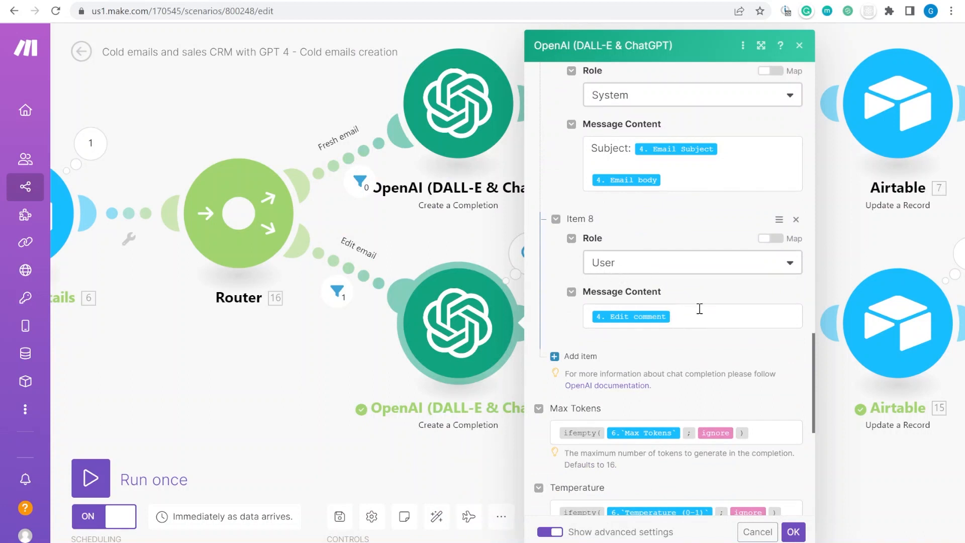
scroll(654, 327, down, 2)
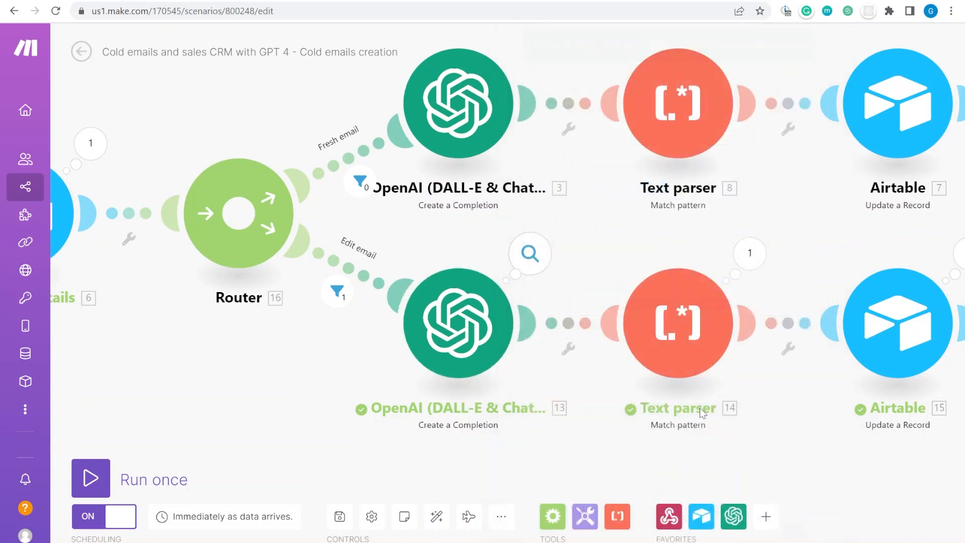
Expand the edit-email OpenAI output's Choices > 1 > Message content and review the regenerated subject and body.
click(530, 253)
click(633, 371)
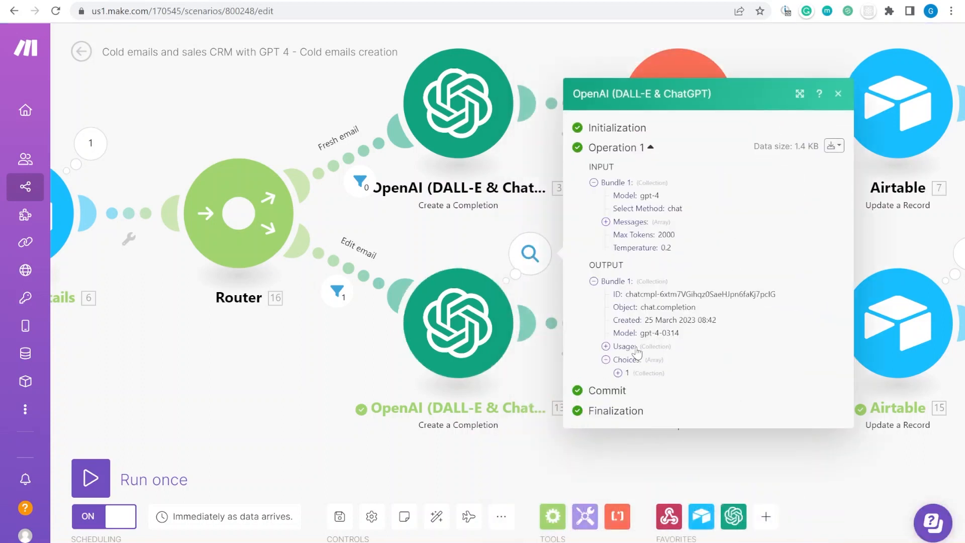
click(640, 373)
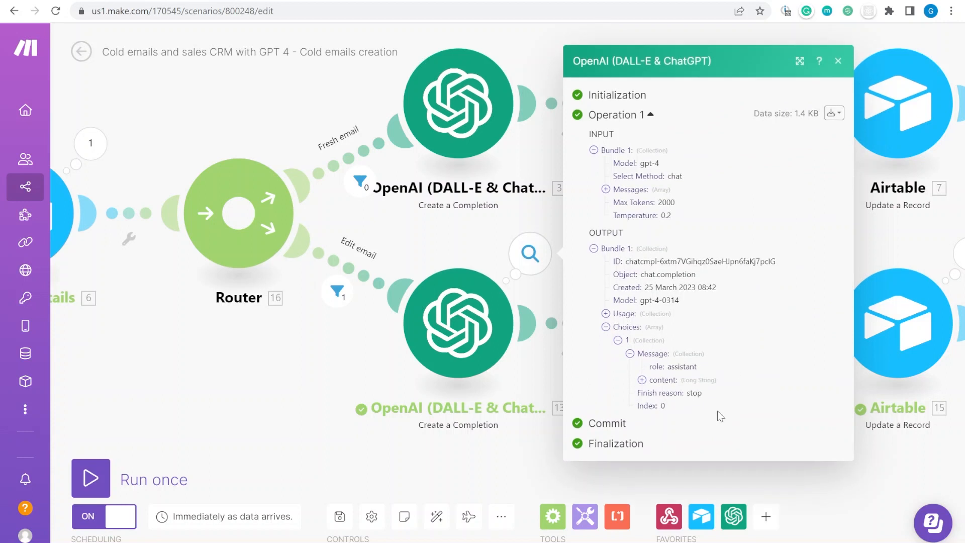
click(667, 382)
scroll(744, 372, down, 4)
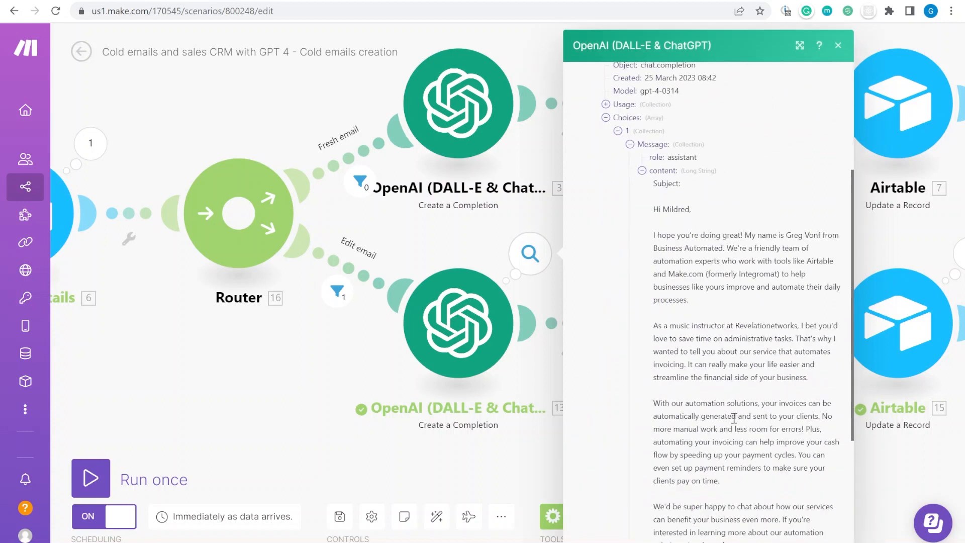
drag(708, 211, 759, 404)
drag(669, 189, 627, 187)
click(728, 195)
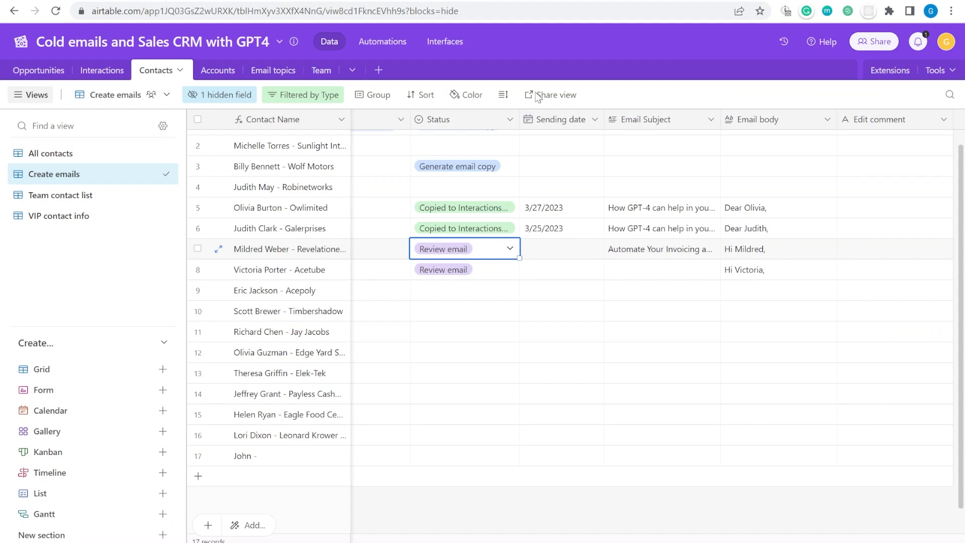
click(754, 249)
click(829, 250)
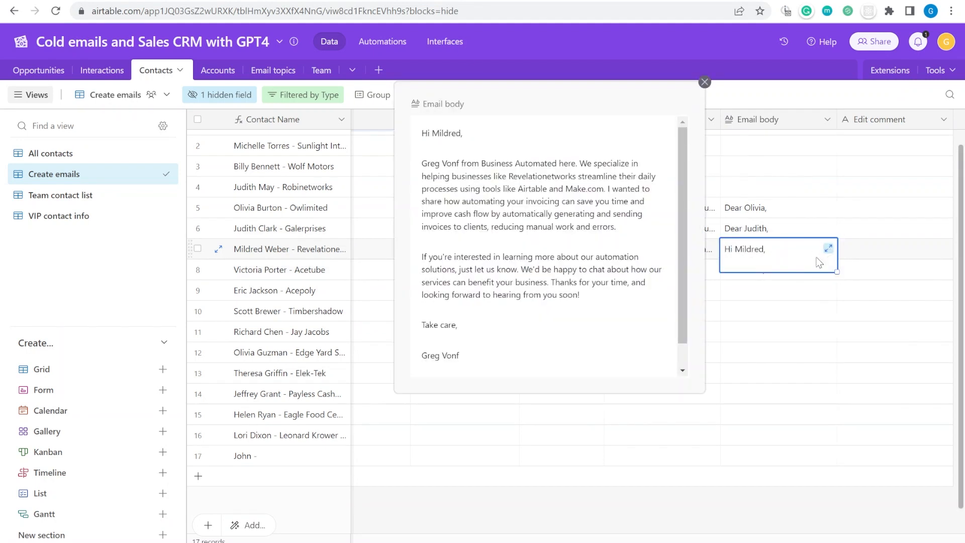
drag(422, 162, 593, 317)
click(591, 315)
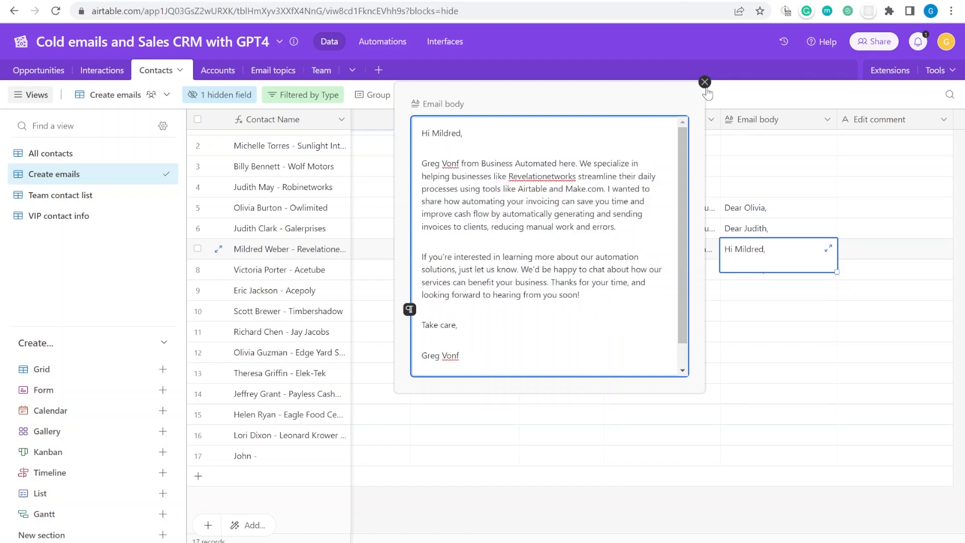
click(705, 82)
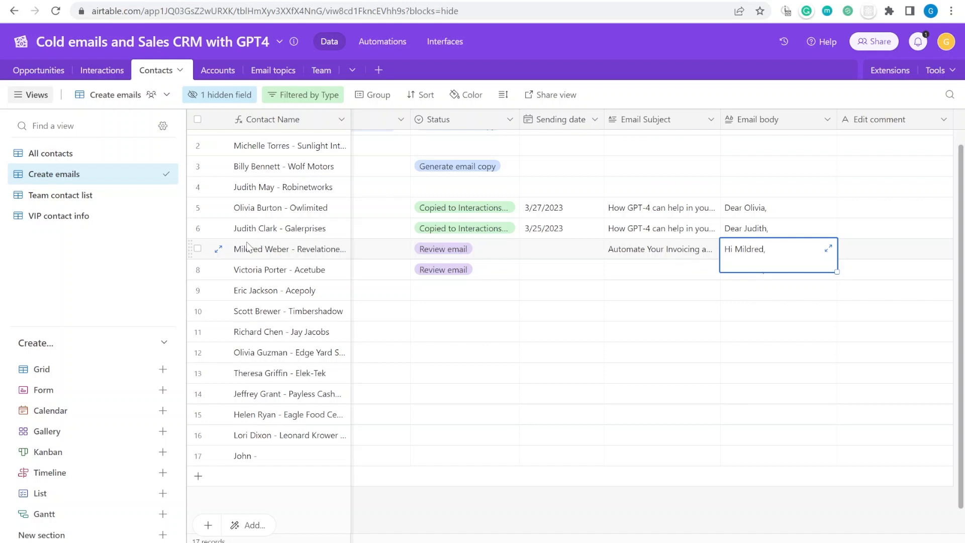
click(223, 250)
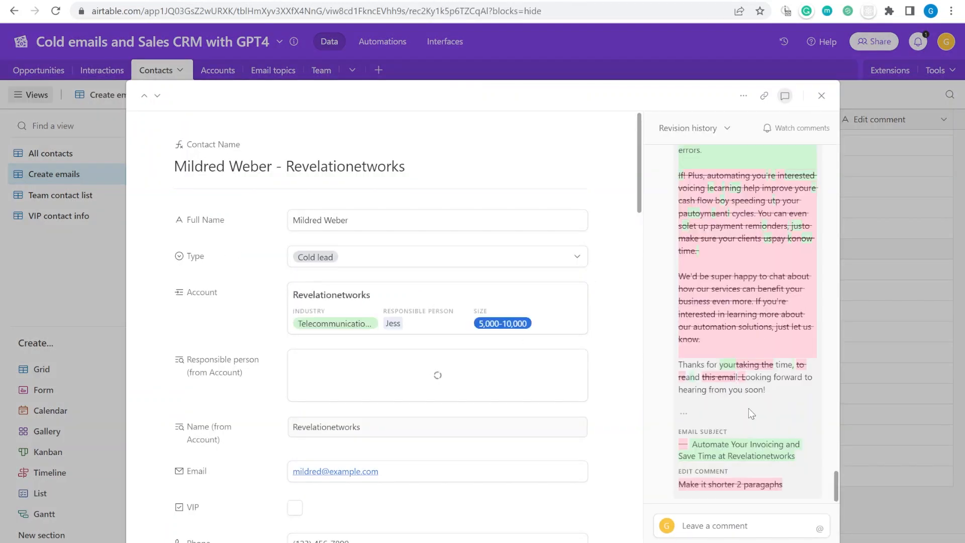
scroll(751, 413, up, 7)
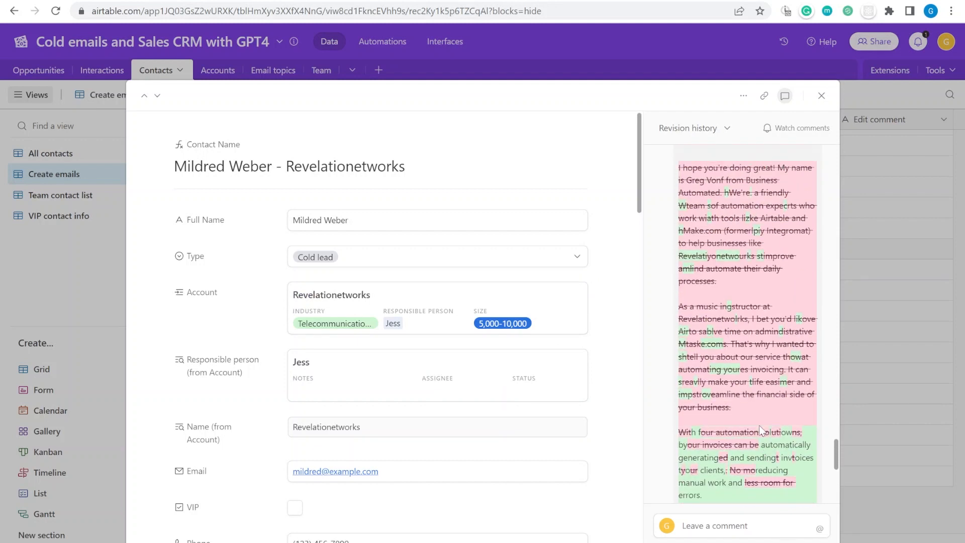
scroll(761, 430, up, 4)
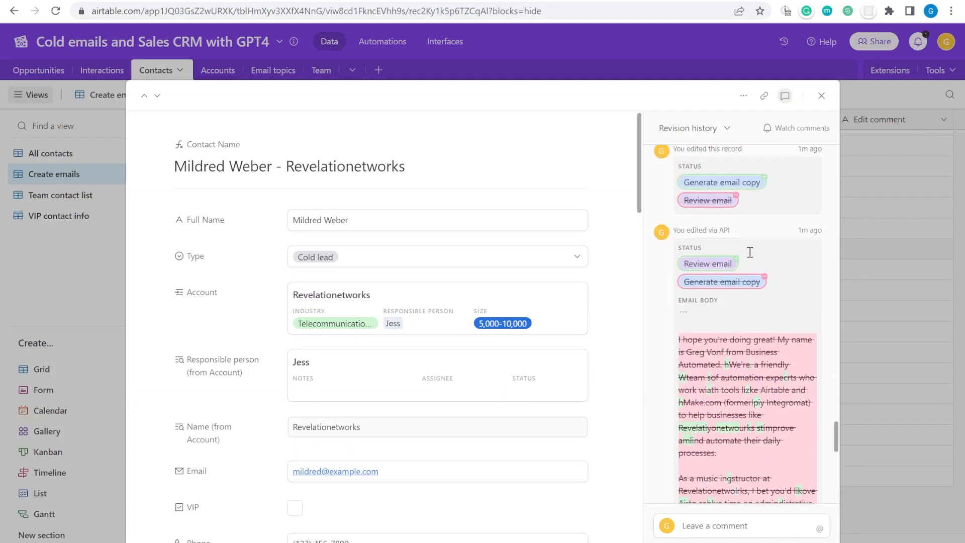
scroll(748, 386, down, 3)
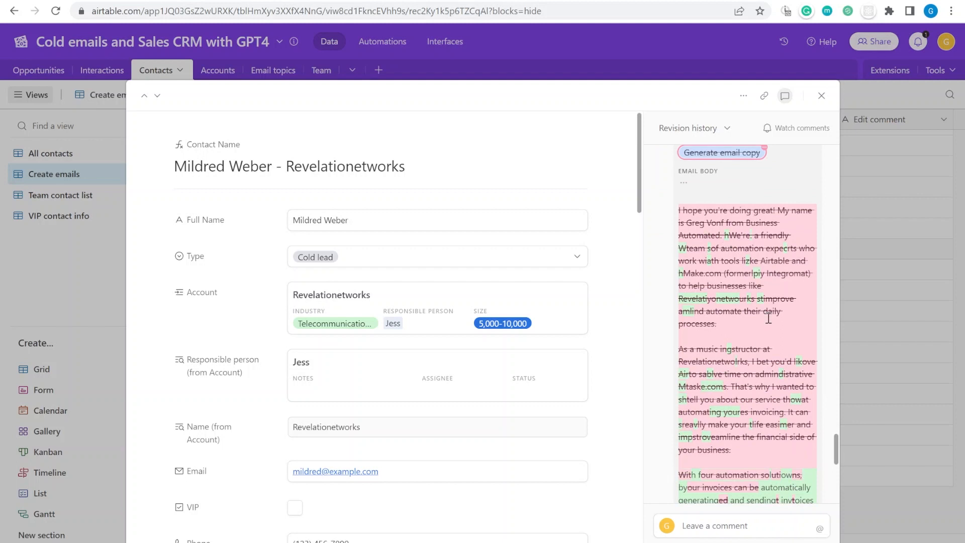
scroll(755, 311, down, 6)
drag(731, 337, 775, 145)
scroll(765, 397, down, 3)
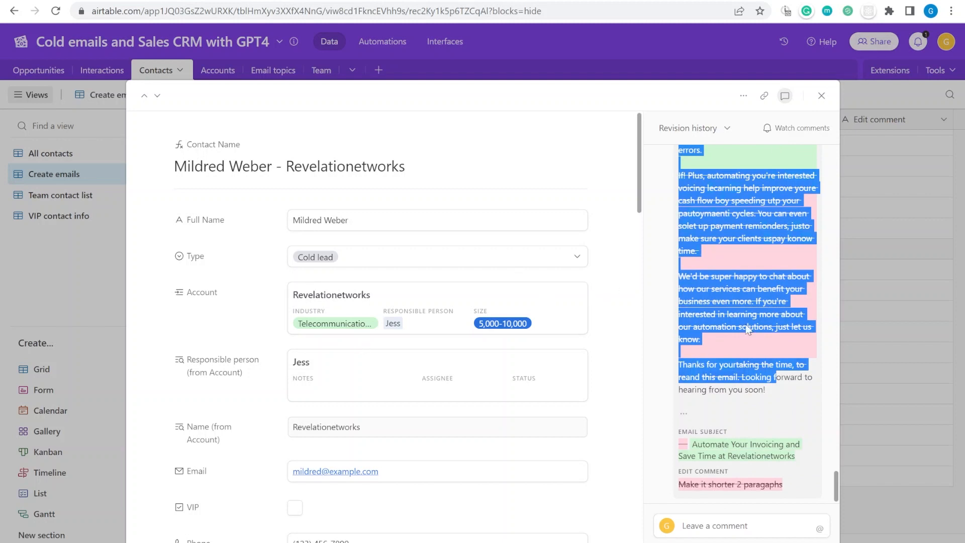
scroll(761, 247, up, 3)
click(821, 95)
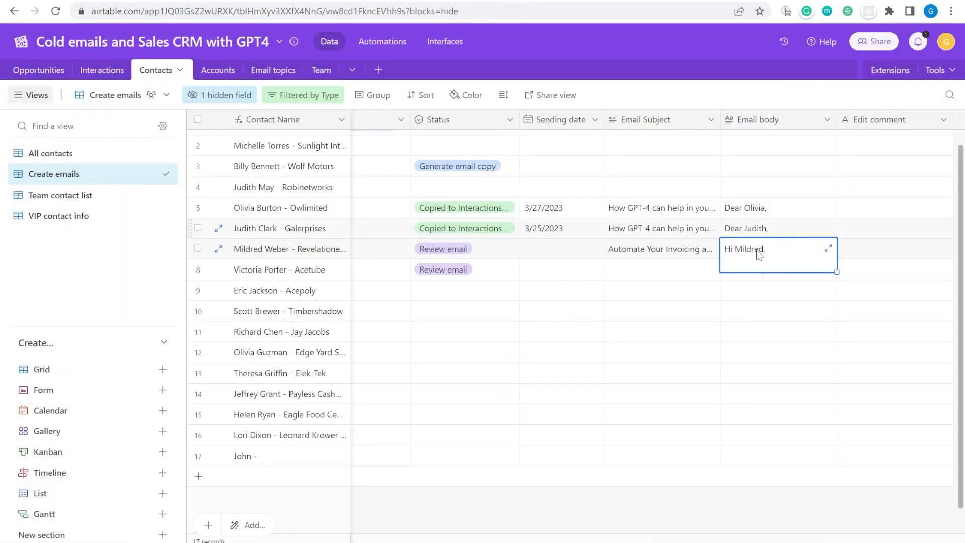
click(851, 246)
click(659, 254)
click(802, 247)
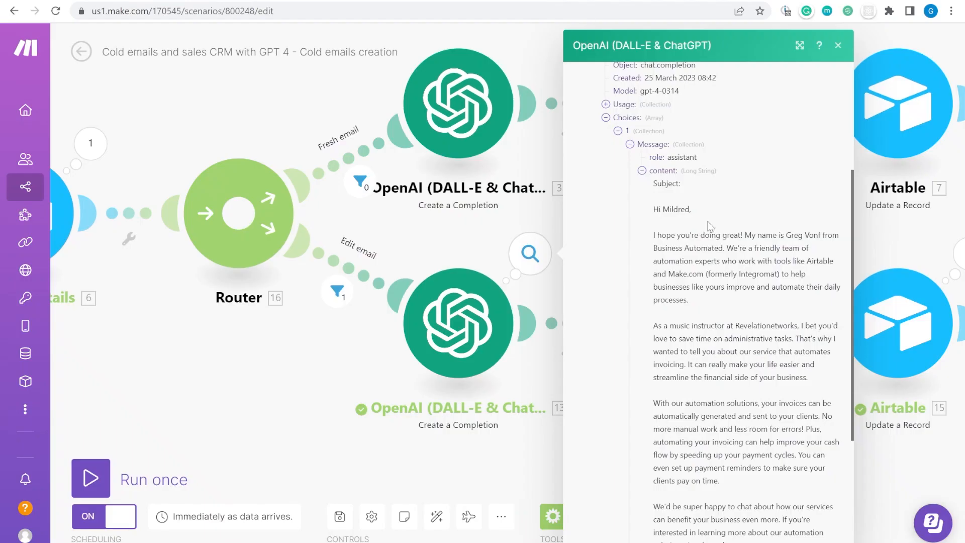
Review Text parser 14's pattern Subject:(.*)([\W\w]*) applied to the OpenAI message content.
click(835, 48)
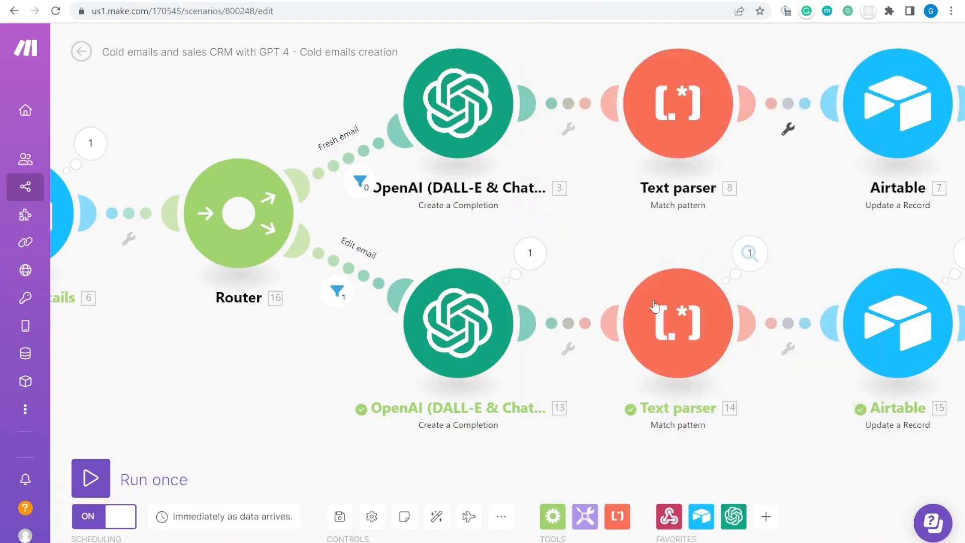
click(667, 313)
scroll(384, 375, down, 1)
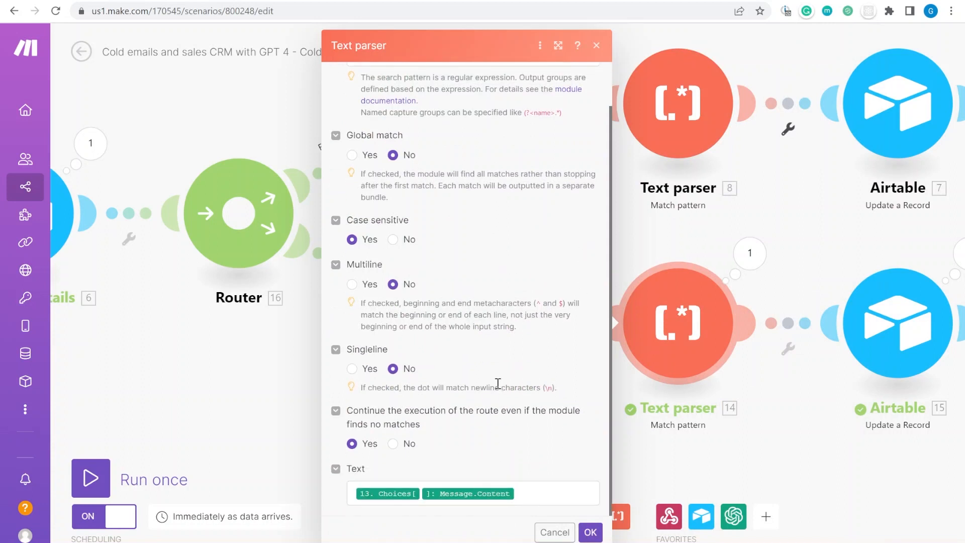
scroll(497, 384, up, 1)
drag(407, 104, 406, 100)
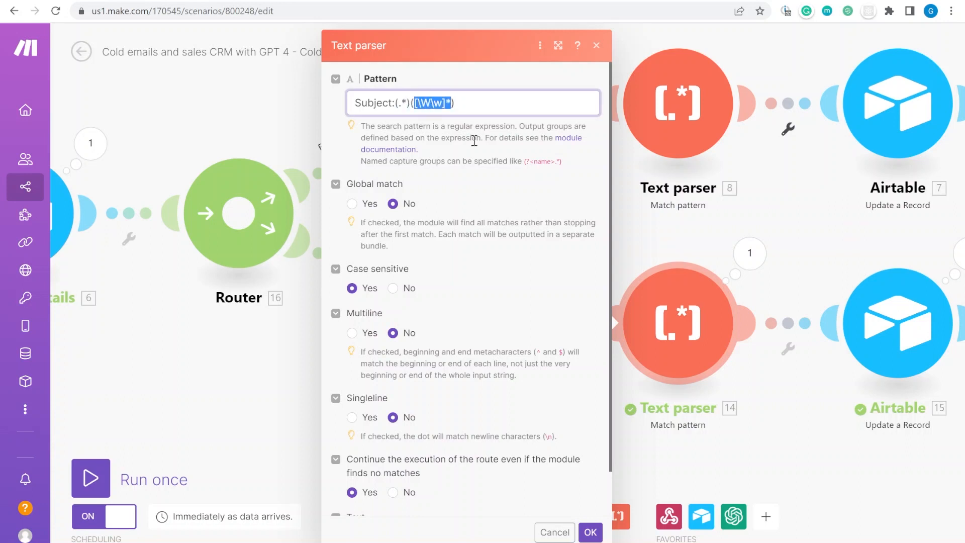
scroll(429, 328, down, 2)
Close the text parser settings and reposition the edit-route Airtable module on the canvas.
click(819, 249)
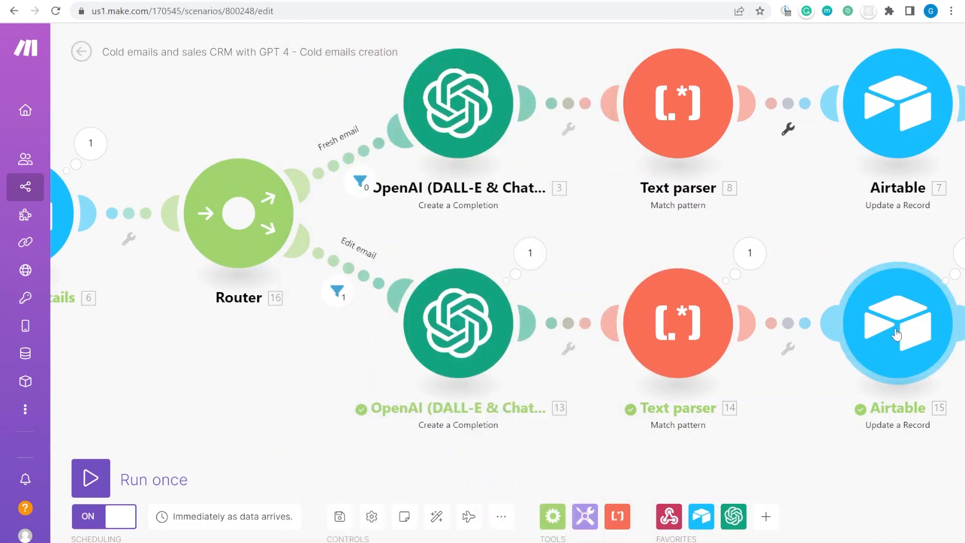
drag(843, 316, 895, 326)
drag(807, 403, 623, 368)
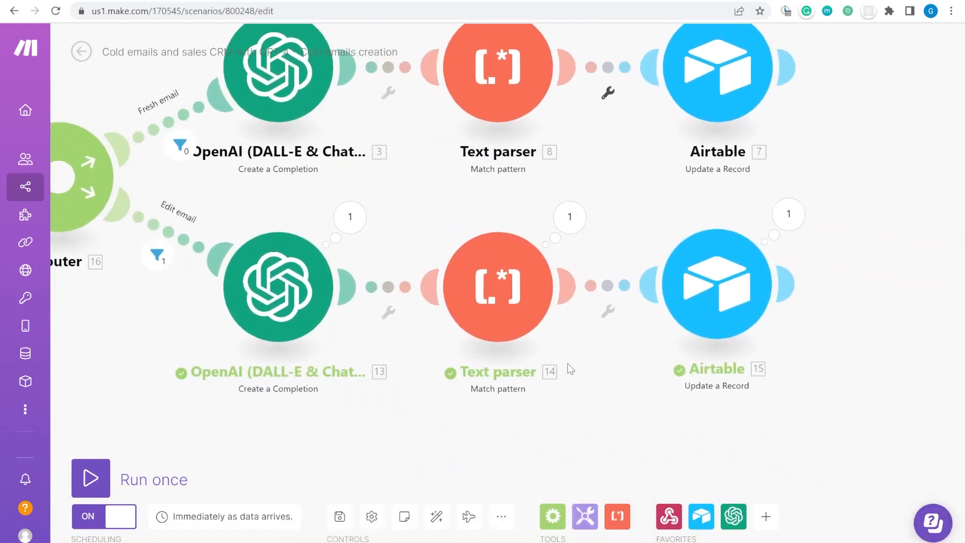
In the edit-route Airtable update, keep Status as Review email and check the parser-mapped subject and body.
click(699, 293)
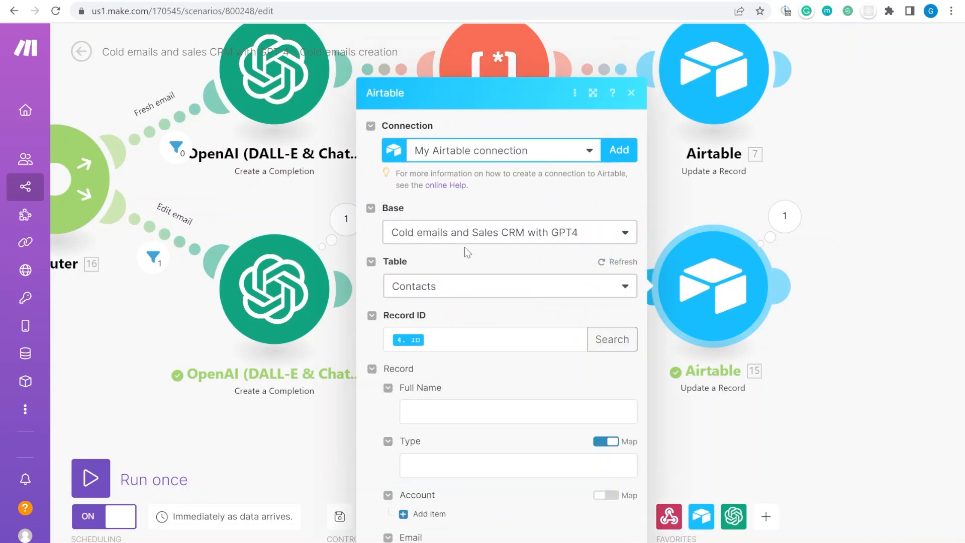
scroll(445, 289, down, 15)
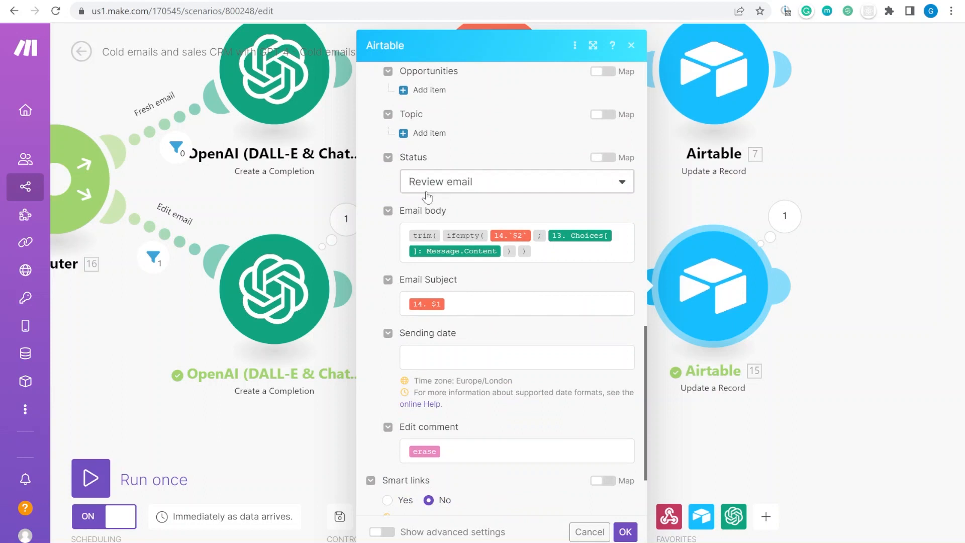
click(478, 188)
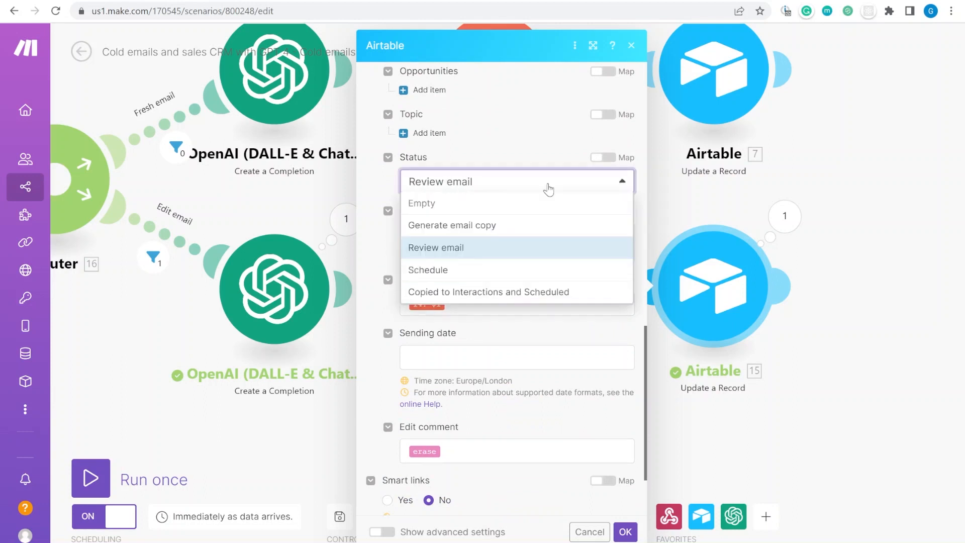
click(475, 256)
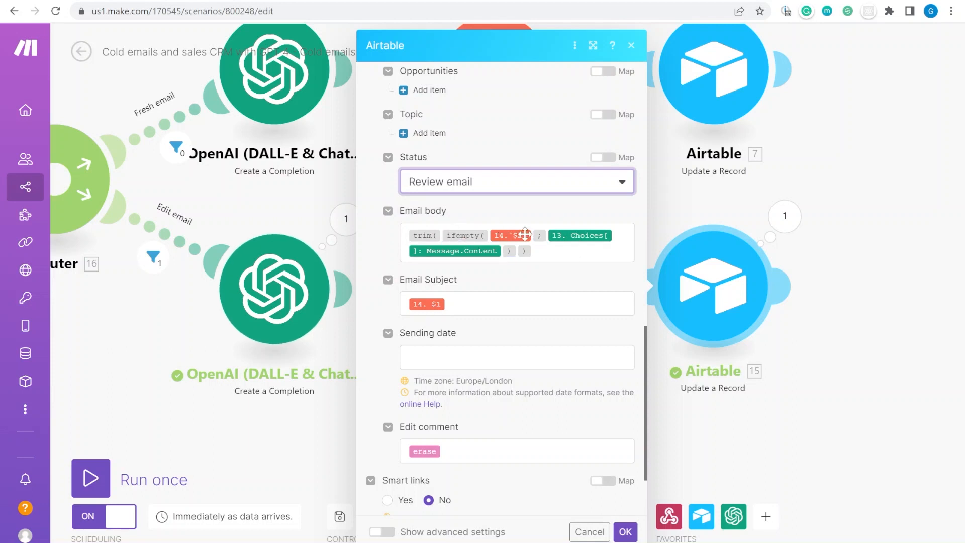
drag(785, 277, 555, 276)
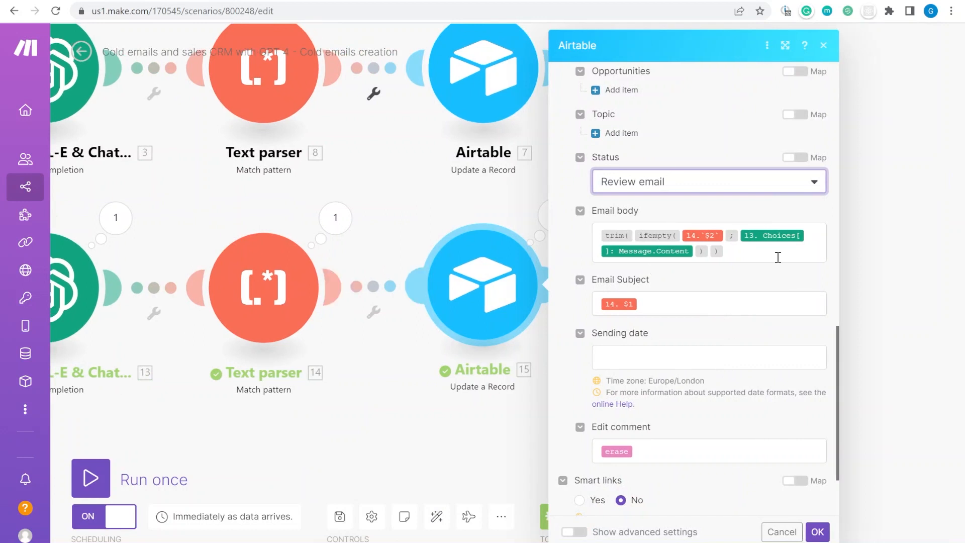
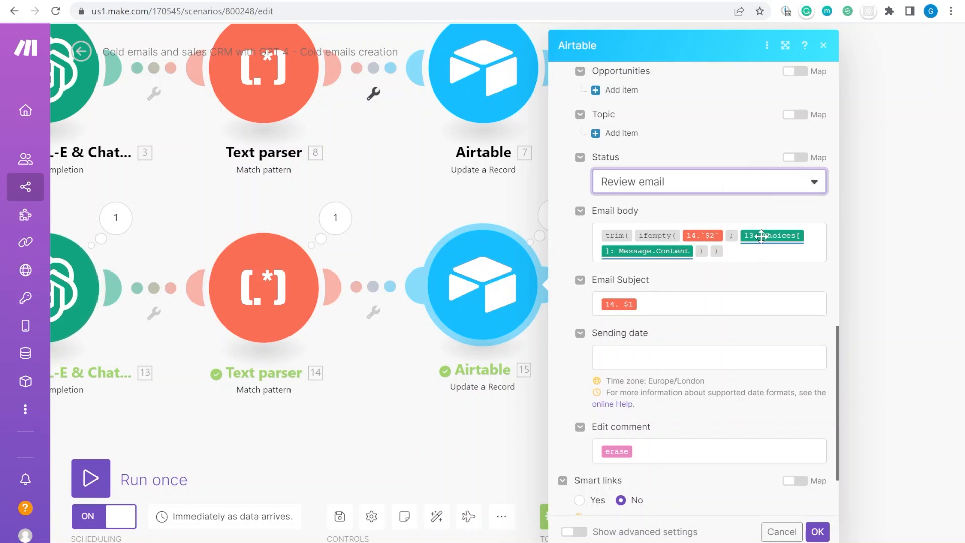
Set the Edit comment field to erase and save the Review email Airtable update module.
scroll(731, 314, down, 2)
scroll(731, 314, down, 1)
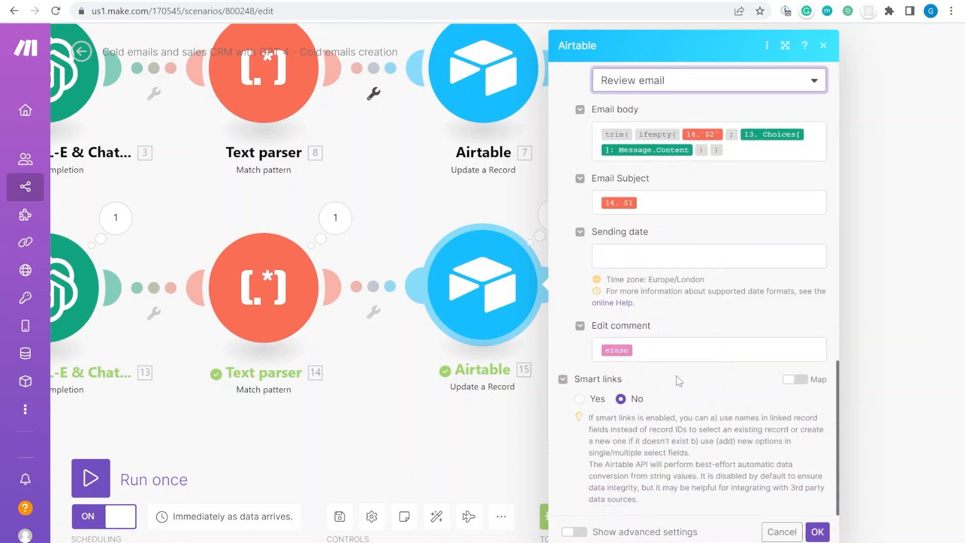
click(653, 351)
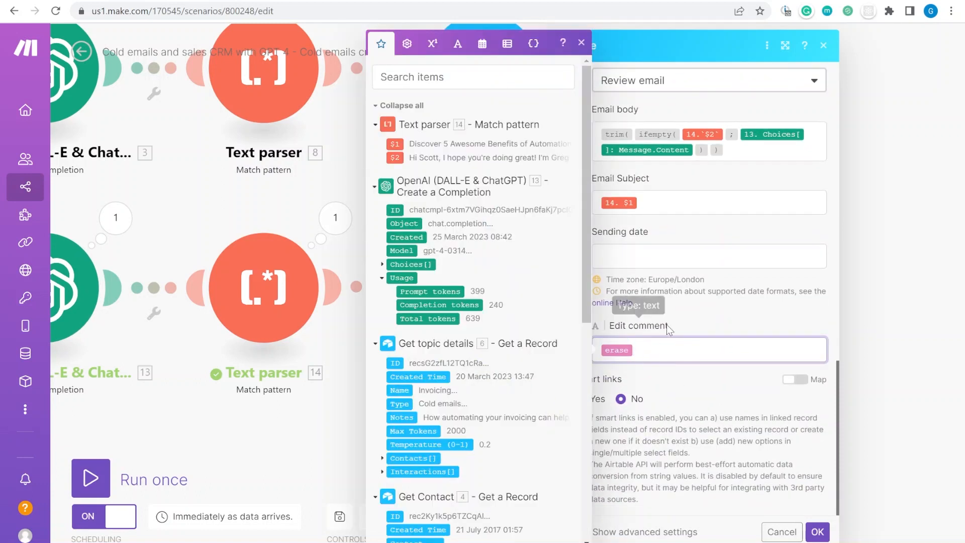
click(458, 44)
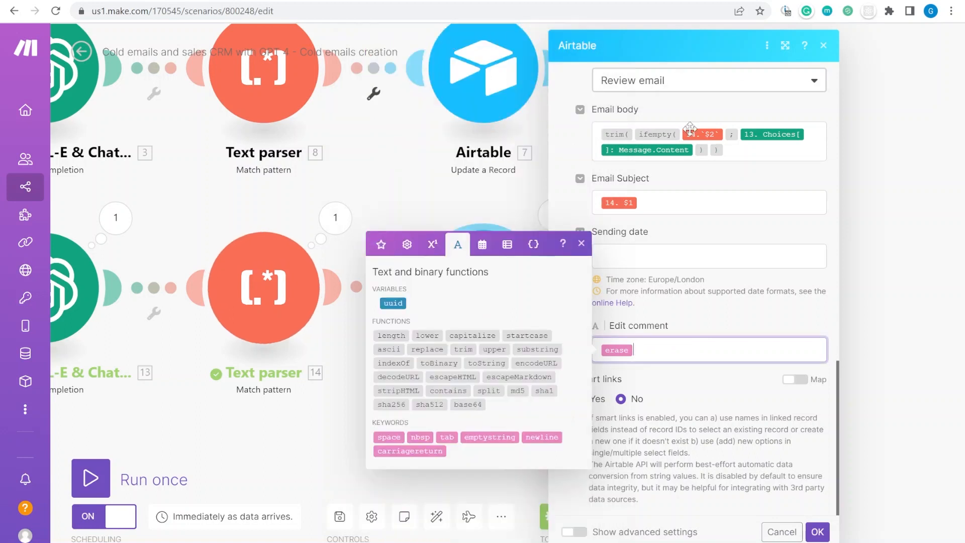
click(410, 249)
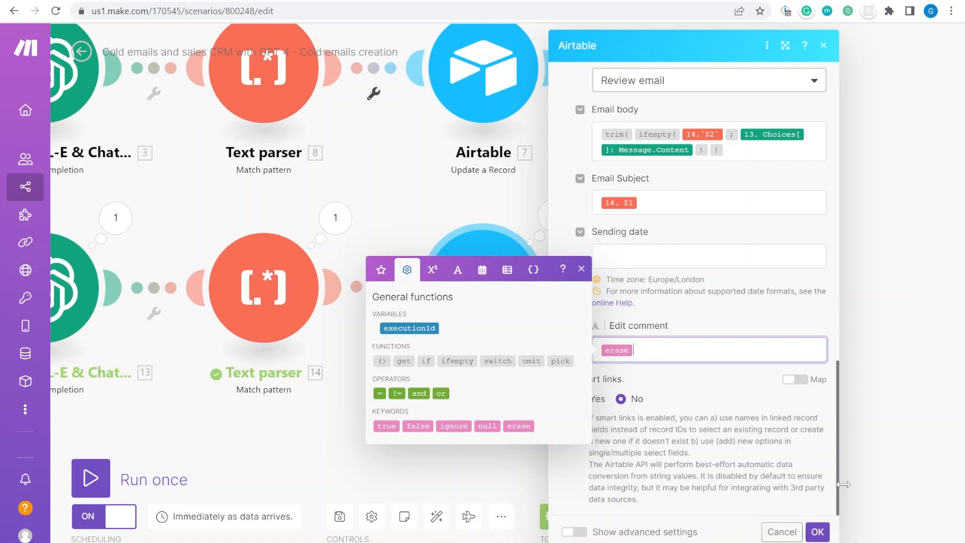
click(818, 532)
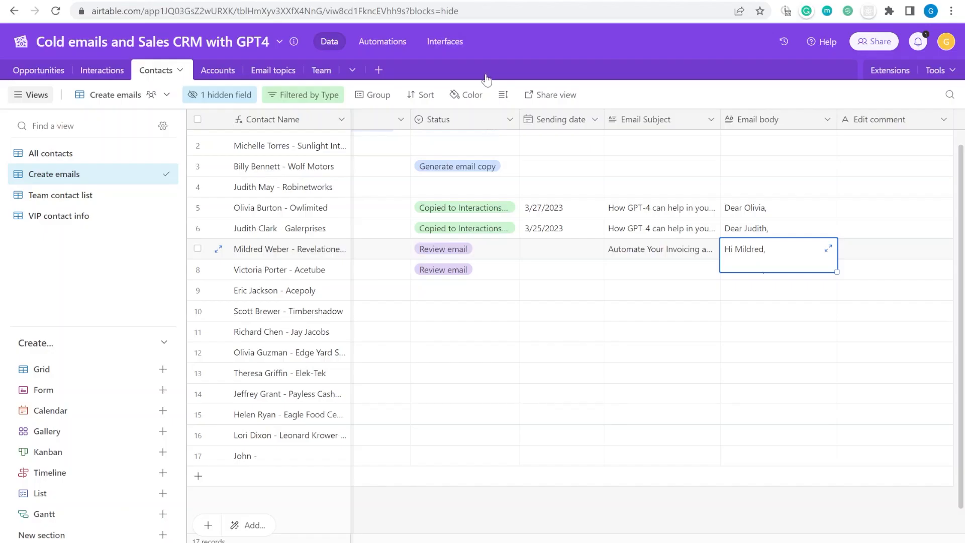
Copy row 7's invoicing Email Subject into row 8.
click(871, 251)
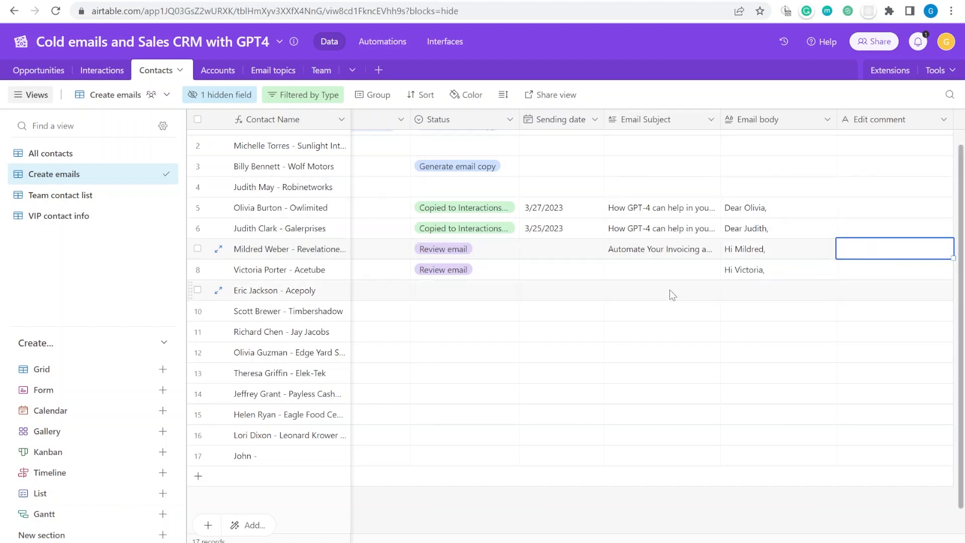
drag(465, 291, 336, 296)
drag(779, 265, 731, 257)
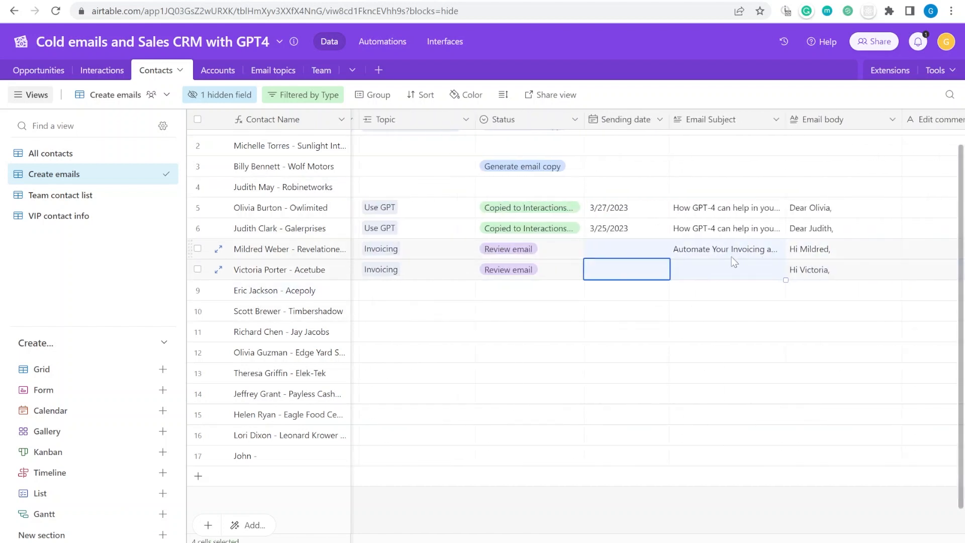
click(829, 272)
click(835, 251)
click(716, 250)
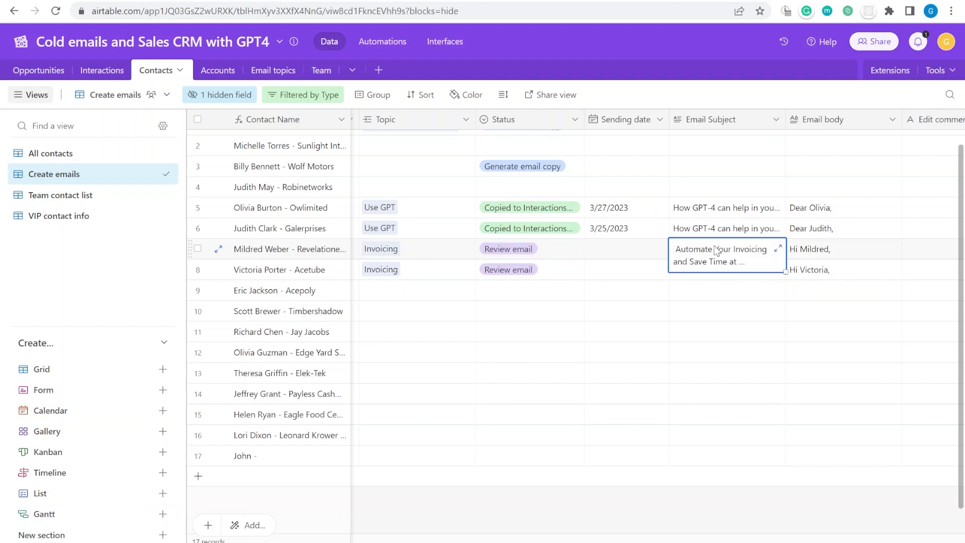
key(ctrl+c)
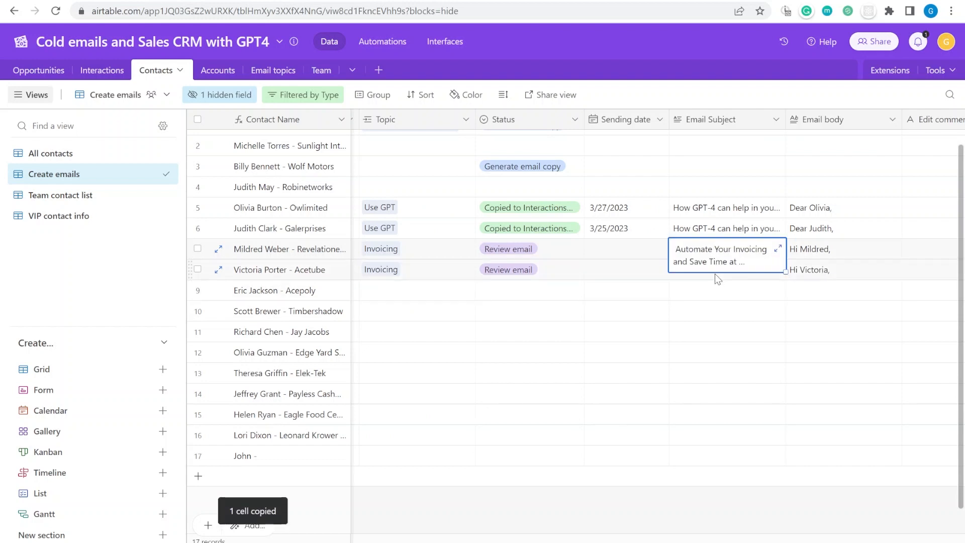
click(715, 274)
key(ctrl+v)
drag(629, 272, 754, 270)
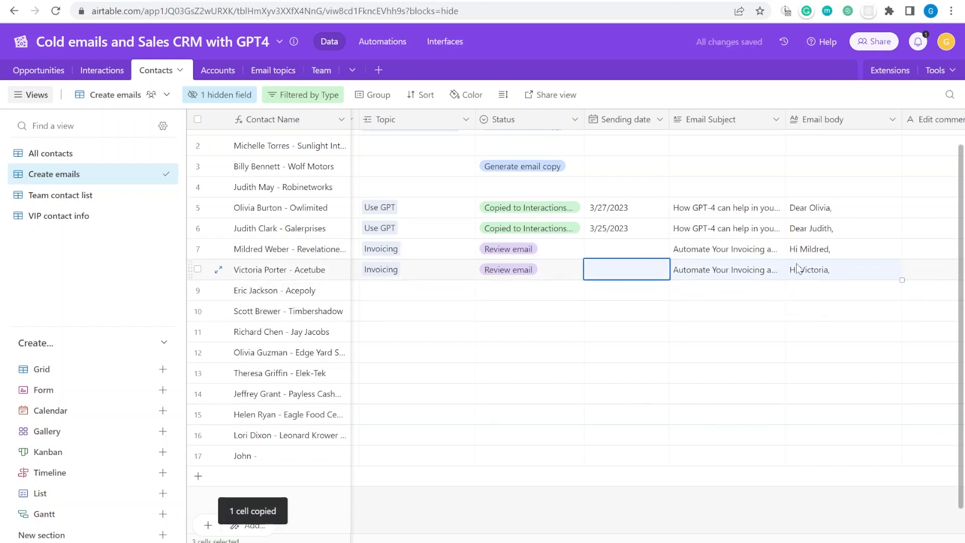
Set the Status of rows 7 and 8 to Schedule.
click(534, 290)
click(548, 254)
click(548, 253)
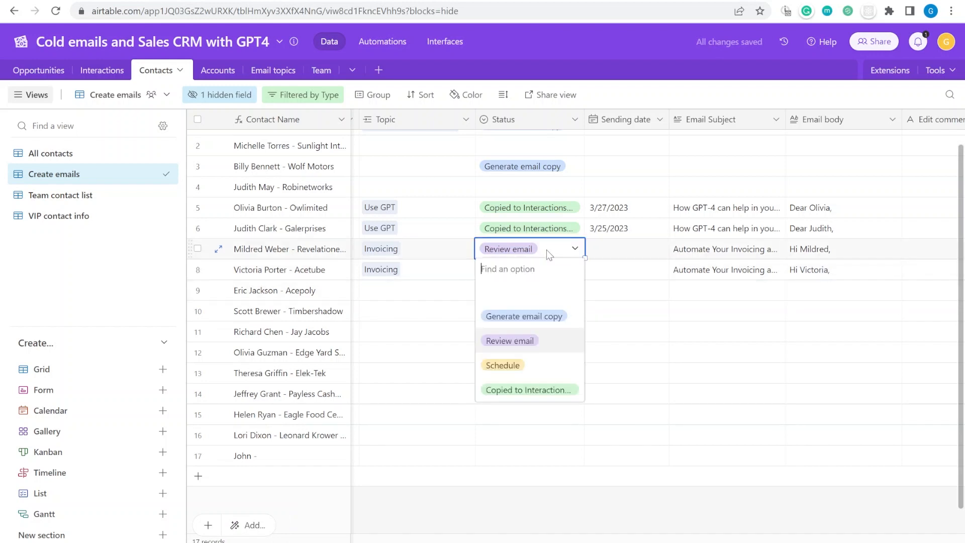
click(548, 363)
click(564, 270)
click(564, 270)
click(518, 387)
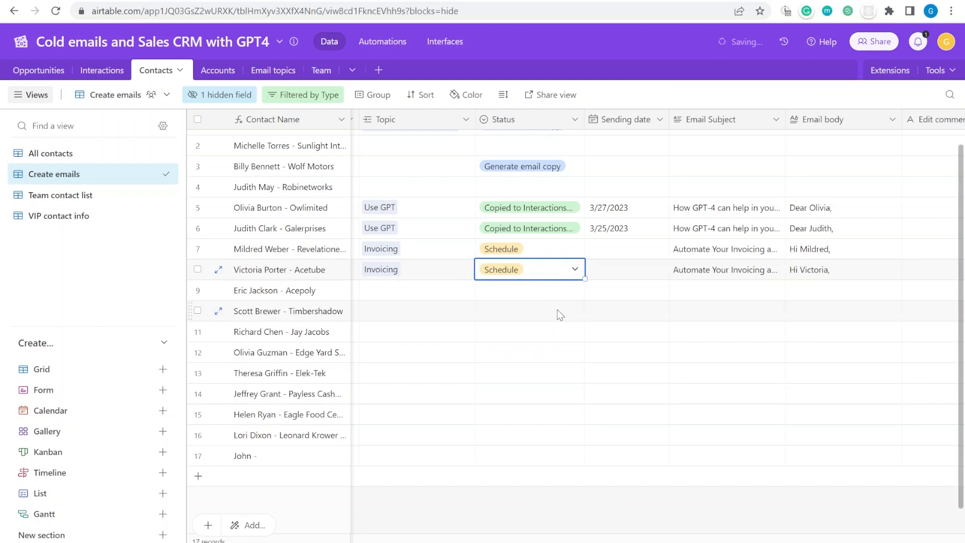
Give rows 7 and 8 sending dates 3/28/2023 and 3/27/2023, then view all Interactions.
click(617, 251)
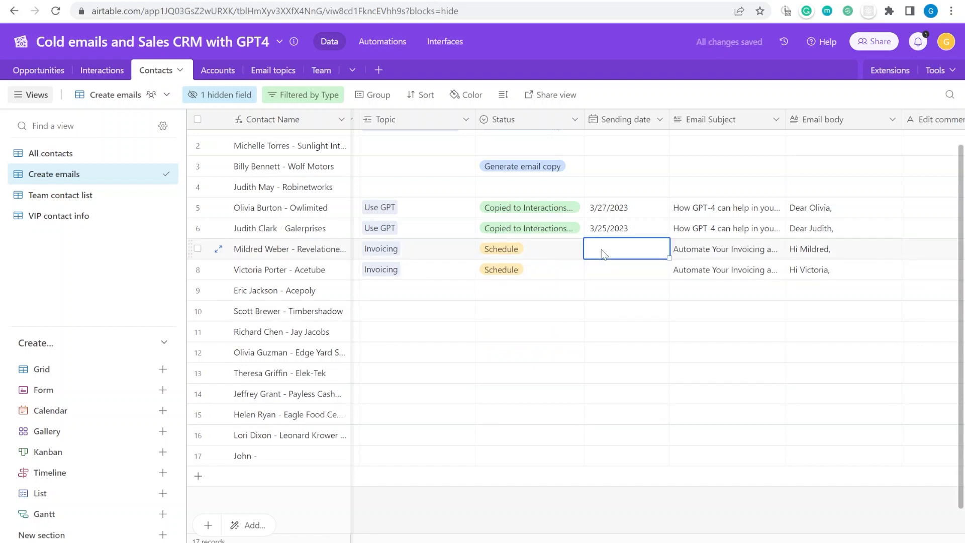
click(630, 254)
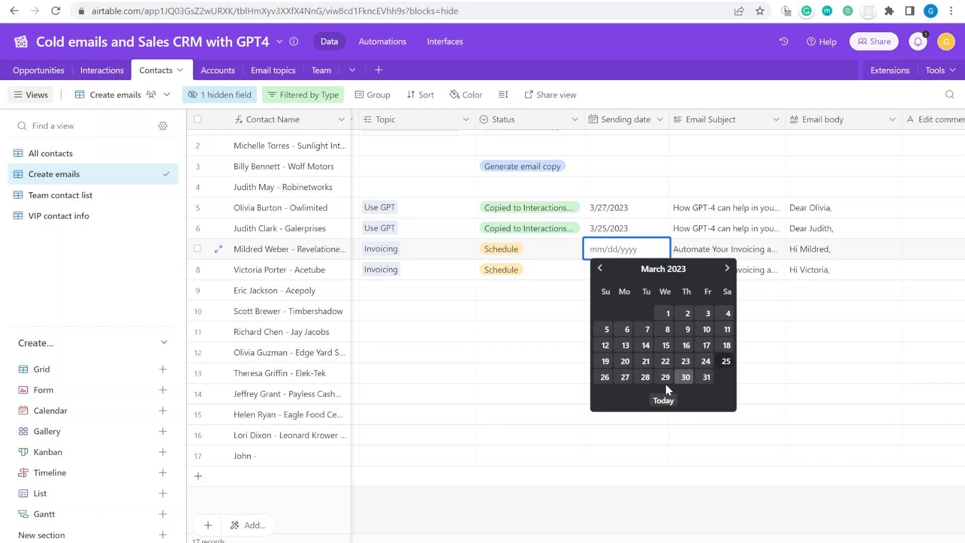
click(645, 377)
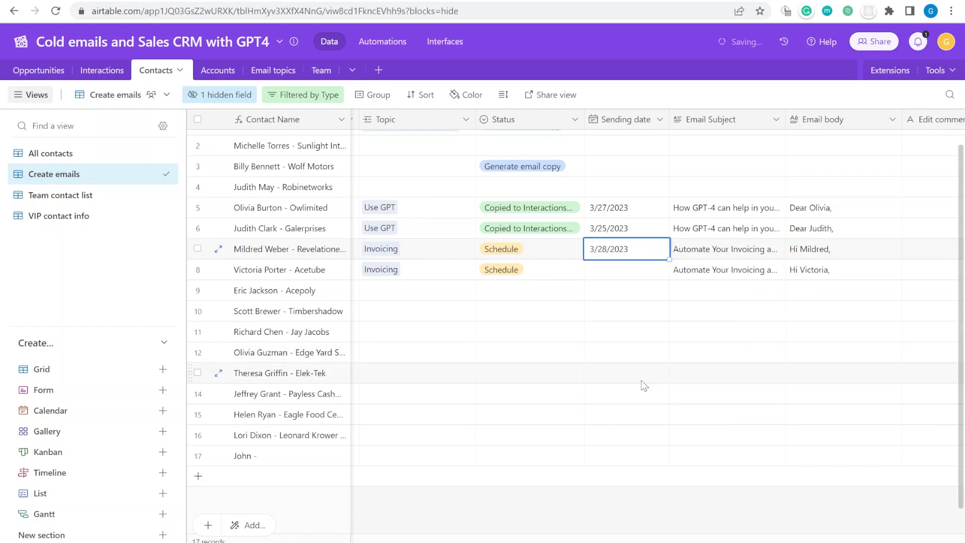
double_click(593, 269)
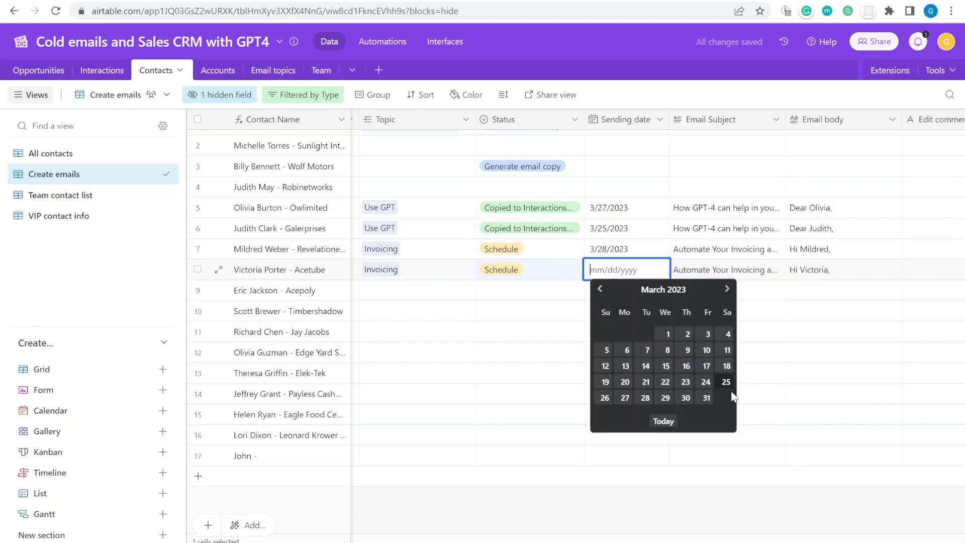
click(619, 397)
click(642, 309)
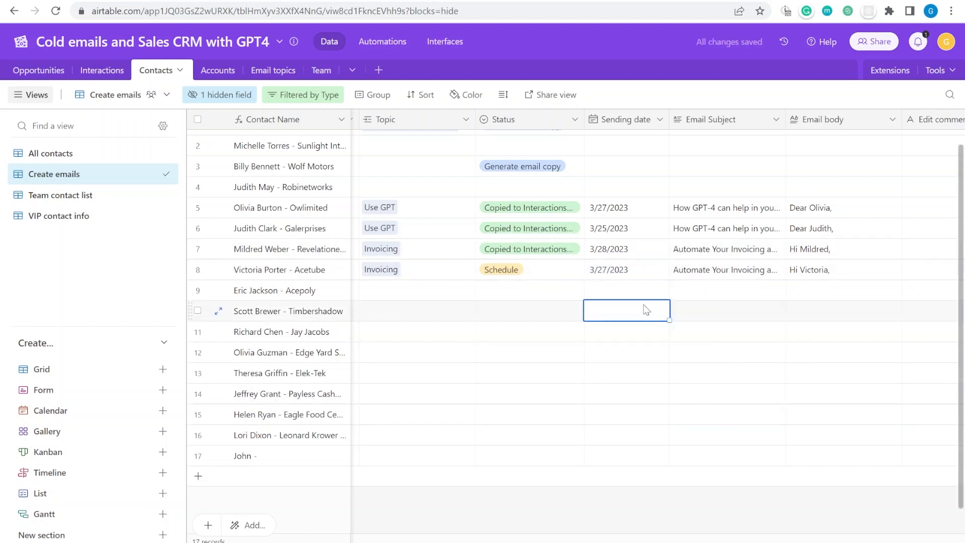
click(620, 251)
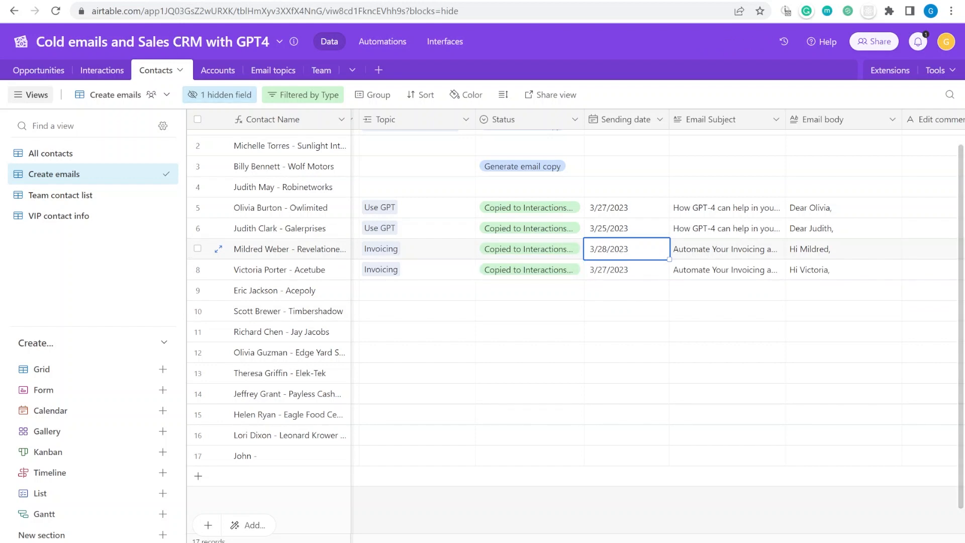
click(102, 70)
click(57, 153)
Inspect the new Scheduled Email interactions in rows 116 and 117, then return to Contacts.
scroll(278, 283, down, 2)
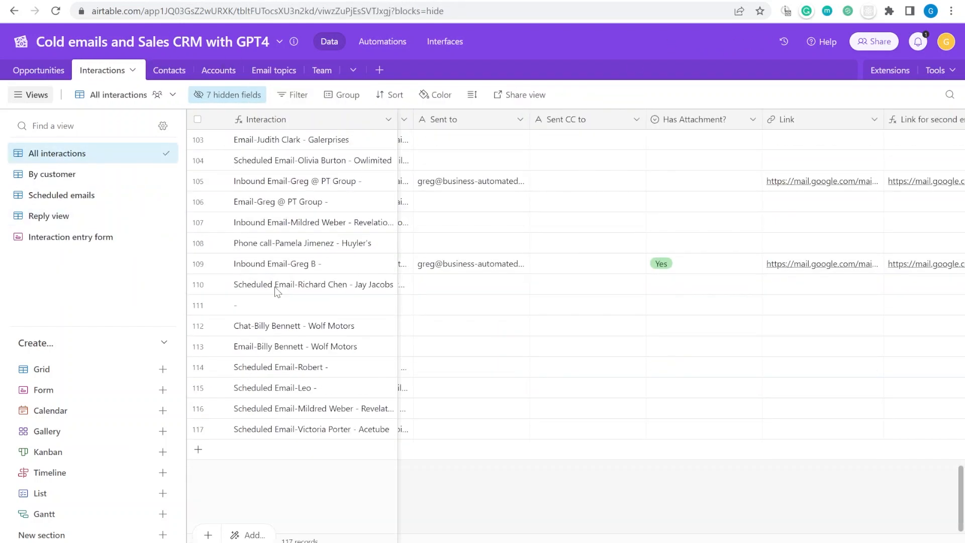
click(275, 414)
key(Right)
key(Right)
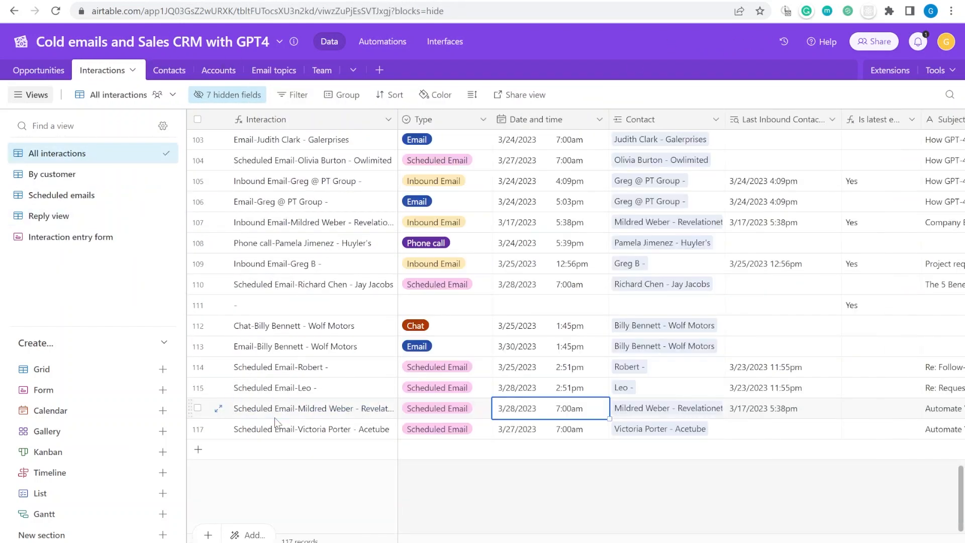
drag(292, 433, 809, 432)
click(627, 415)
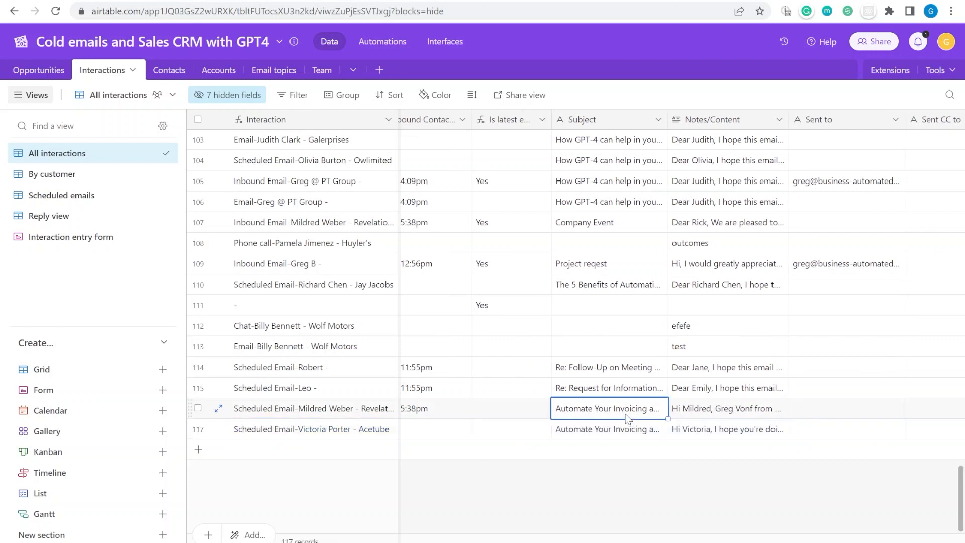
click(603, 429)
click(297, 426)
drag(506, 422, 758, 416)
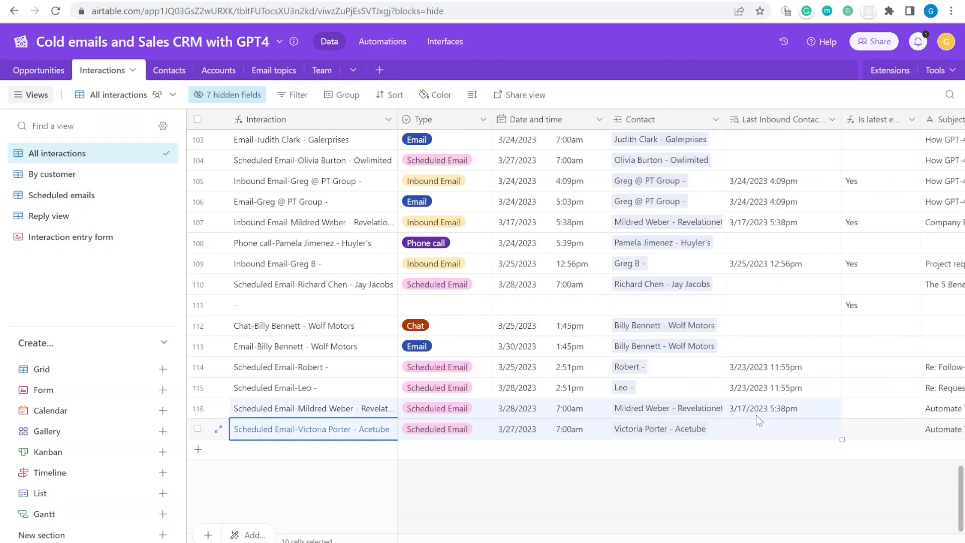
click(344, 413)
drag(342, 432, 654, 430)
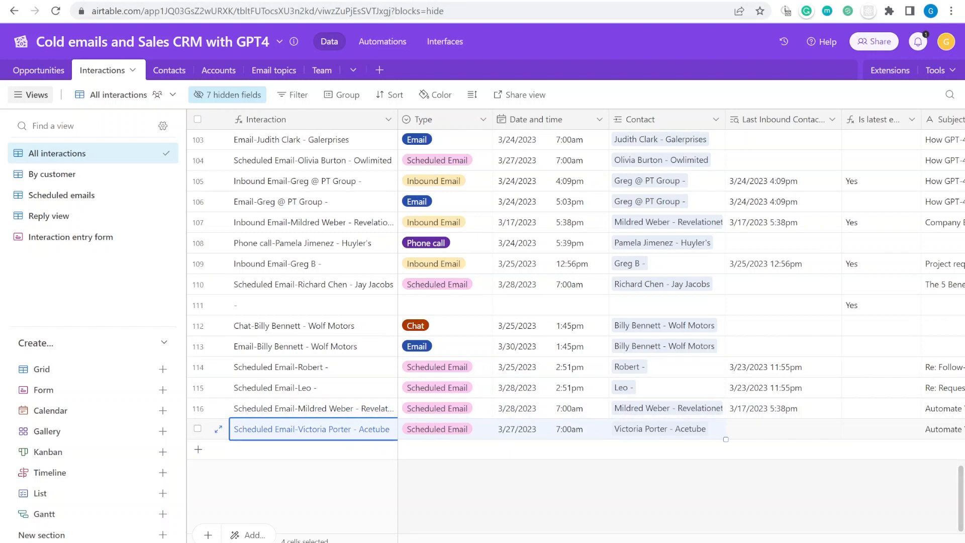
click(169, 70)
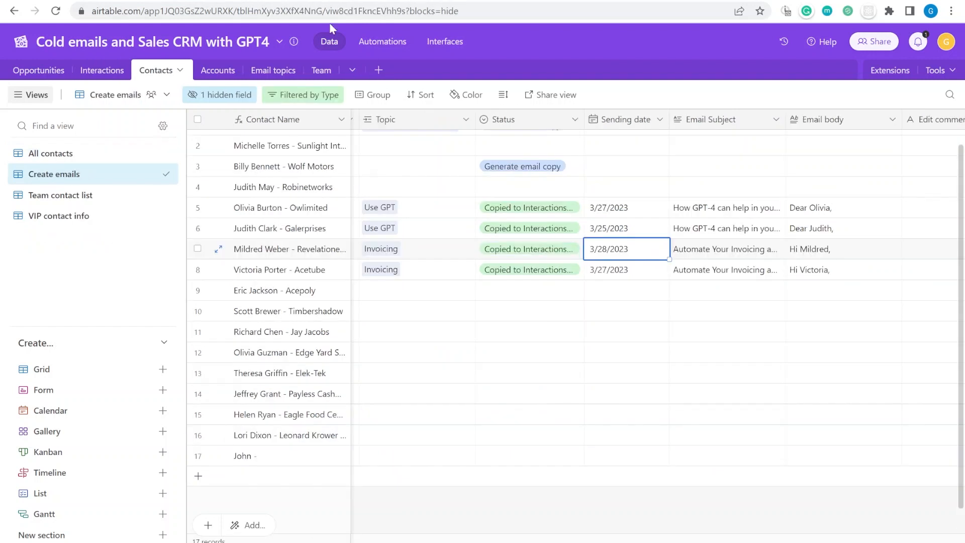
Replace the Invoicing topic with Use GPT for contacts in rows 7–10.
click(410, 250)
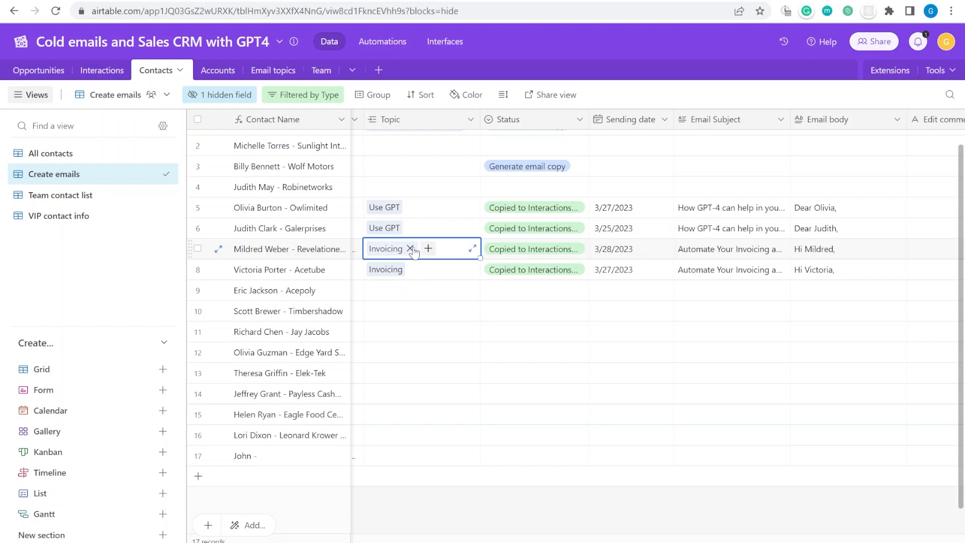
click(410, 249)
click(411, 274)
click(411, 270)
click(376, 251)
click(375, 249)
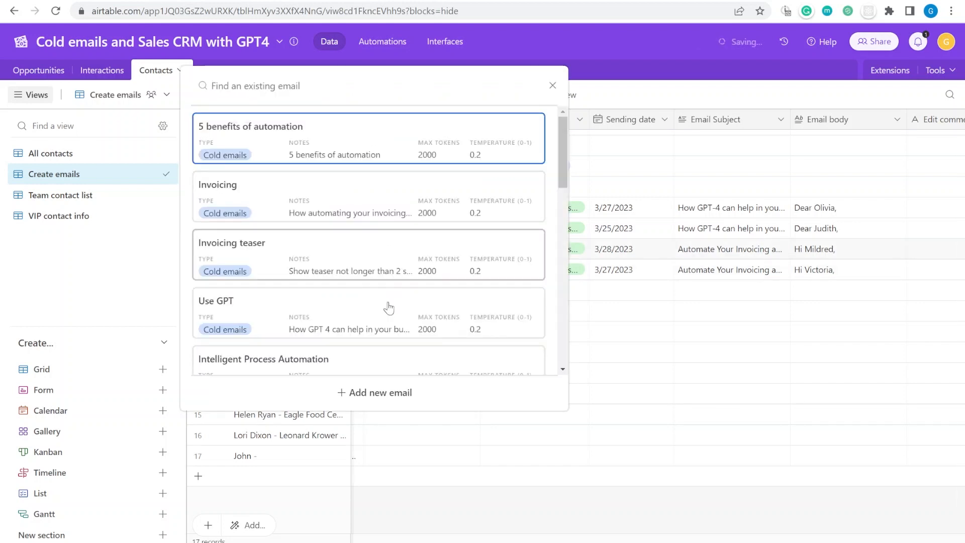
click(394, 324)
drag(480, 259, 482, 318)
double_click(583, 249)
Set rows 7–10 to Generate email copy status and check their sending dates.
click(533, 315)
click(615, 232)
click(533, 249)
drag(588, 259, 586, 314)
drag(614, 249, 644, 297)
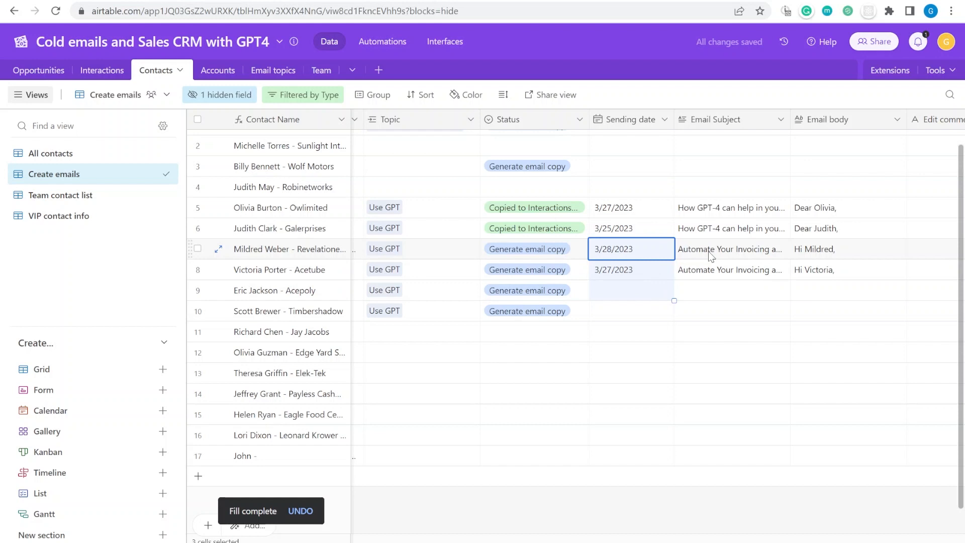
click(635, 274)
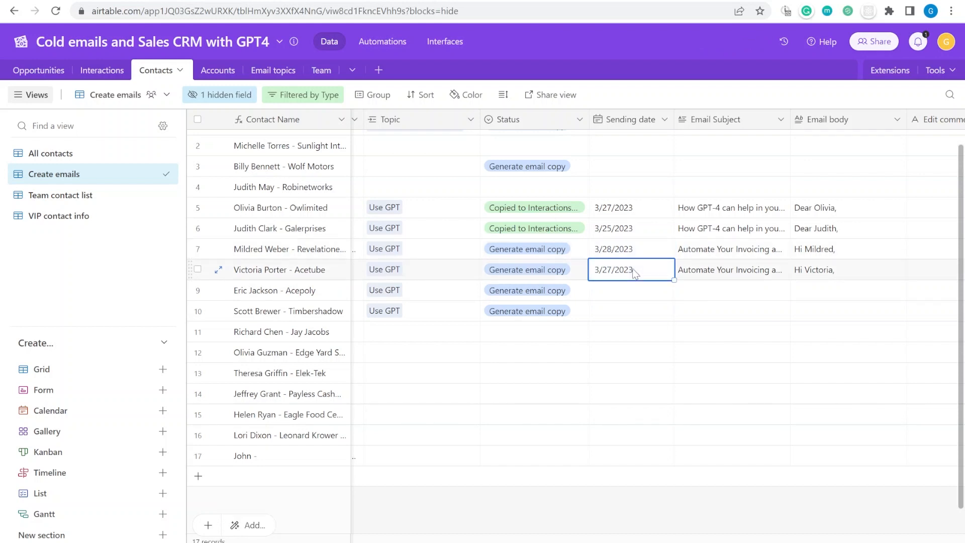
Review the generated subjects and bodies, e.g. How GPT-4 can help in your business.
click(445, 291)
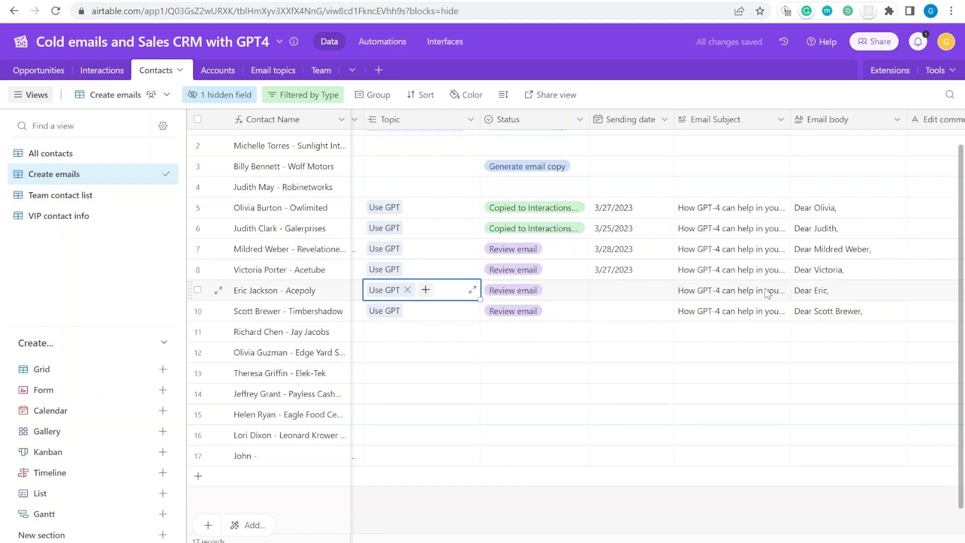
drag(729, 251, 754, 303)
click(716, 291)
click(734, 274)
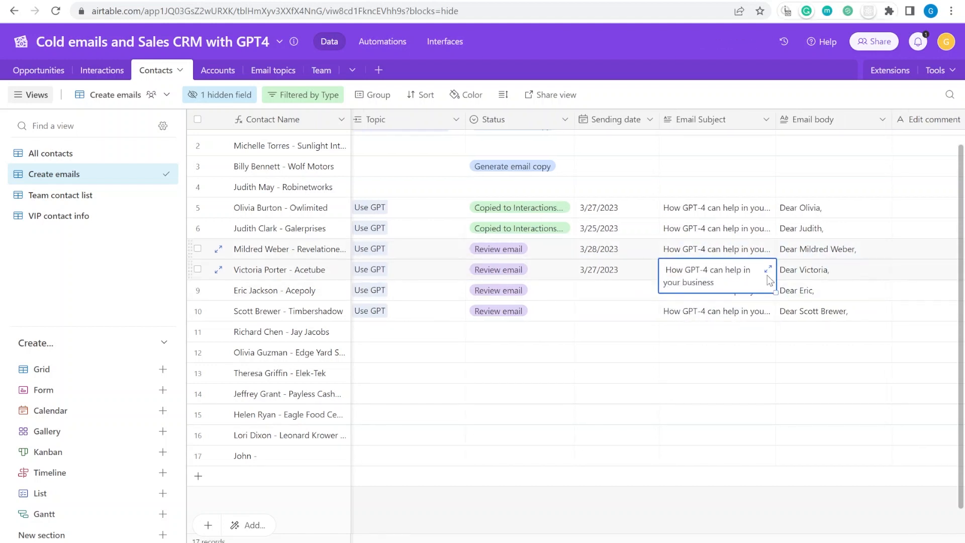
click(796, 274)
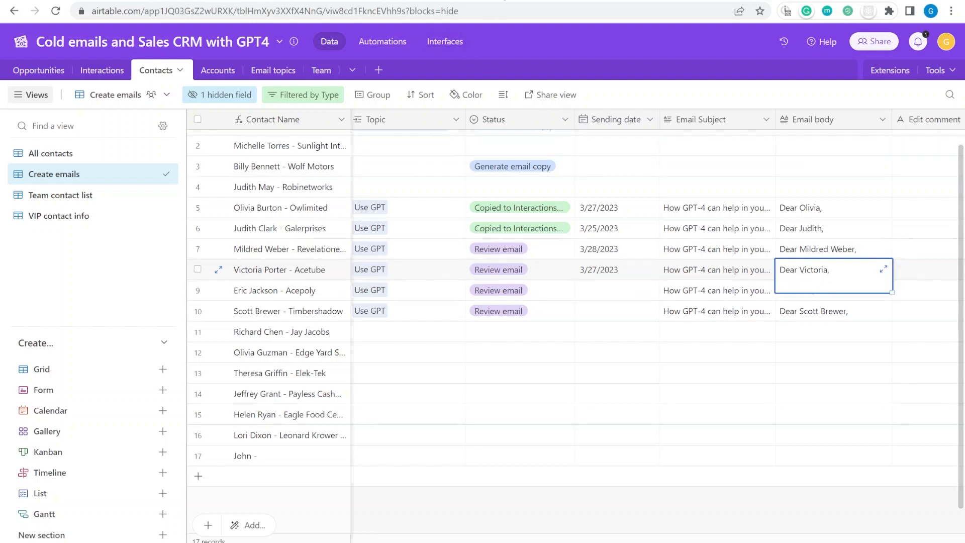
click(504, 0)
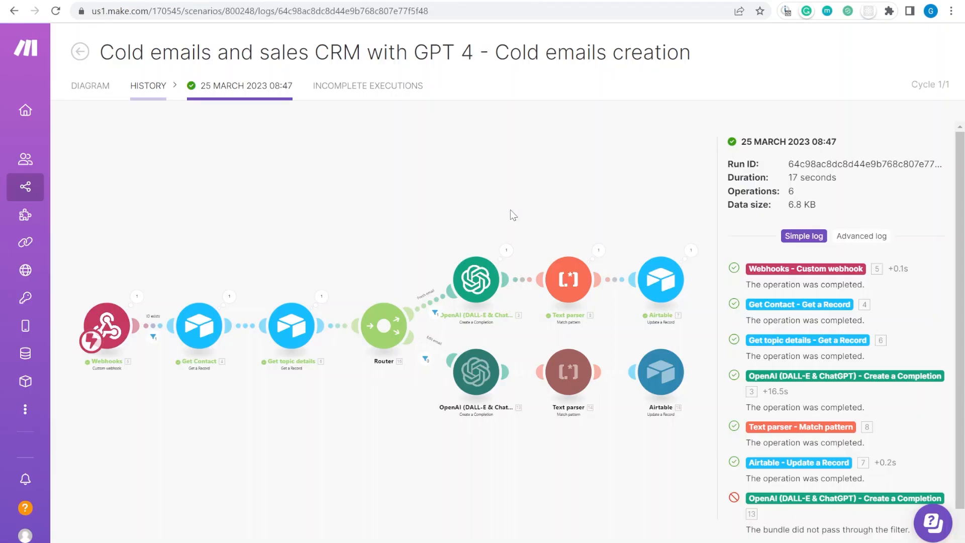
scroll(586, 285, up, 3)
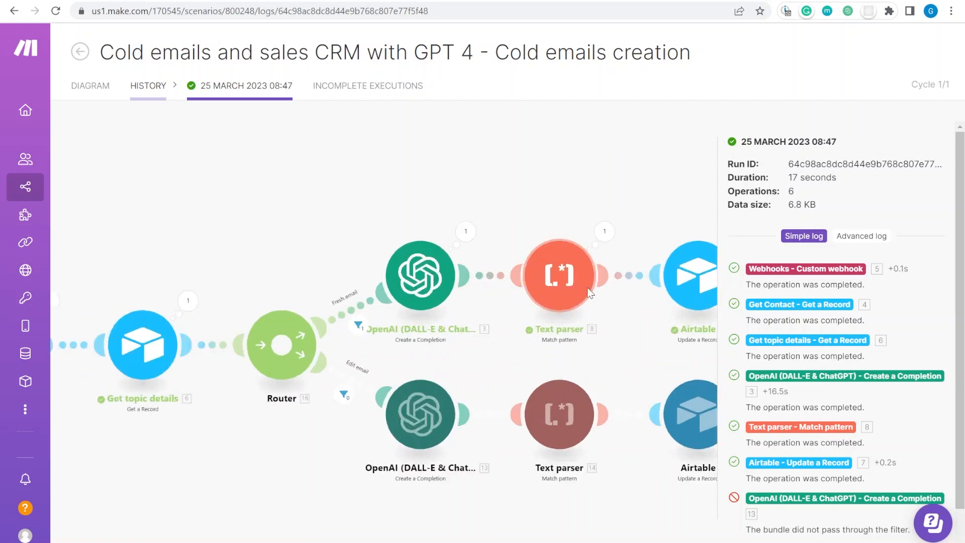
click(425, 225)
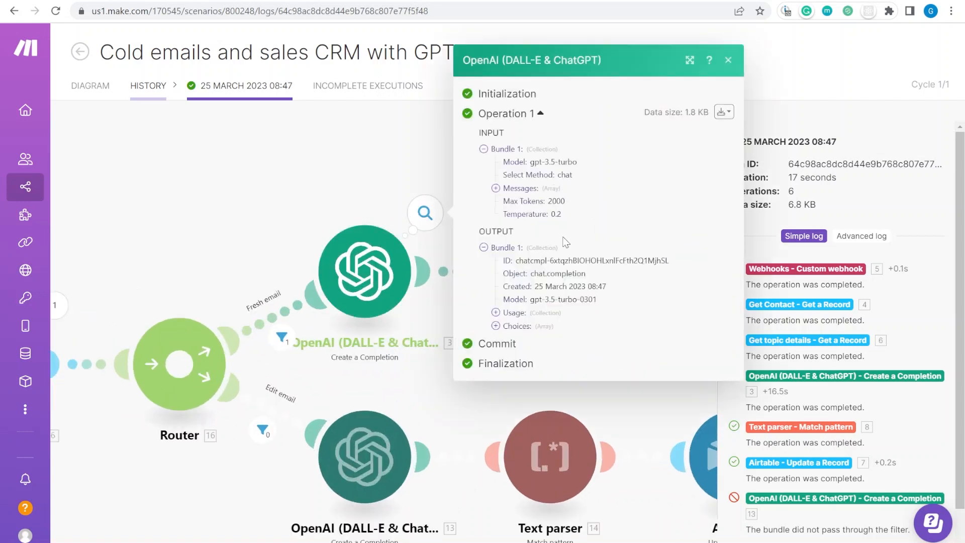
click(550, 330)
click(554, 334)
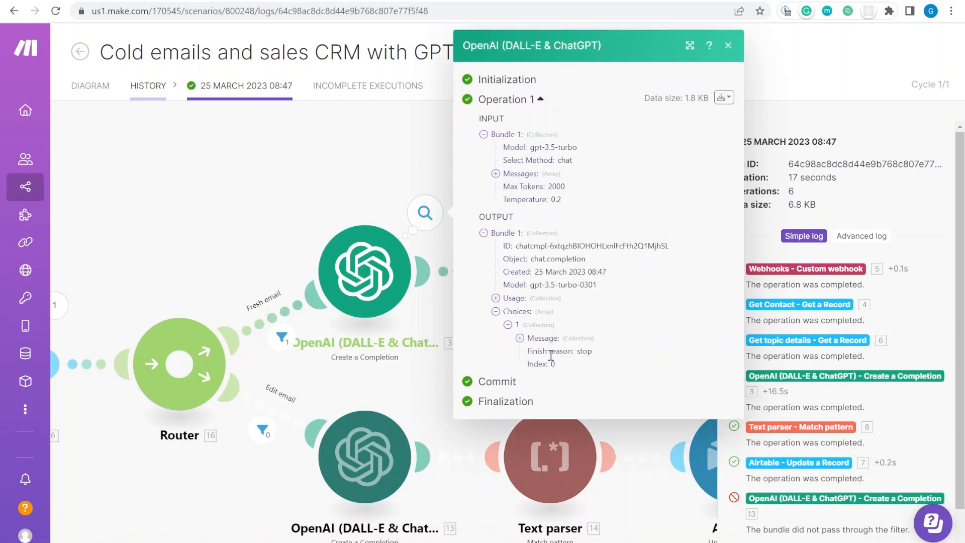
click(552, 340)
click(552, 365)
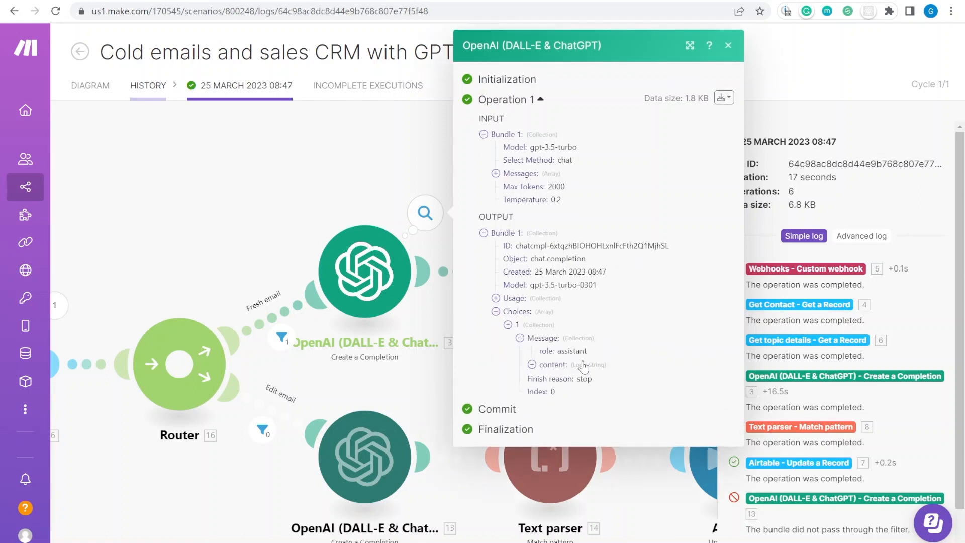
scroll(600, 260, down, 5)
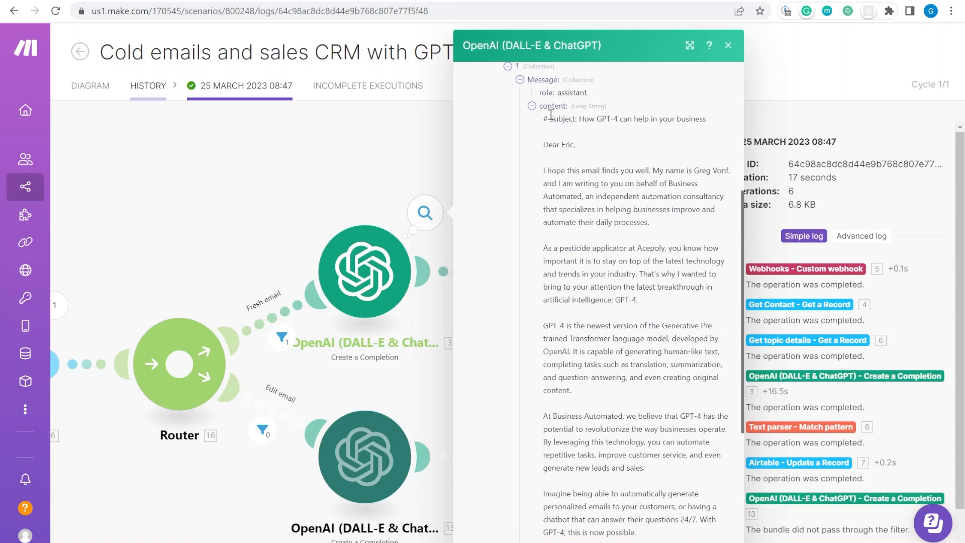
drag(620, 132, 676, 489)
click(612, 174)
drag(552, 120, 719, 127)
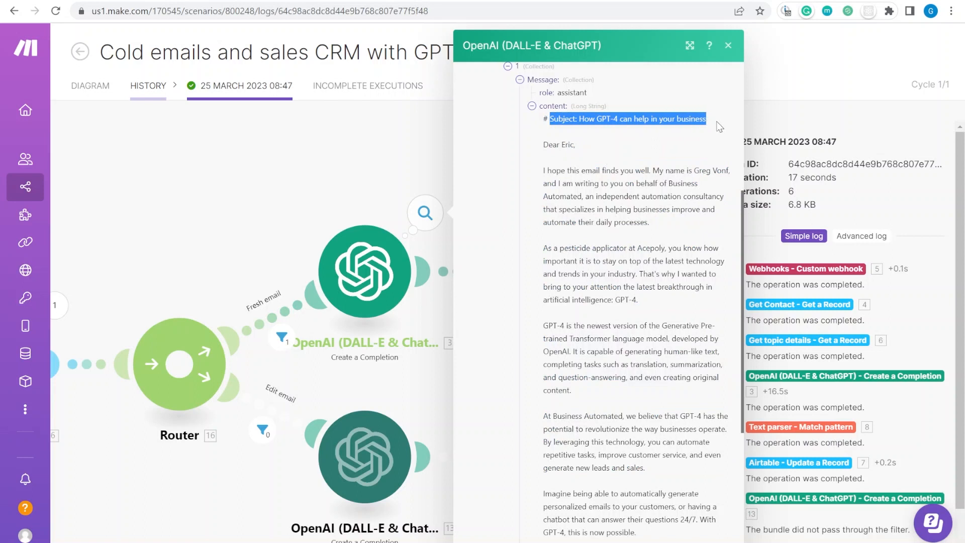
click(566, 142)
click(729, 47)
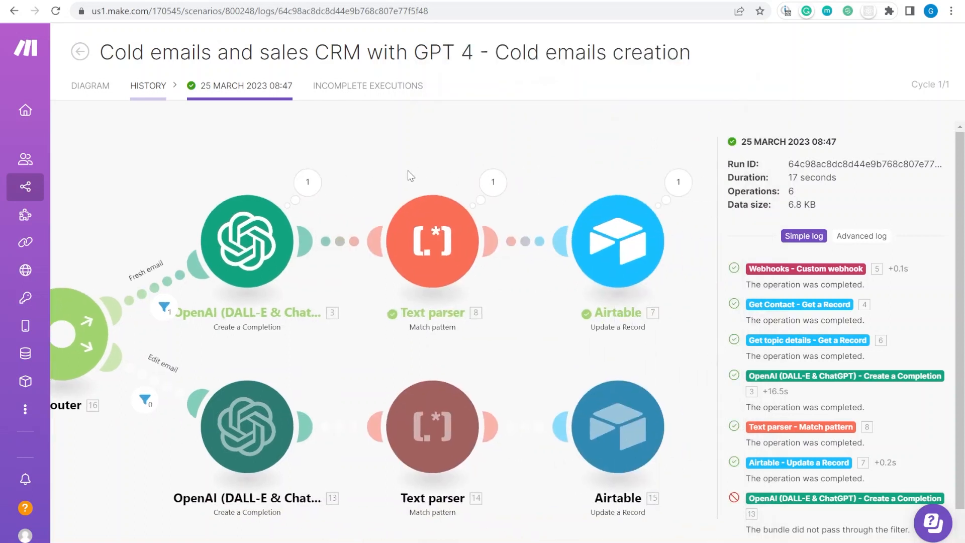
click(494, 183)
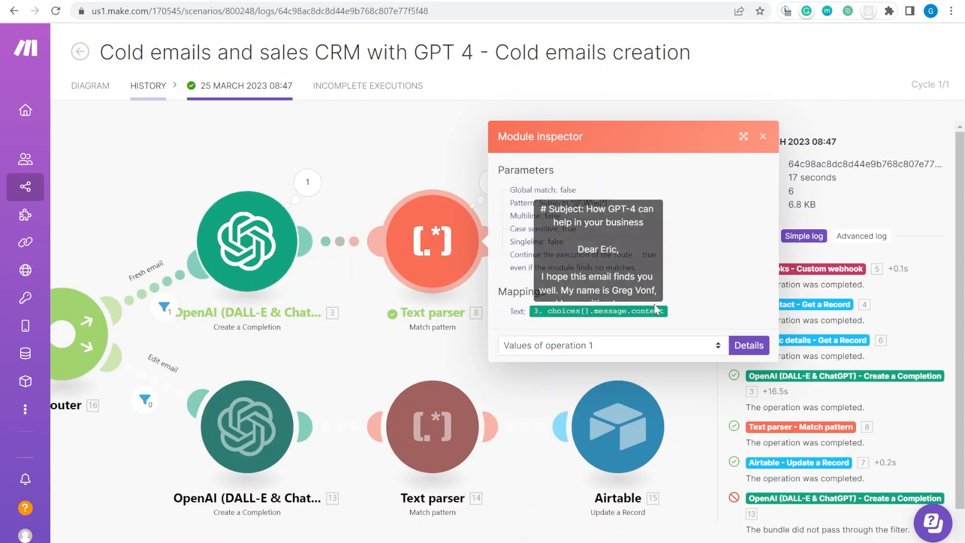
click(445, 150)
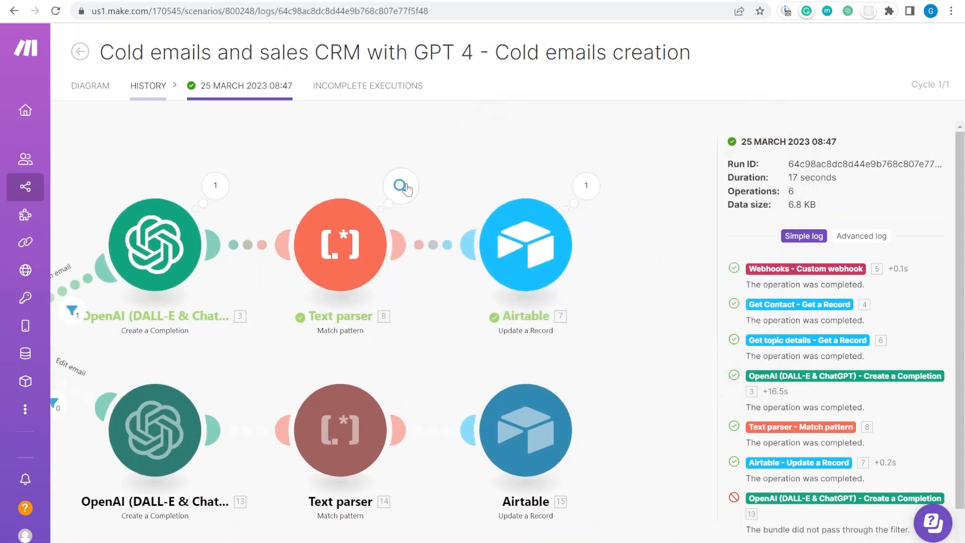
click(401, 186)
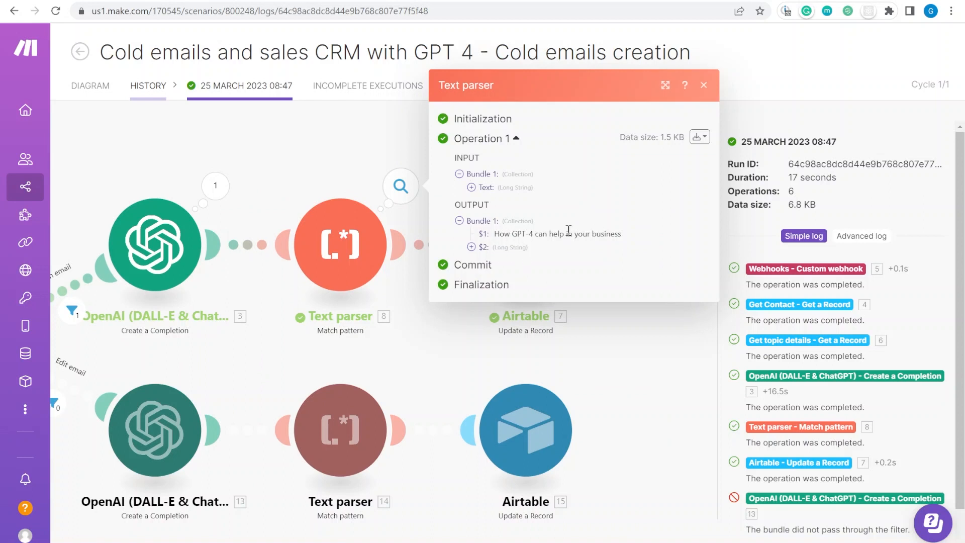
click(472, 247)
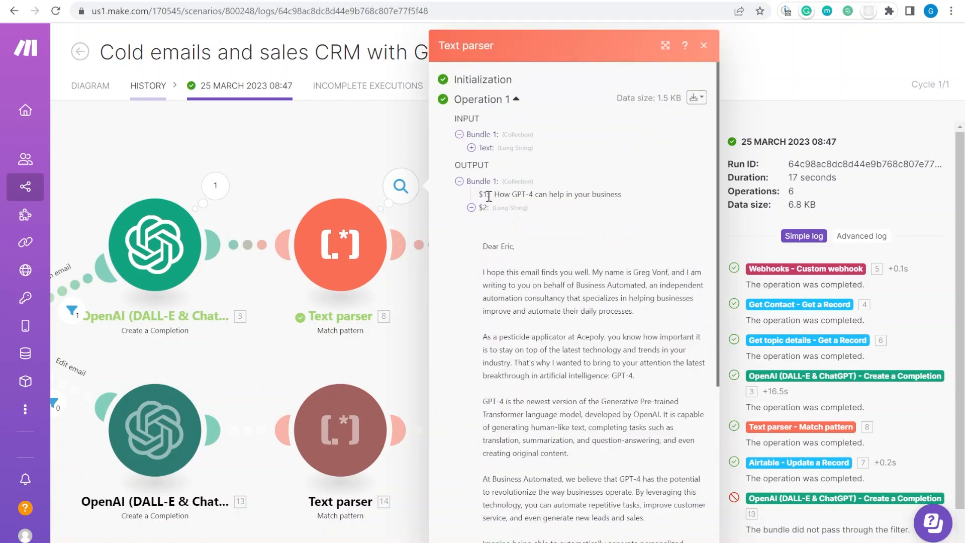
drag(500, 195, 651, 202)
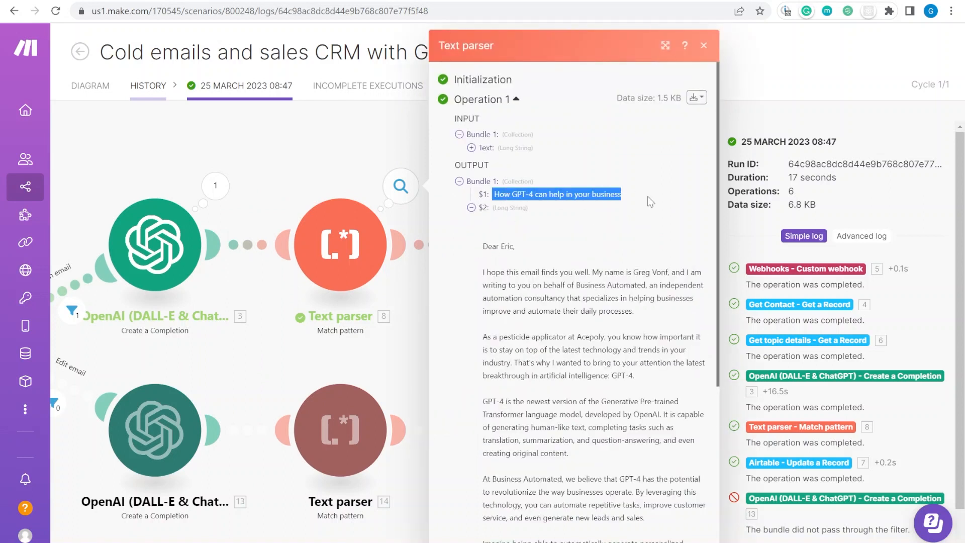
drag(487, 238, 588, 431)
scroll(587, 426, down, 2)
drag(562, 490, 515, 218)
scroll(583, 300, up, 5)
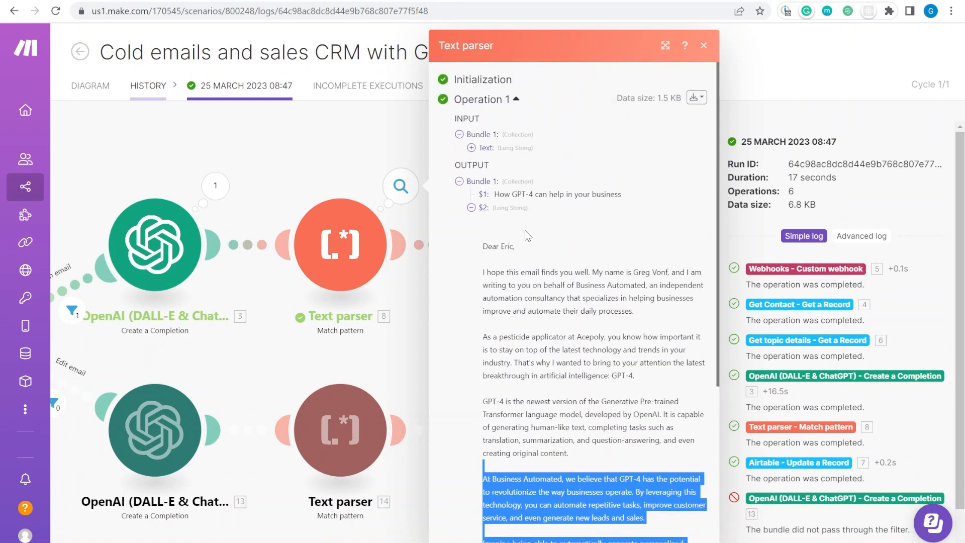
click(321, 162)
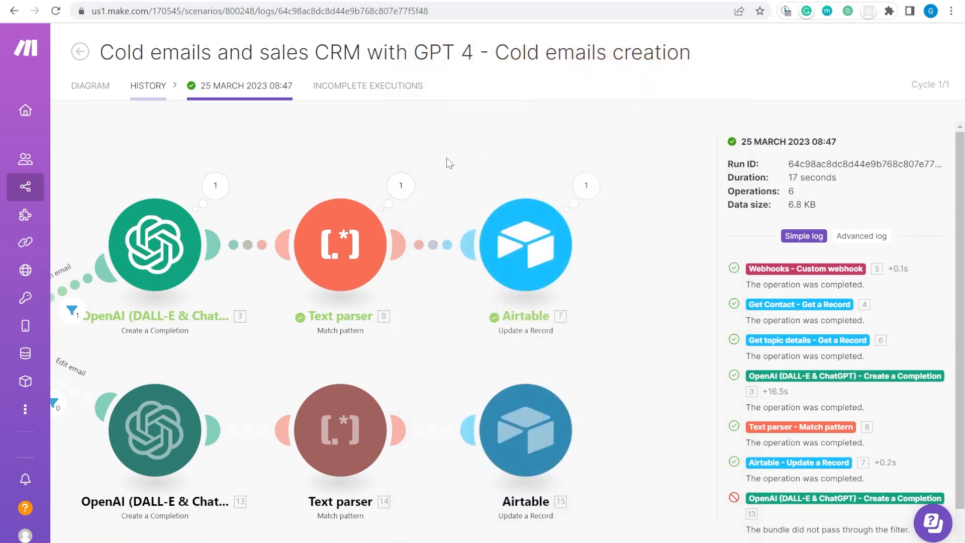
click(534, 240)
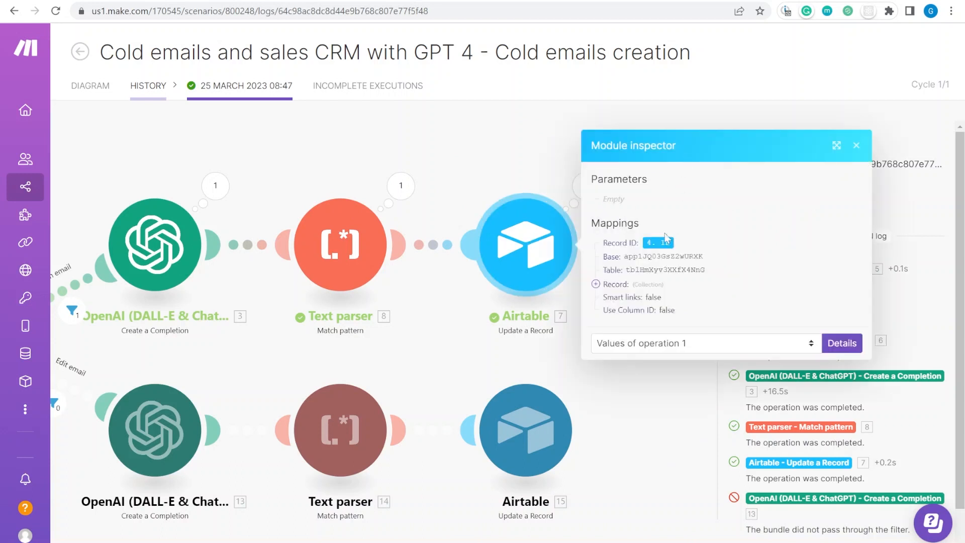
click(613, 286)
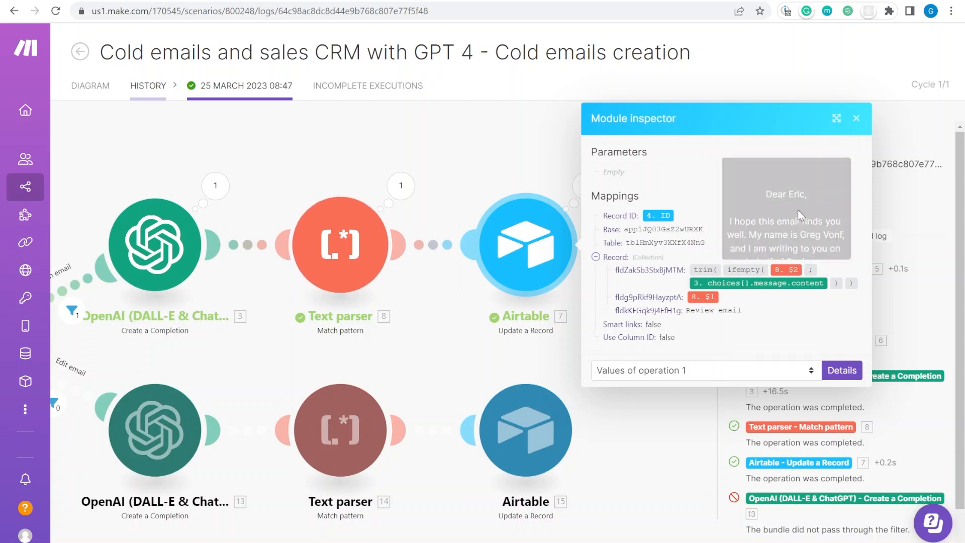
mouse_move(776, 285)
mouse_move(788, 270)
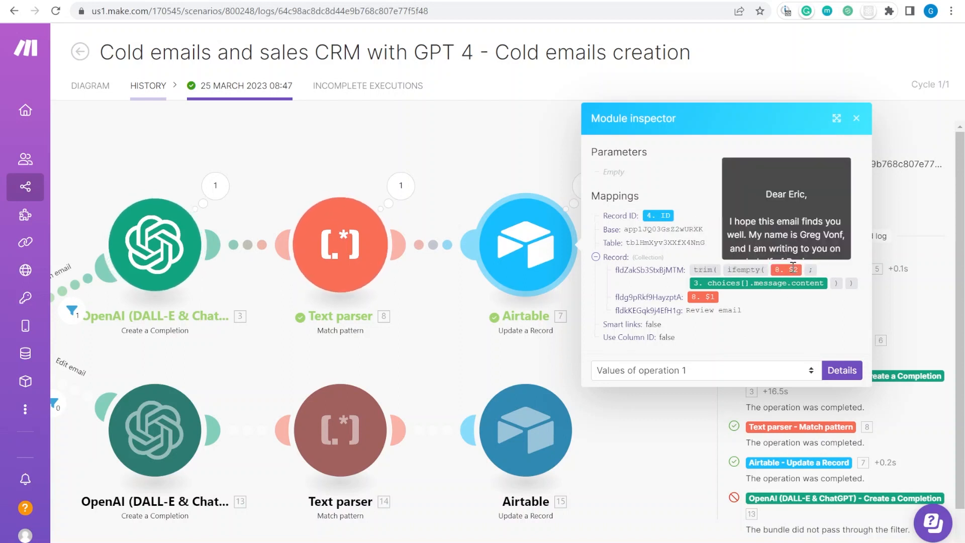
mouse_move(697, 296)
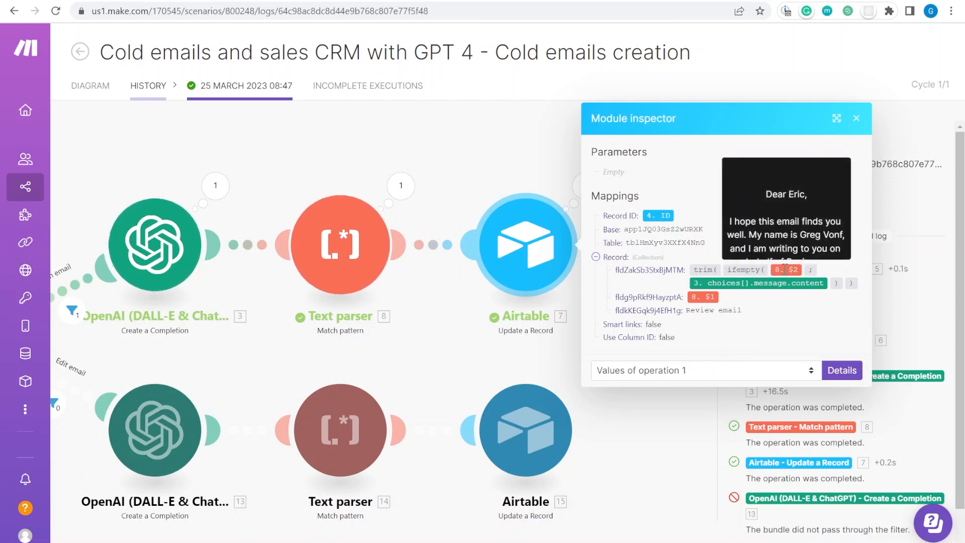
click(455, 214)
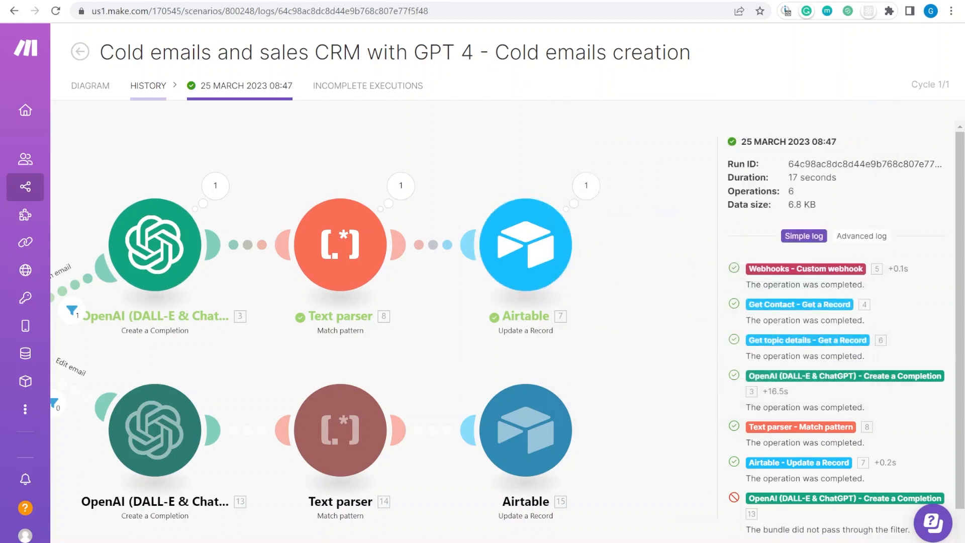
key(ctrl+Tab)
Set sending dates 3/31, 3/30 and 3/27/2023 for contacts in rows 7–10.
click(721, 252)
drag(722, 253, 845, 312)
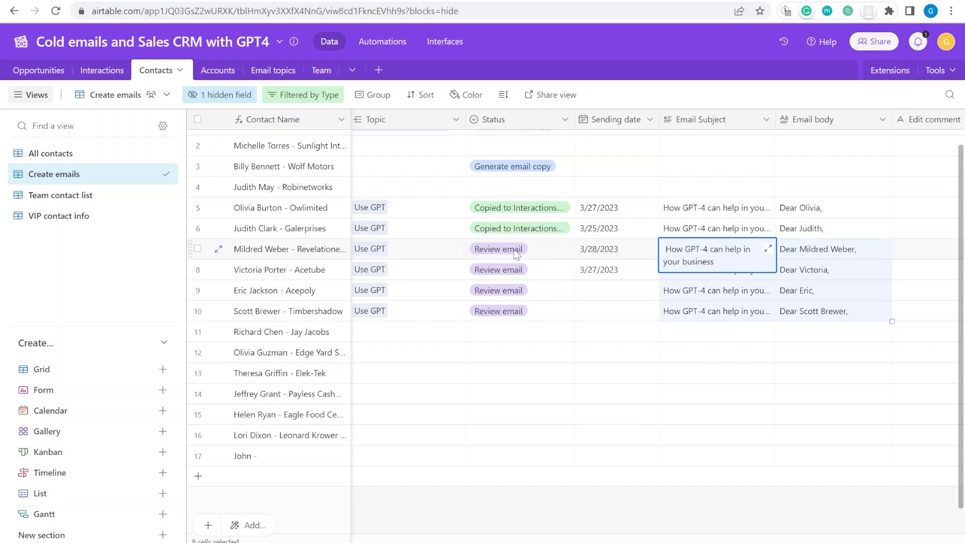
double_click(604, 250)
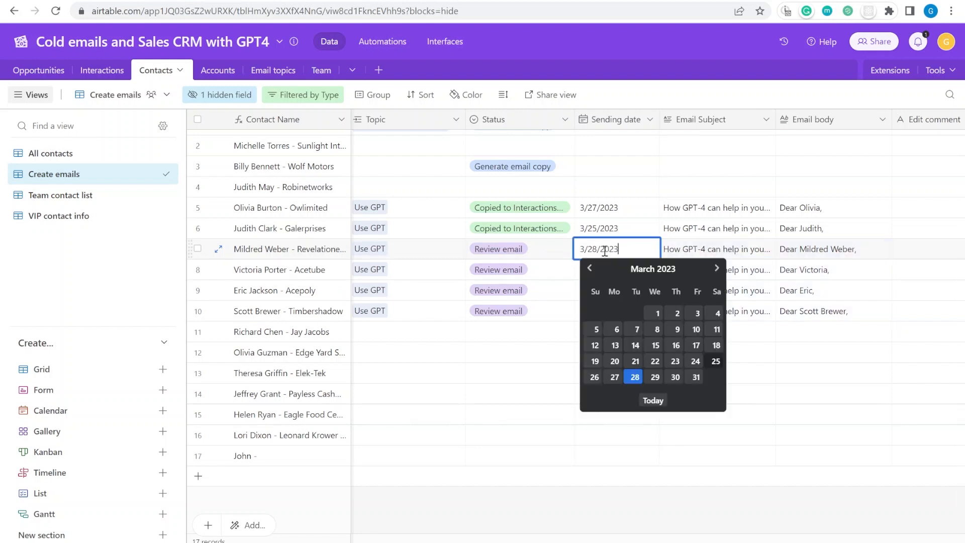
click(696, 378)
click(602, 271)
click(602, 272)
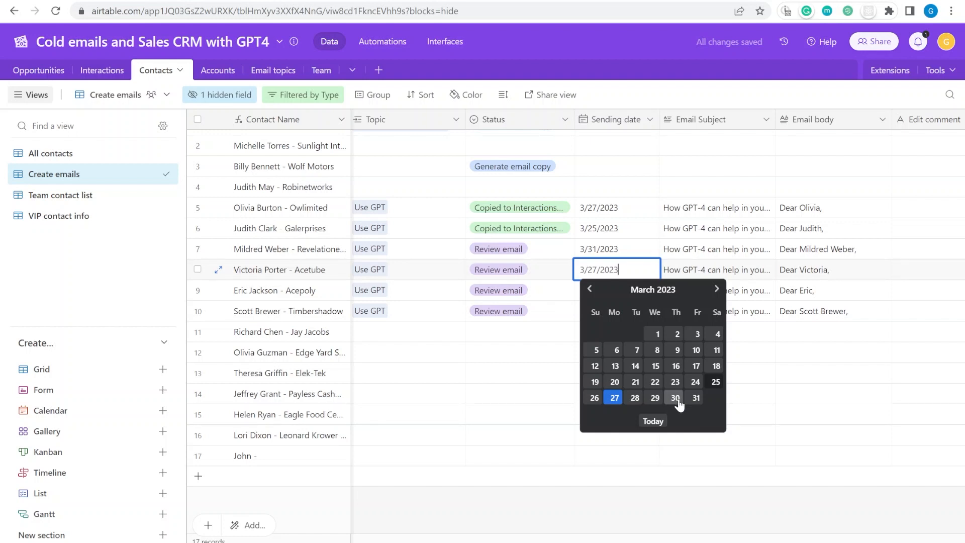
click(678, 400)
click(612, 292)
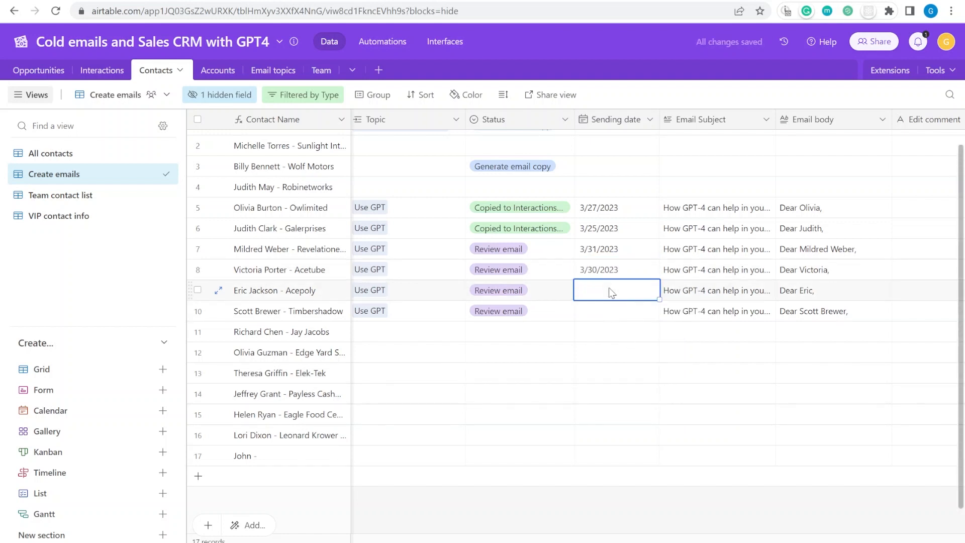
click(612, 292)
click(615, 419)
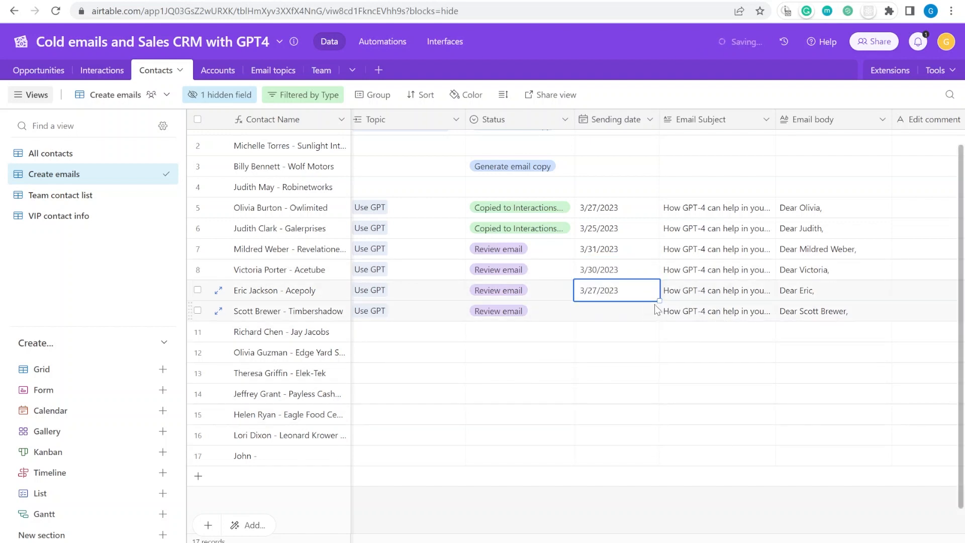
drag(649, 322, 648, 333)
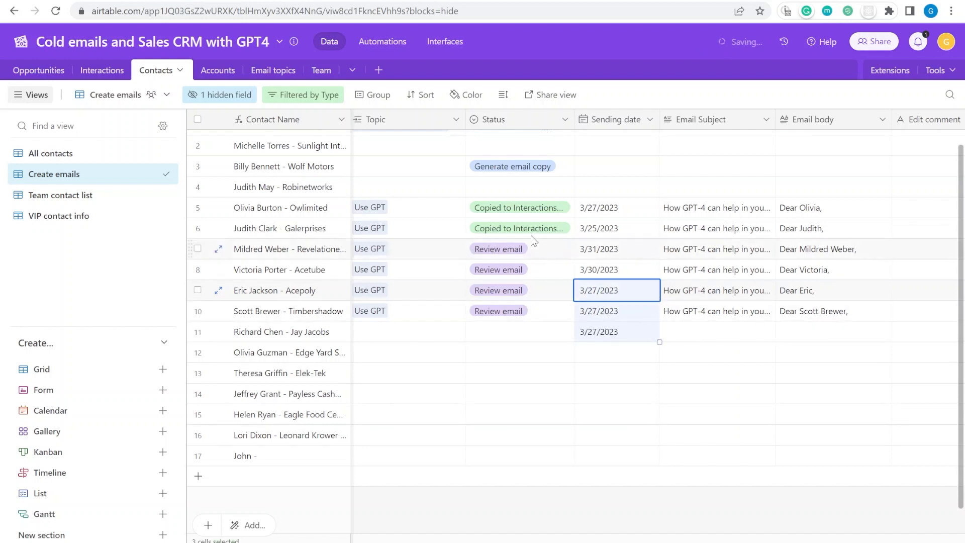
Set row 7's Status to Schedule and fill it down to row 10.
click(546, 255)
click(538, 255)
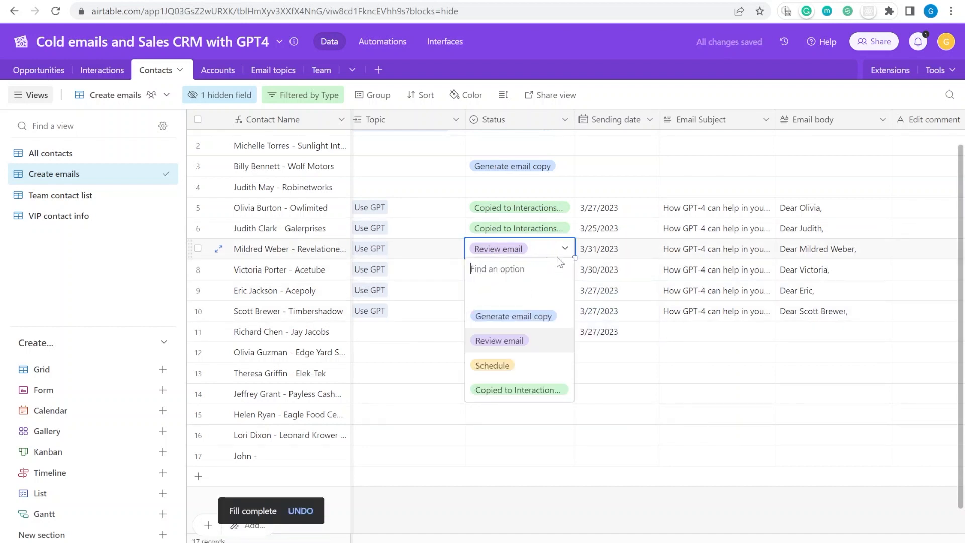
click(544, 365)
drag(575, 258, 597, 308)
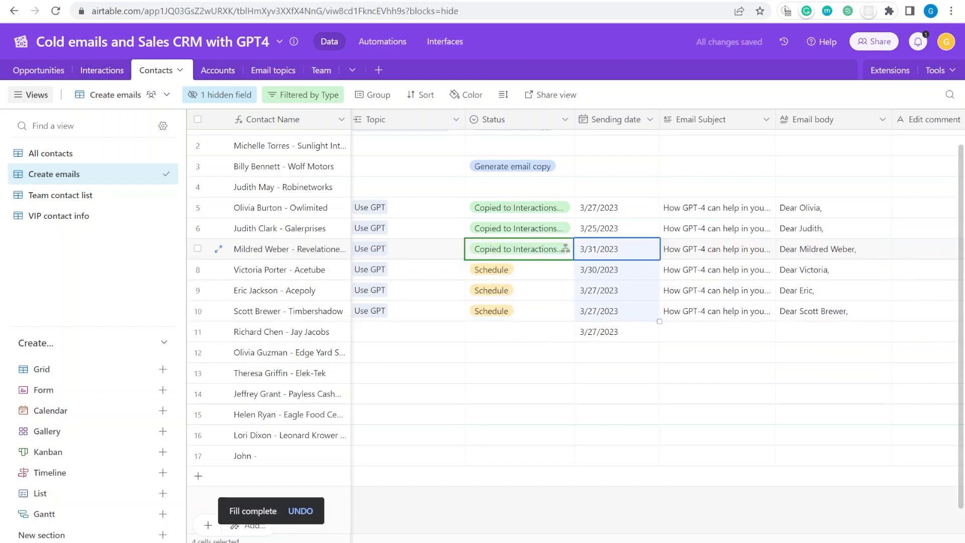
Review the four new Scheduled Email records dated 3/27–3/31/2023 in Interactions.
click(101, 70)
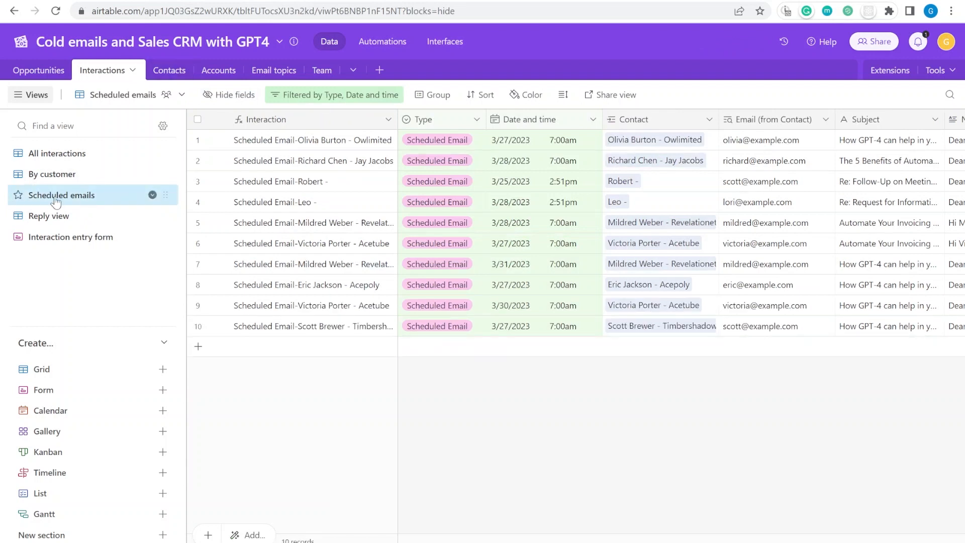
drag(312, 285, 726, 325)
drag(718, 265, 392, 339)
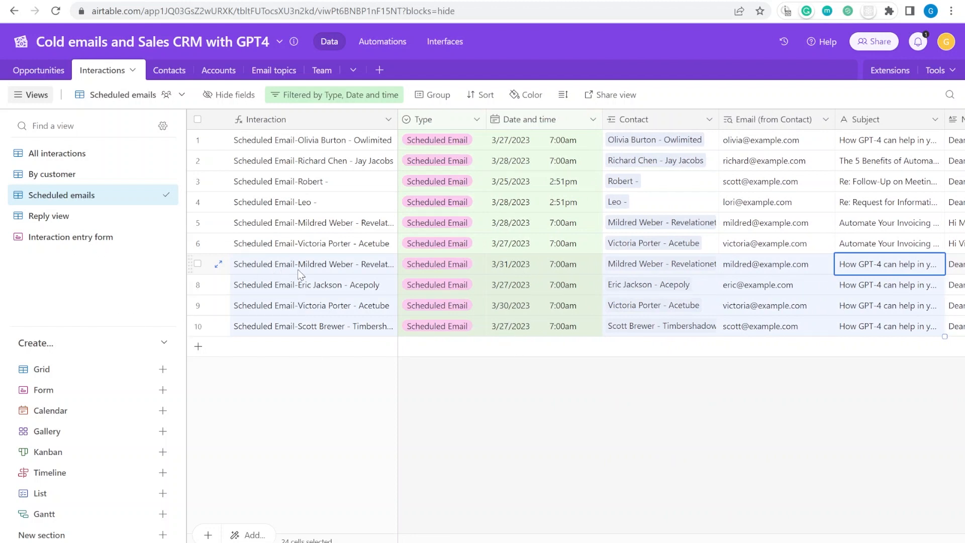
click(301, 305)
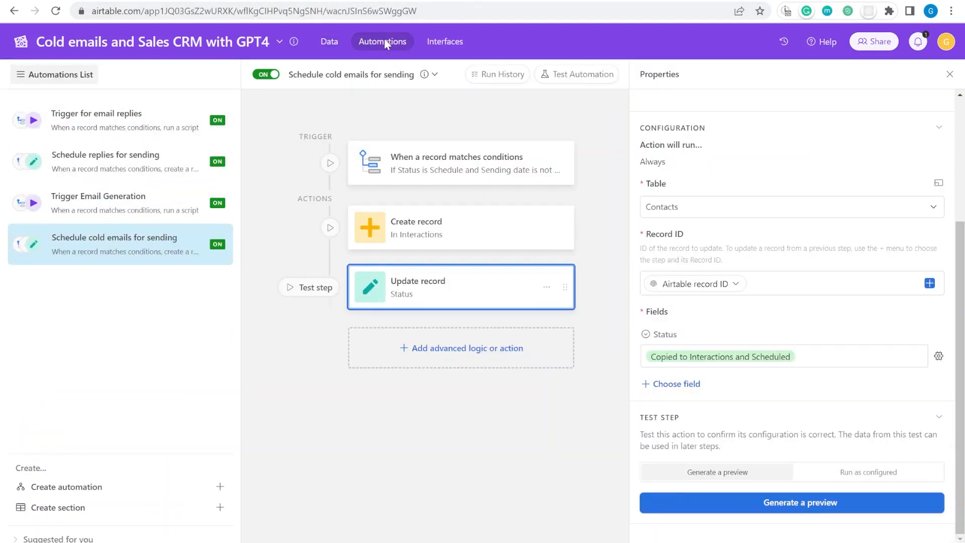
Inspect the automation's trigger conditions and the Create record Type, Scheduled Email.
click(419, 166)
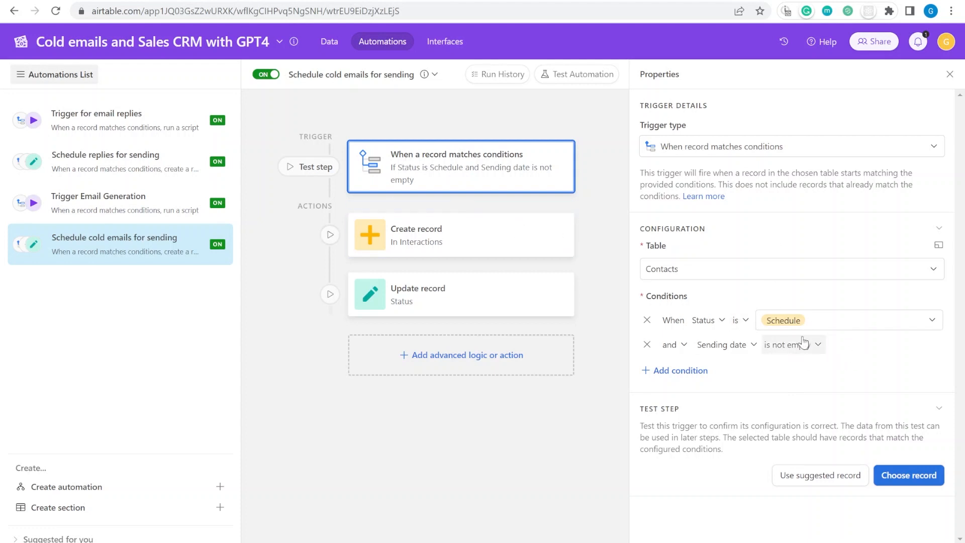
click(463, 238)
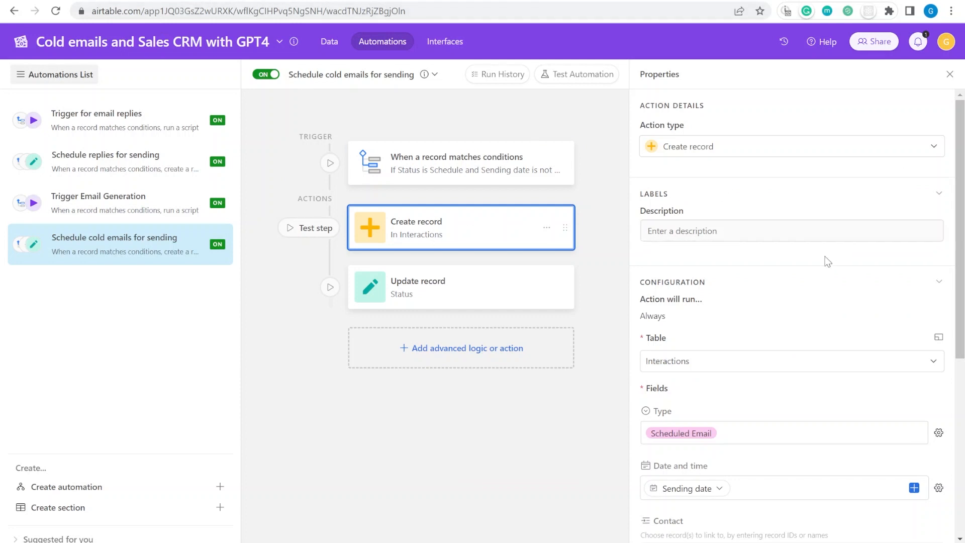
scroll(804, 257, down, 4)
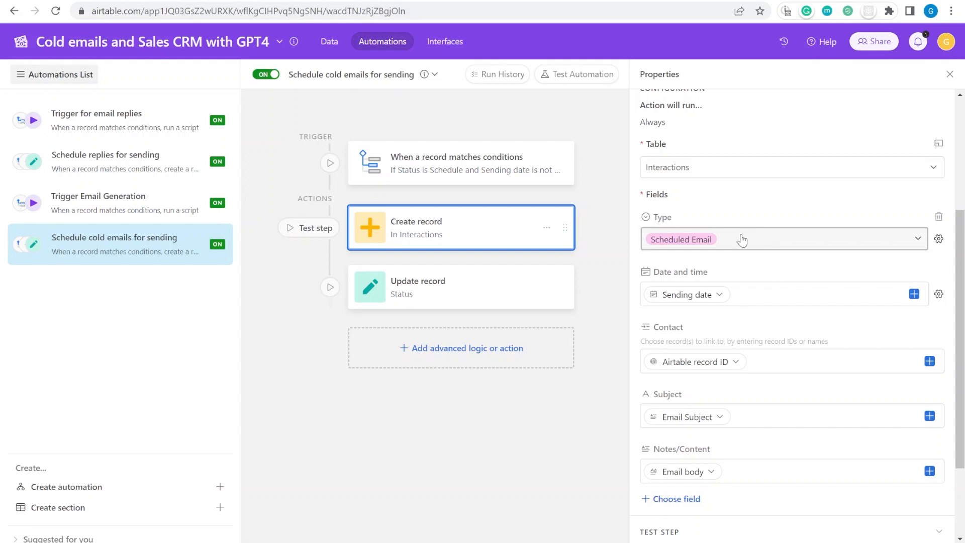
scroll(744, 246, down, 2)
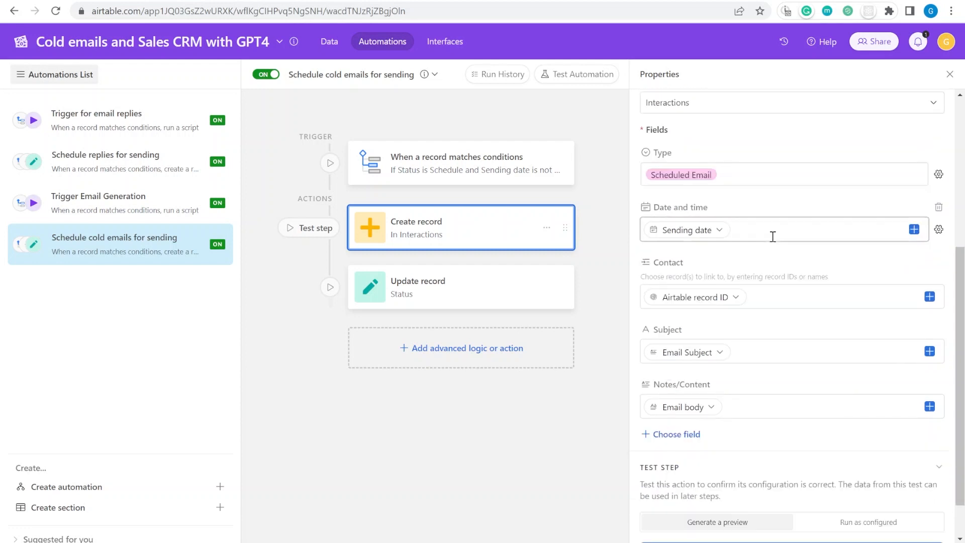
click(728, 181)
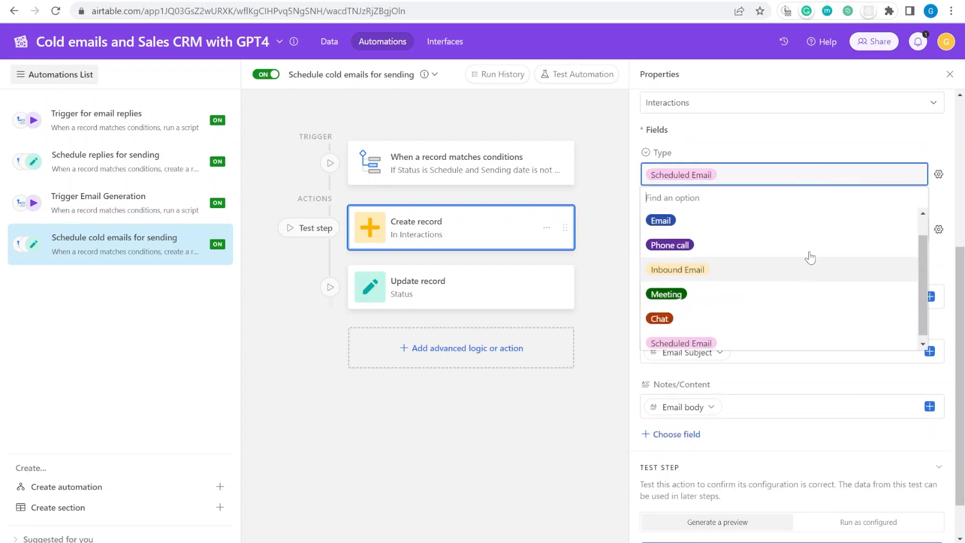
click(729, 156)
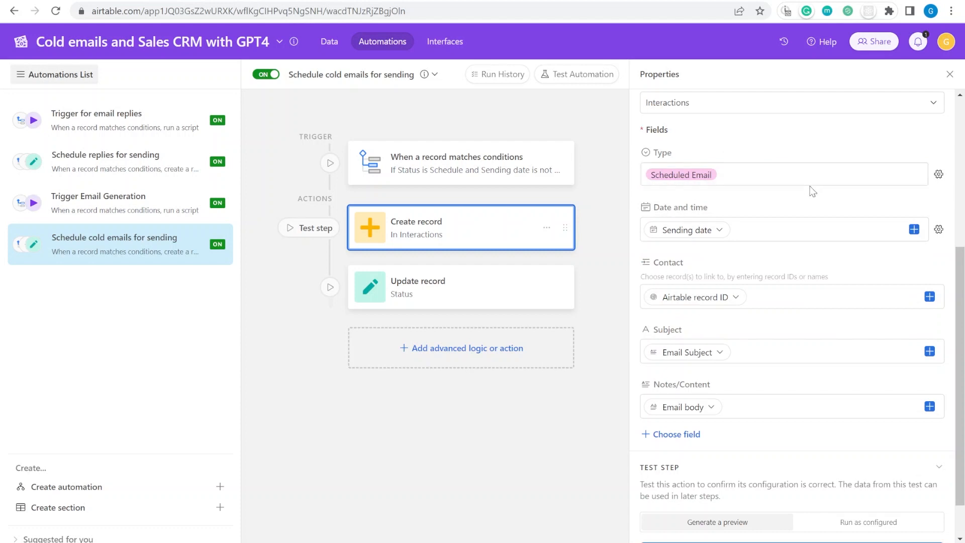
Check the dynamic Date and time, Contact, Subject and Notes mappings, then return to Interactions.
drag(664, 206, 720, 204)
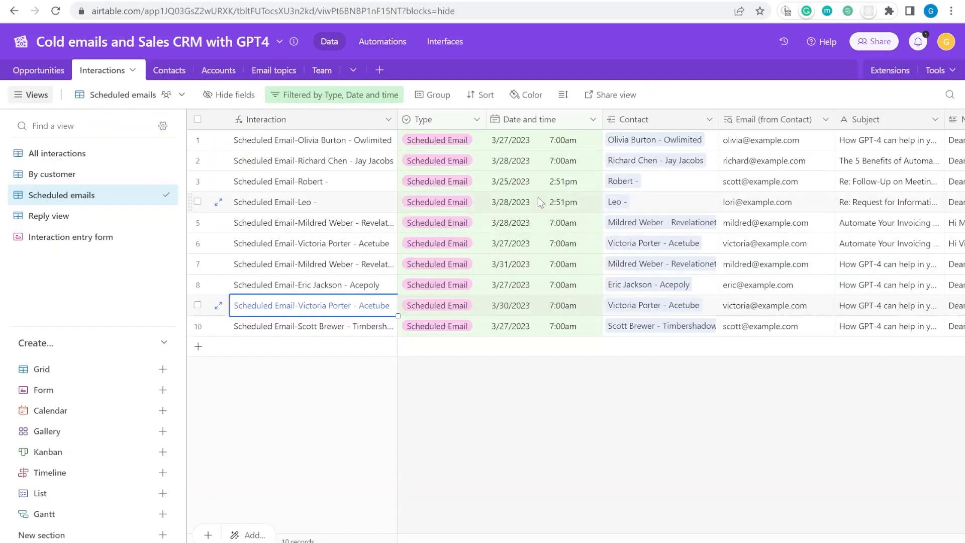
click(570, 326)
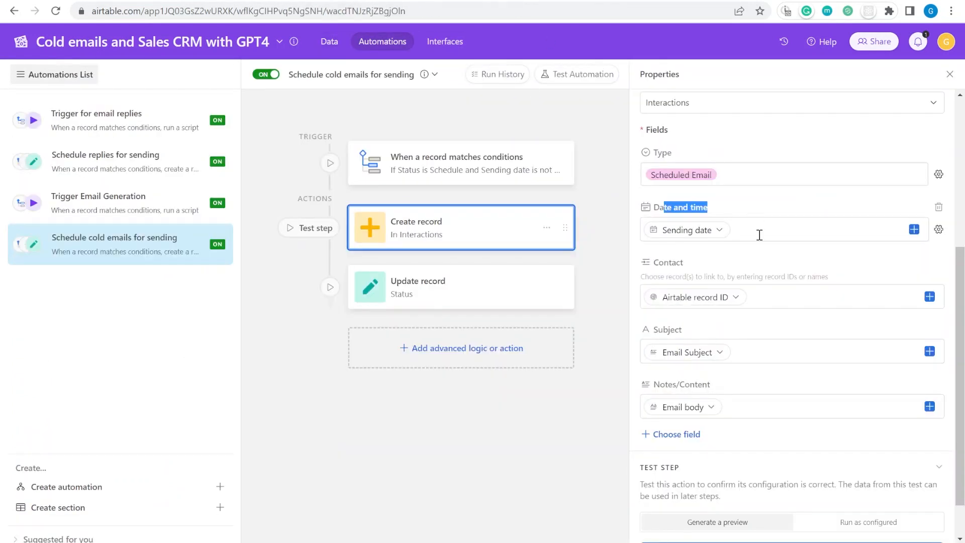
click(939, 230)
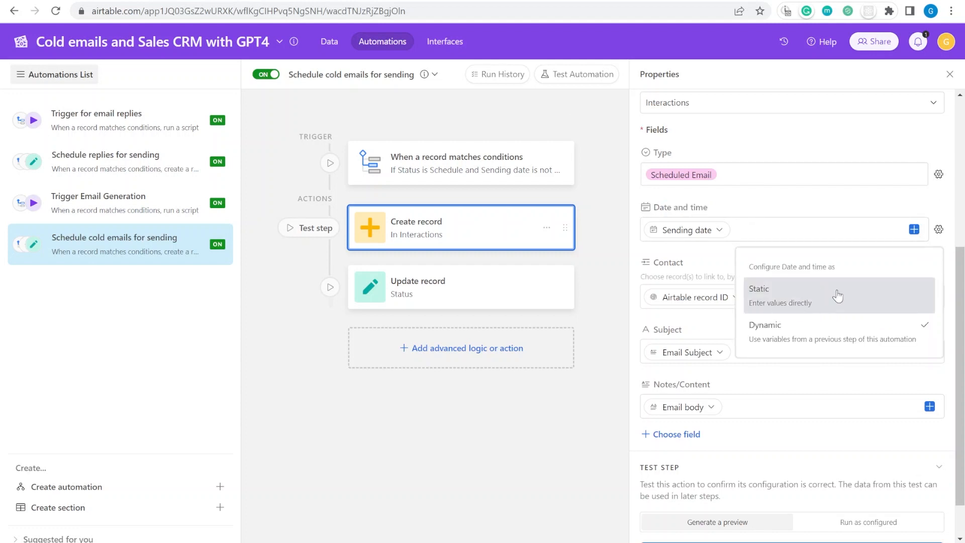
click(826, 238)
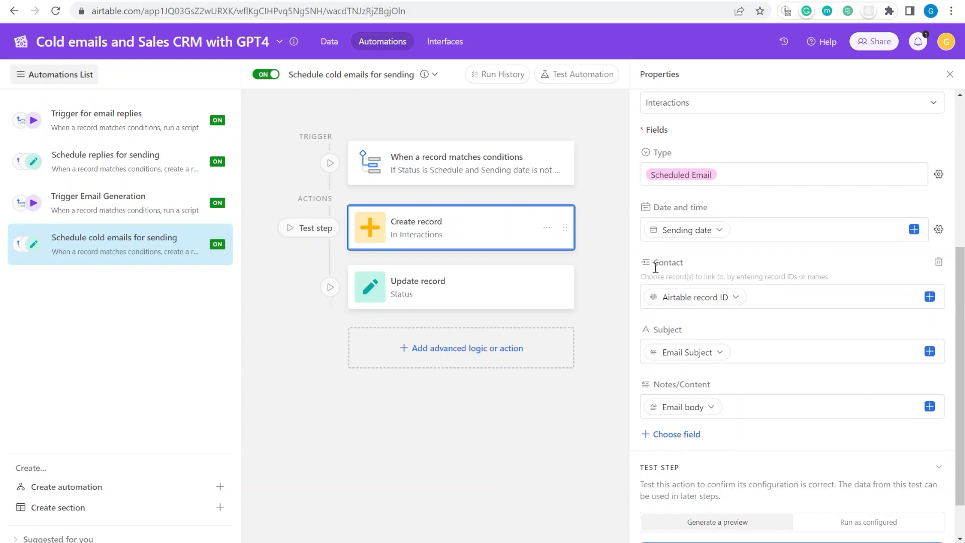
click(815, 299)
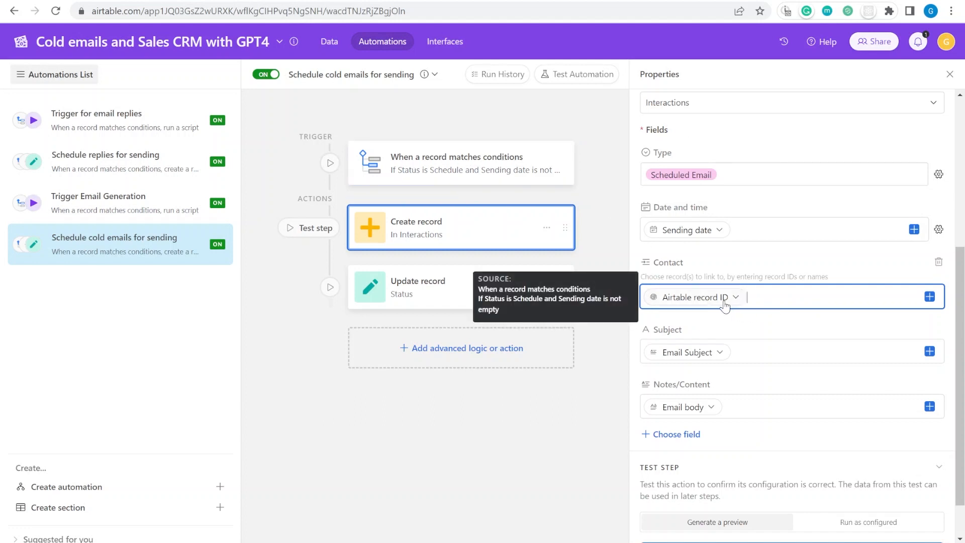
click(752, 344)
drag(655, 389, 717, 388)
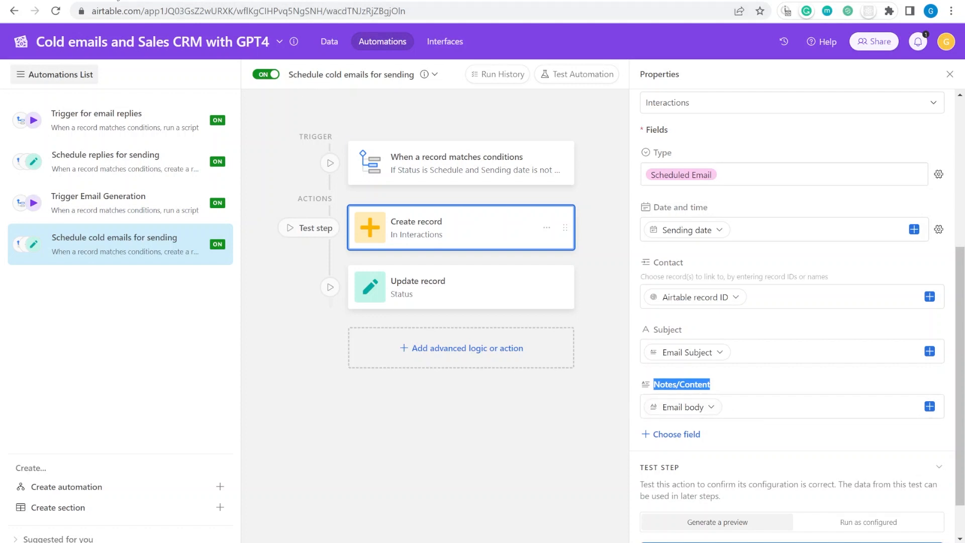
click(115, 0)
drag(741, 322, 896, 313)
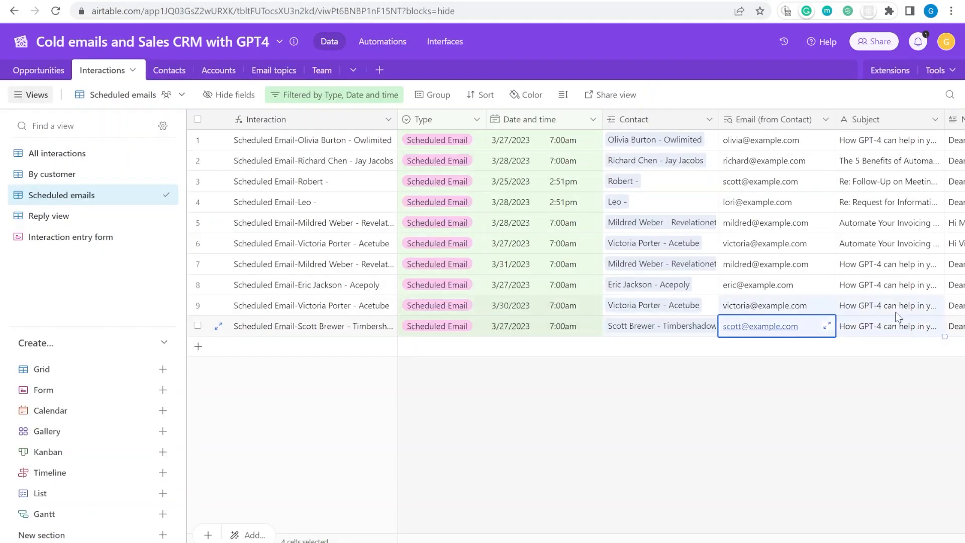
scroll(898, 316, right, 4)
drag(827, 181, 837, 317)
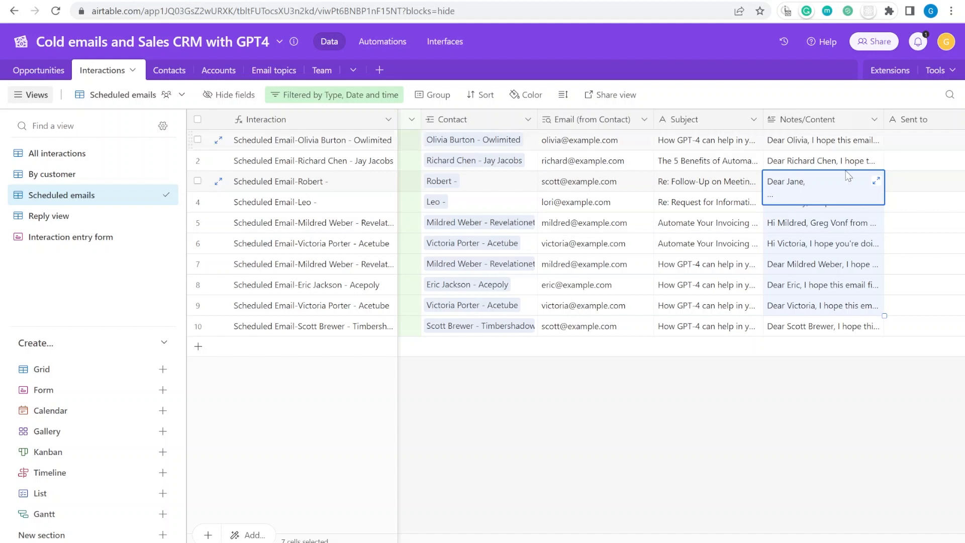
click(641, 285)
scroll(528, 302, left, 3)
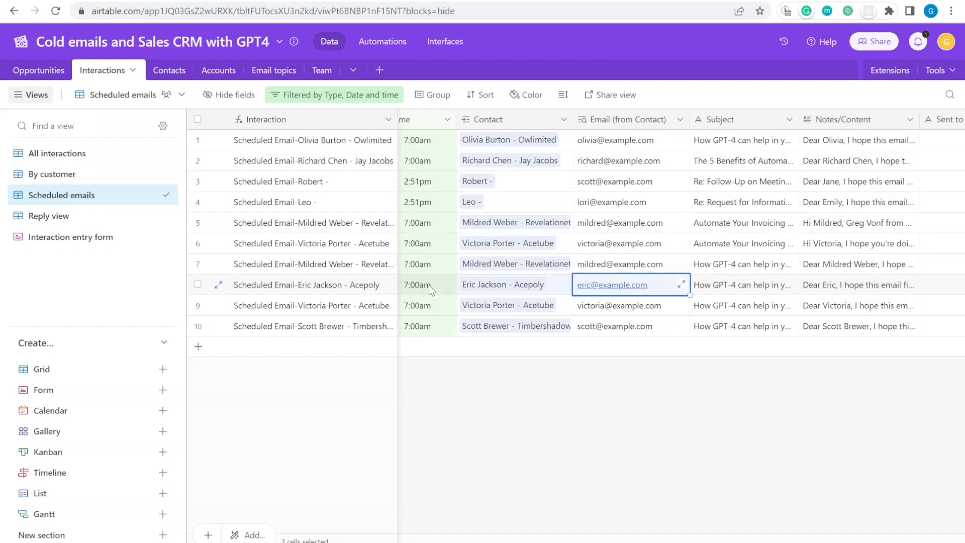
drag(900, 265, 373, 288)
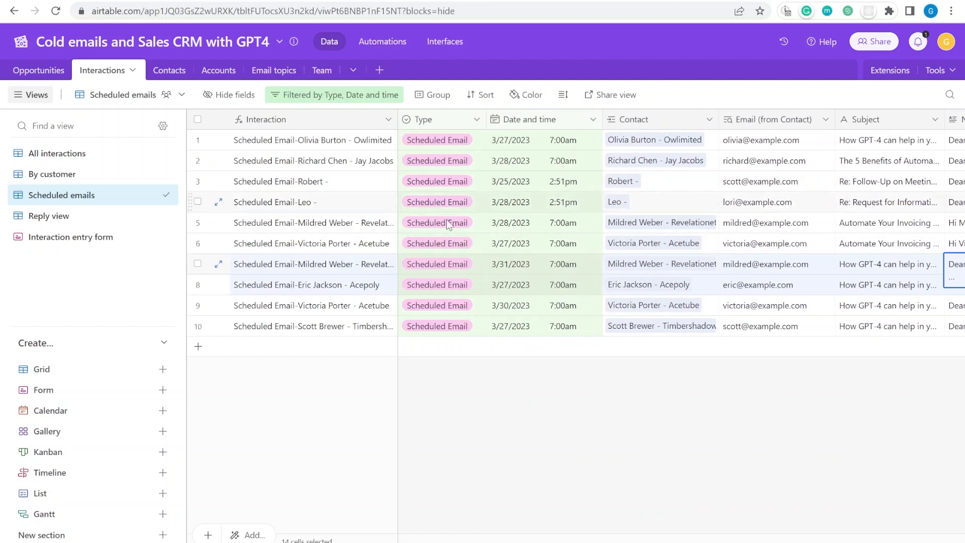
click(443, 261)
click(445, 265)
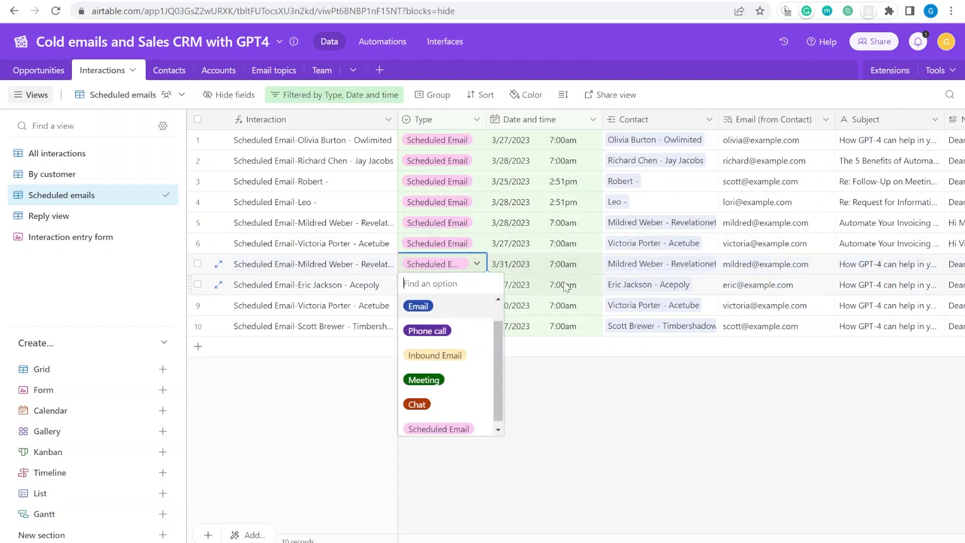
click(592, 260)
drag(558, 266, 925, 251)
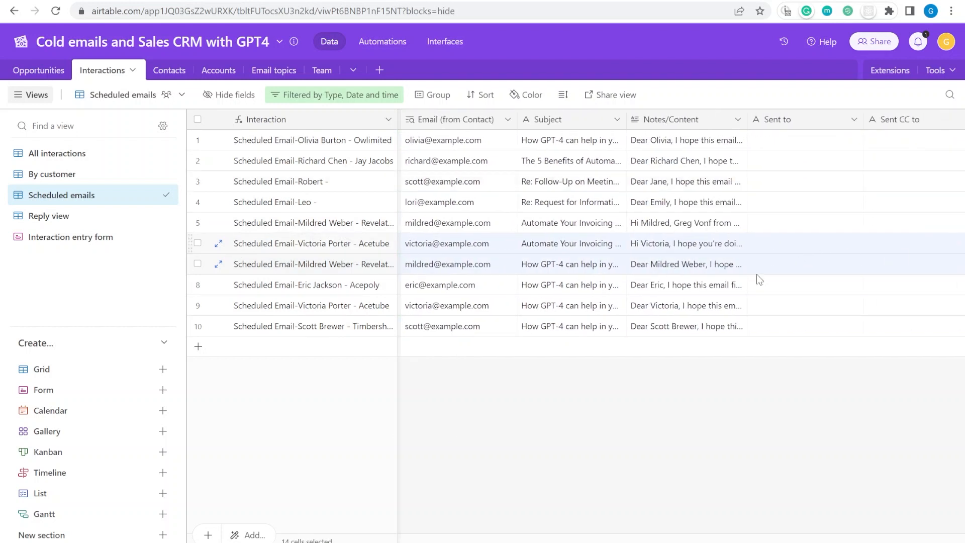
drag(720, 160, 719, 279)
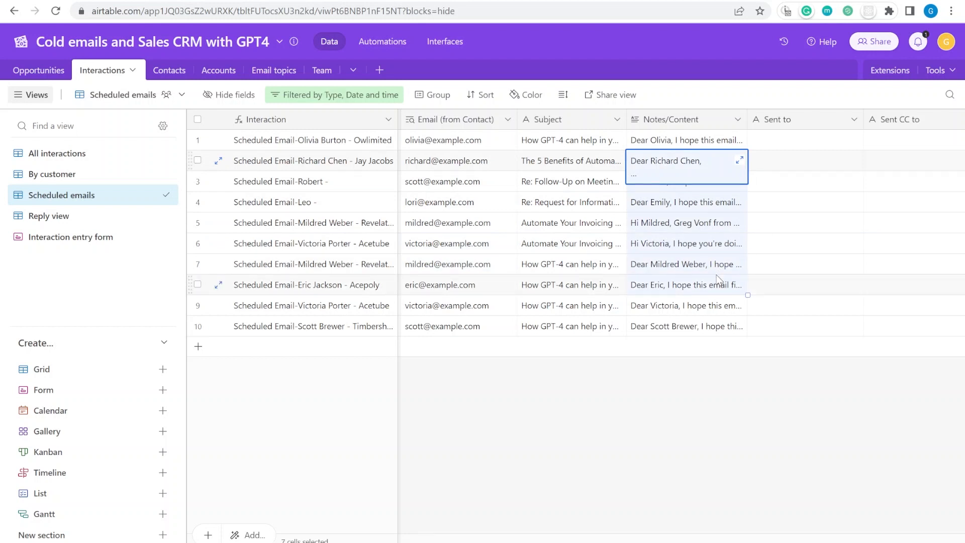
click(722, 202)
key(Left)
key(Left)
key(Left)
key(Left)
key(Left)
key(Left)
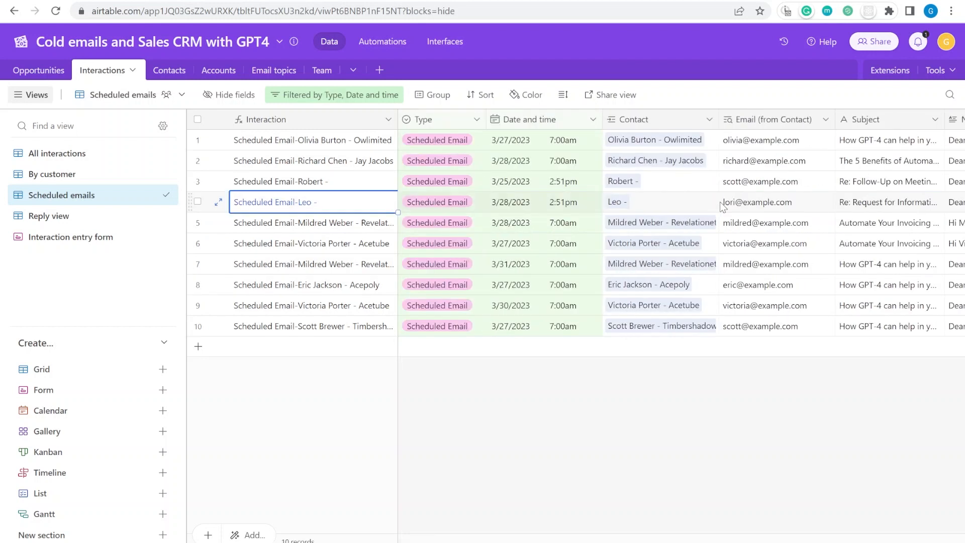
drag(528, 139, 843, 302)
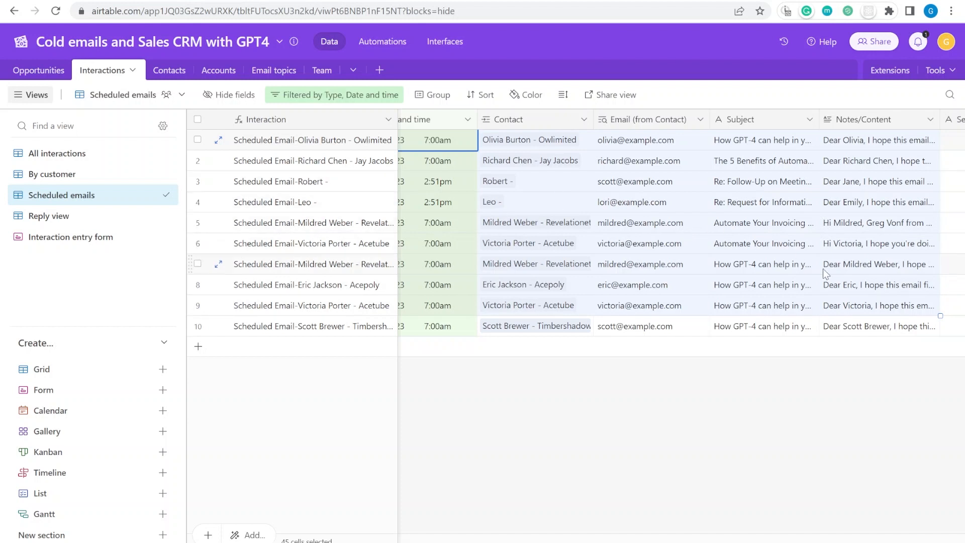
click(877, 222)
scroll(598, 211, right, 5)
drag(597, 206, 636, 240)
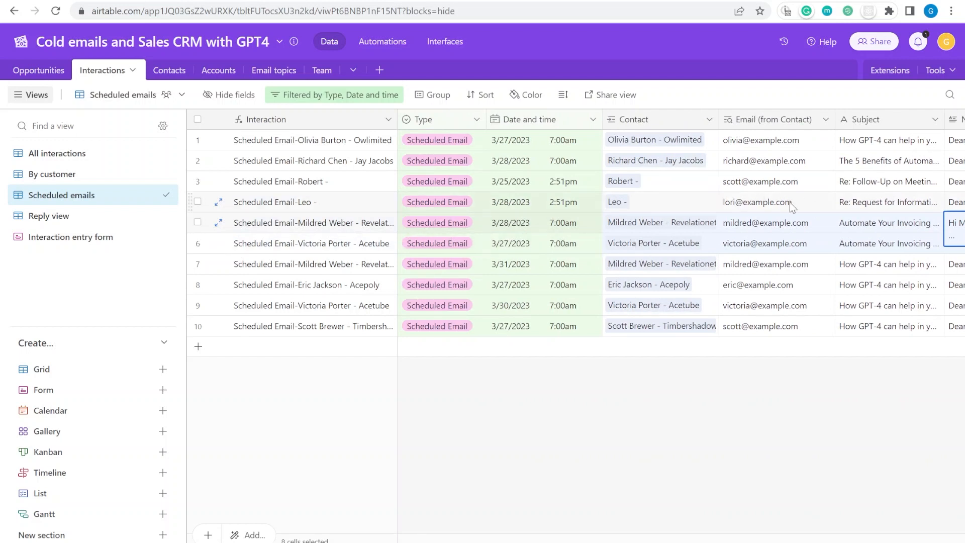